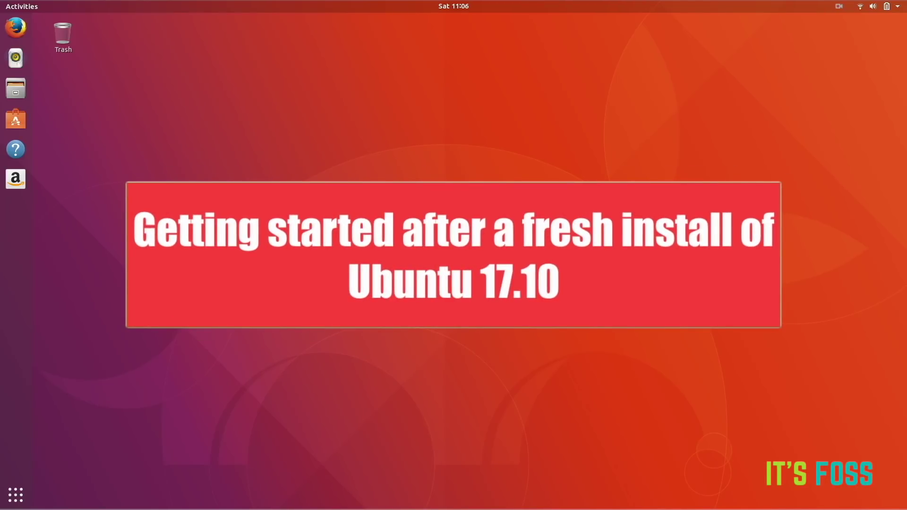
# Step: Launch Software Updater to check for updates, then search the applications for 'term'
pyautogui.press('super')
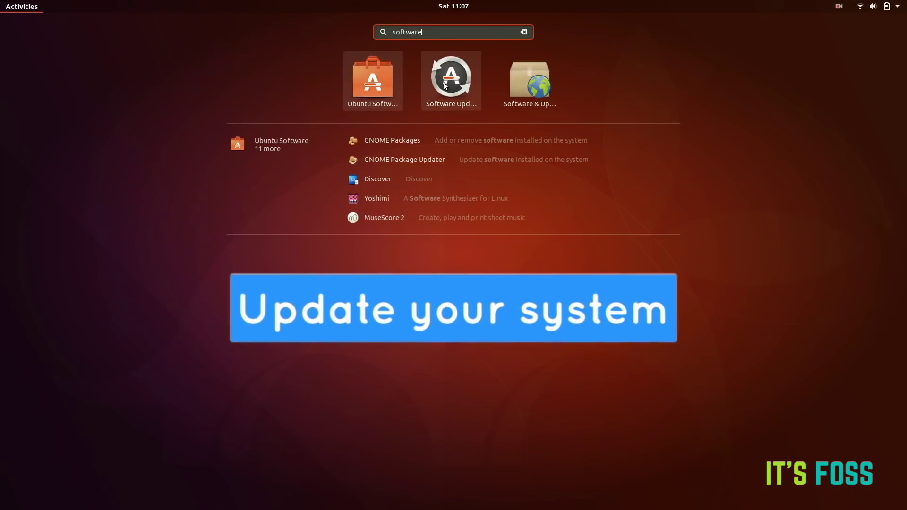
pyautogui.click(449, 68)
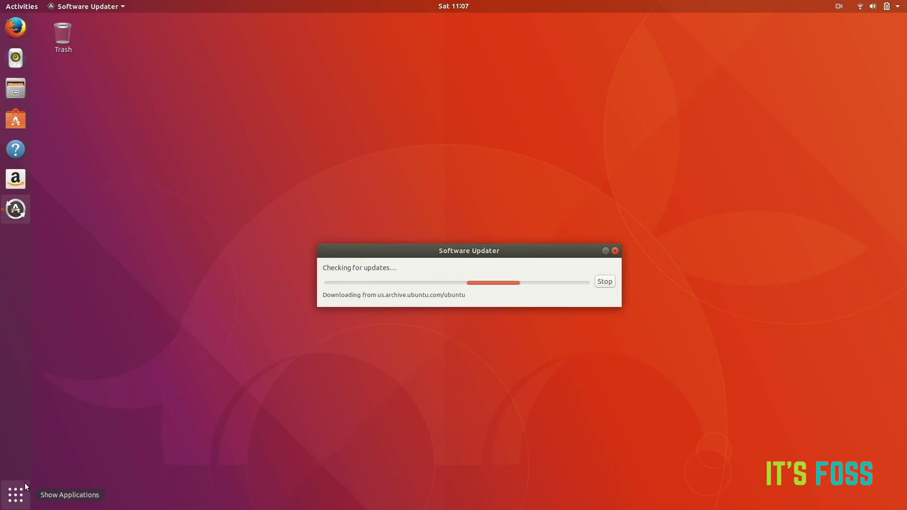
pyautogui.click(14, 500)
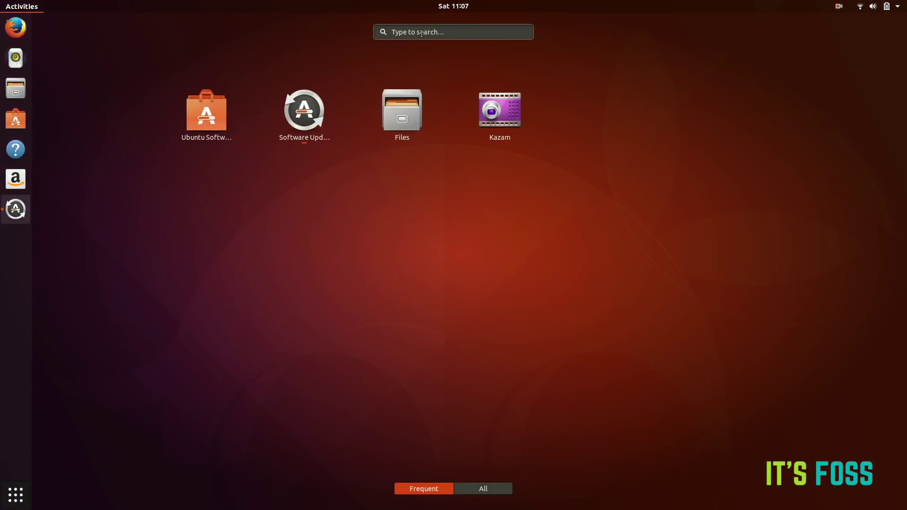
pyautogui.write('term')
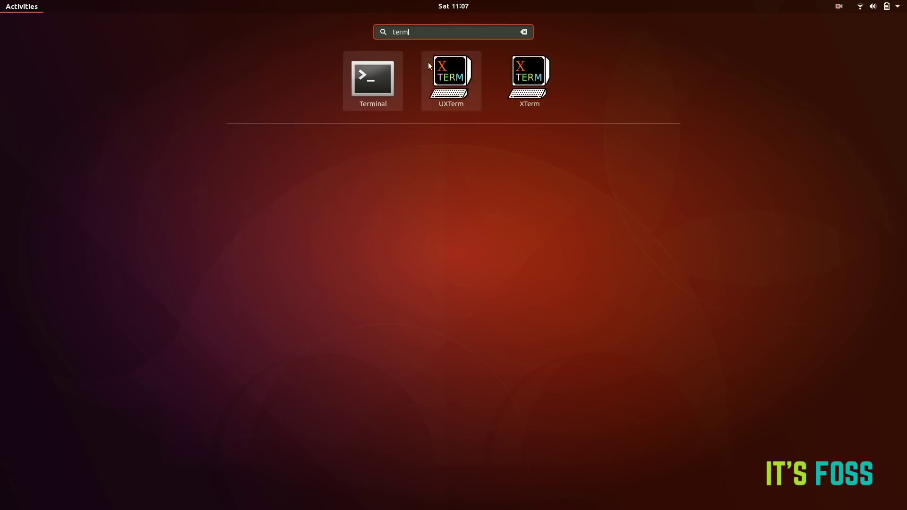
# Step: Run 'sudo apt update && sudo apt upgrade' in Terminal, which reports 0 packages upgraded
pyautogui.click(373, 89)
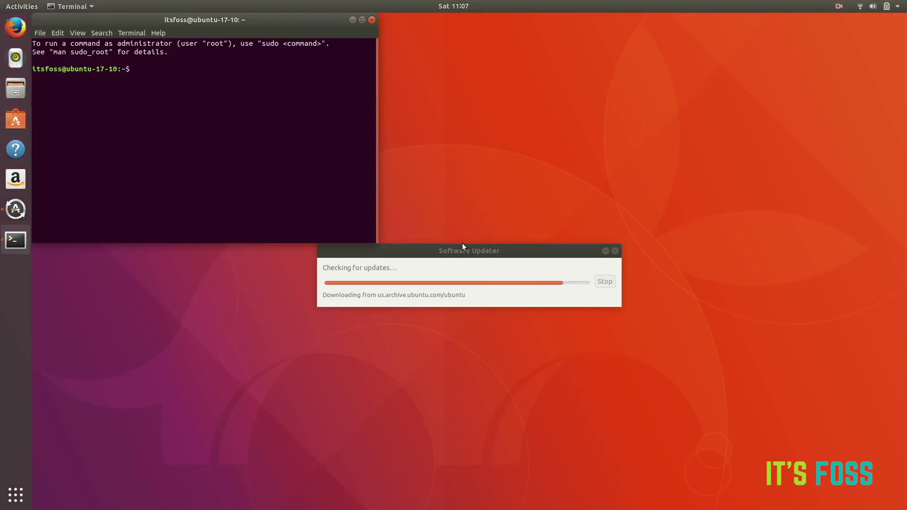
pyautogui.click(605, 252)
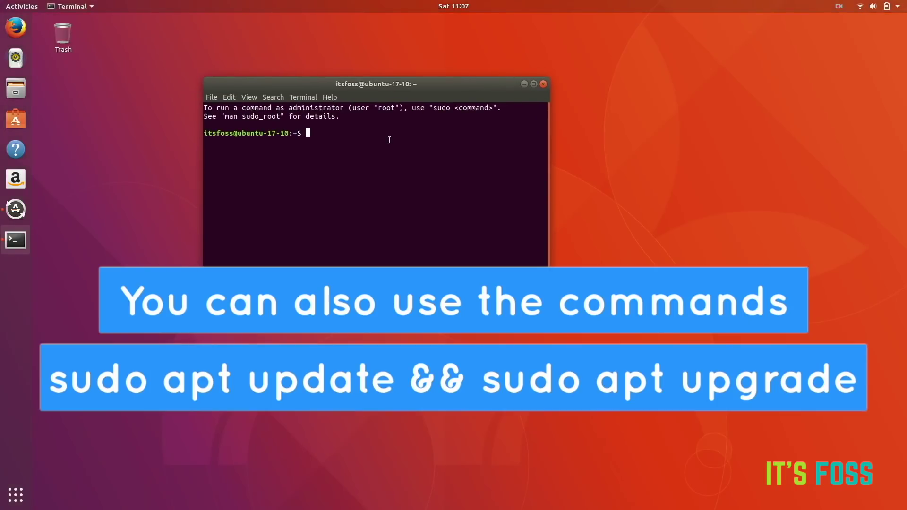
pyautogui.write('sudo apt update && sudo a')
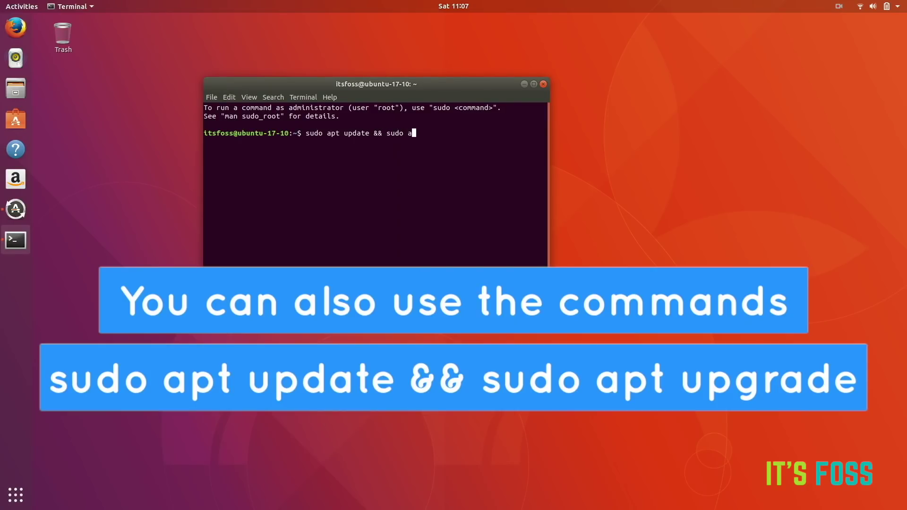
pyautogui.write('pt upgrade')
pyautogui.press('Return')
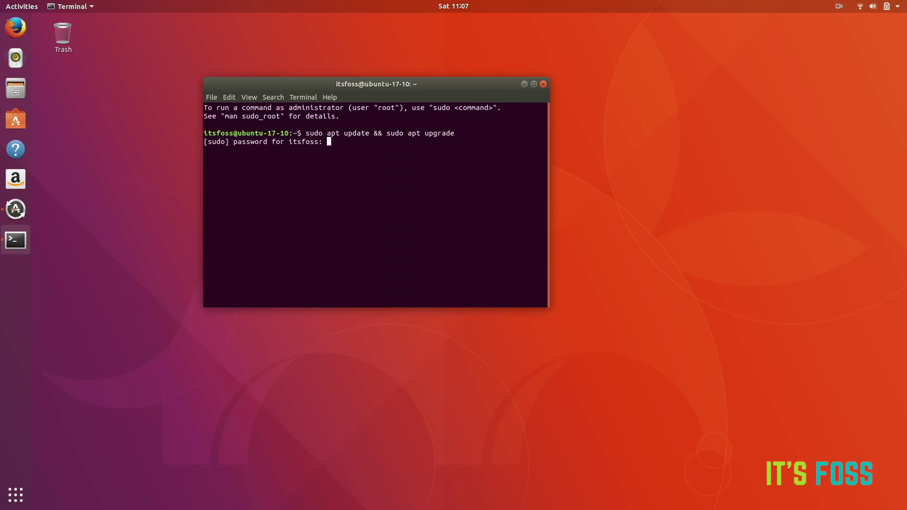
pyautogui.press('Return')
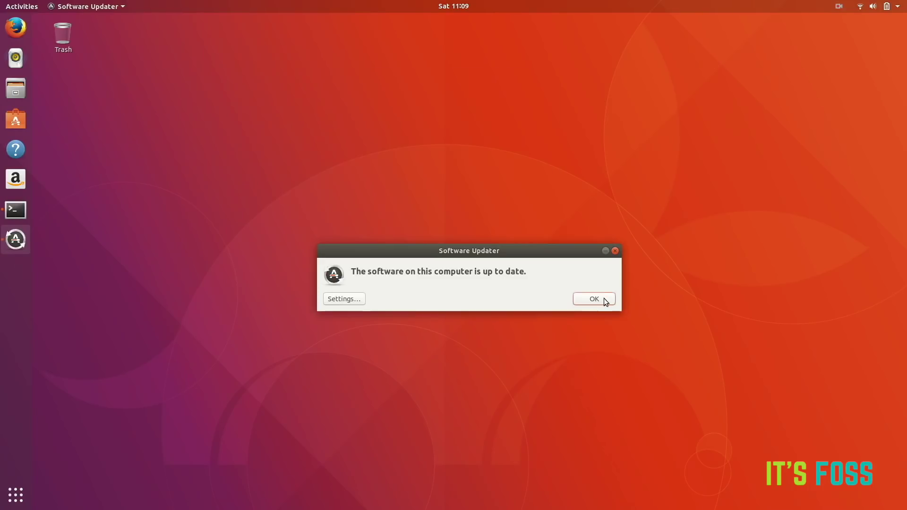
pyautogui.click(604, 299)
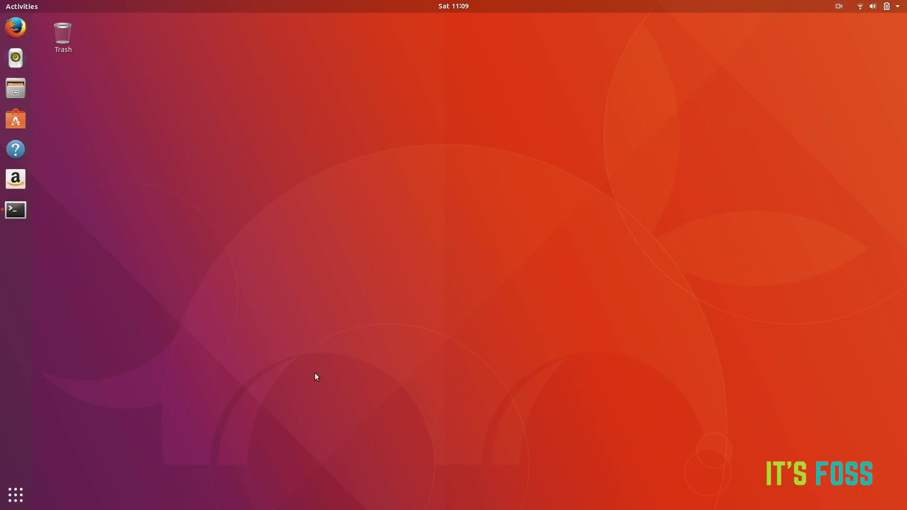
# Step: Enable the Canonical Partners repository under Other Software in Software & Updates
pyautogui.click(15, 495)
pyautogui.write('software')
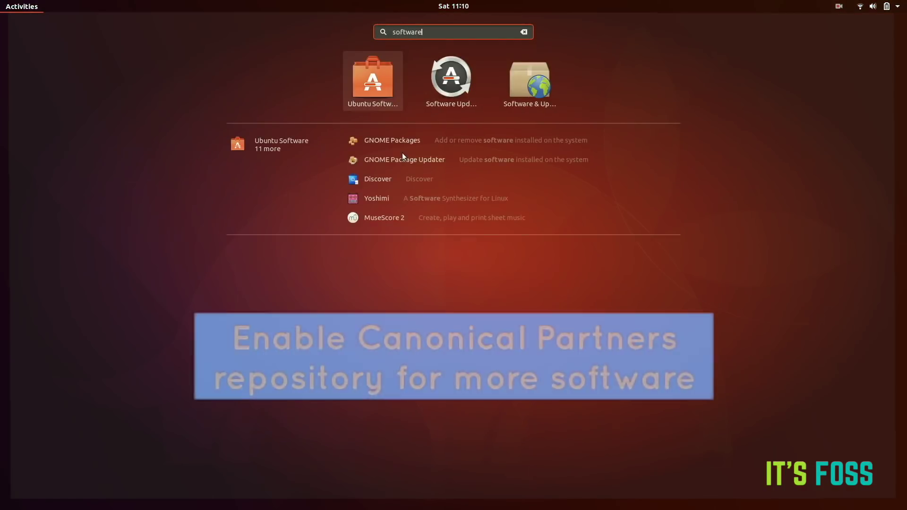
pyautogui.click(531, 82)
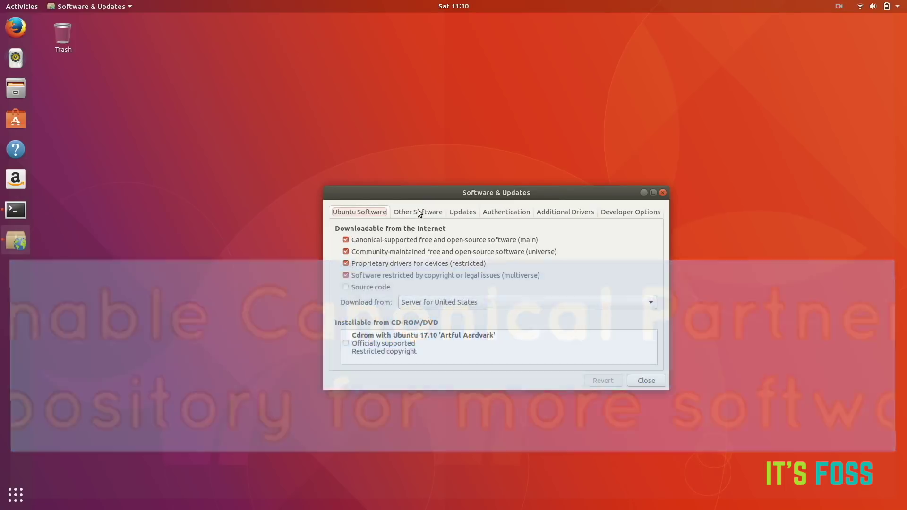
pyautogui.click(418, 211)
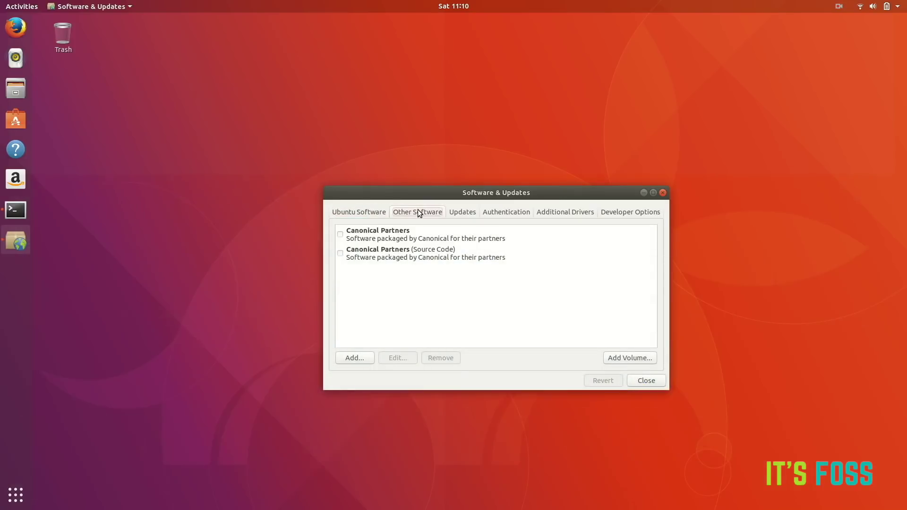
pyautogui.click(391, 237)
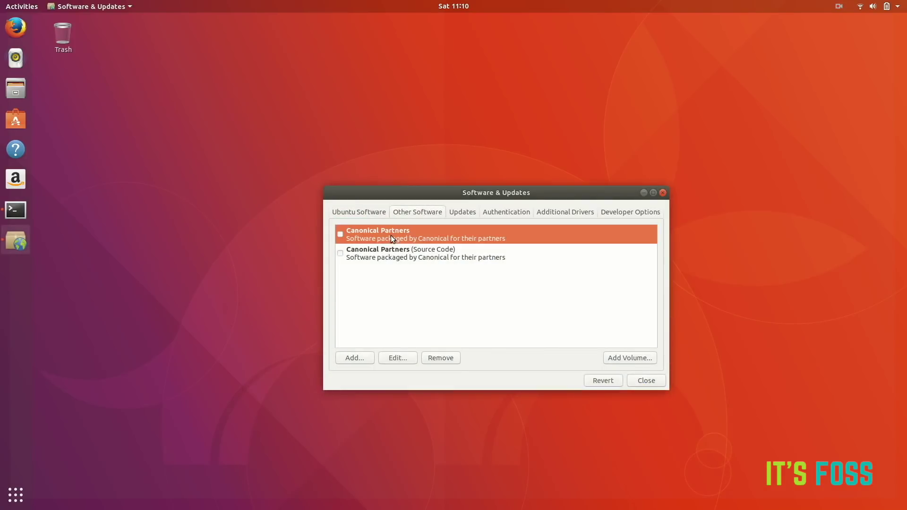
pyautogui.click(340, 234)
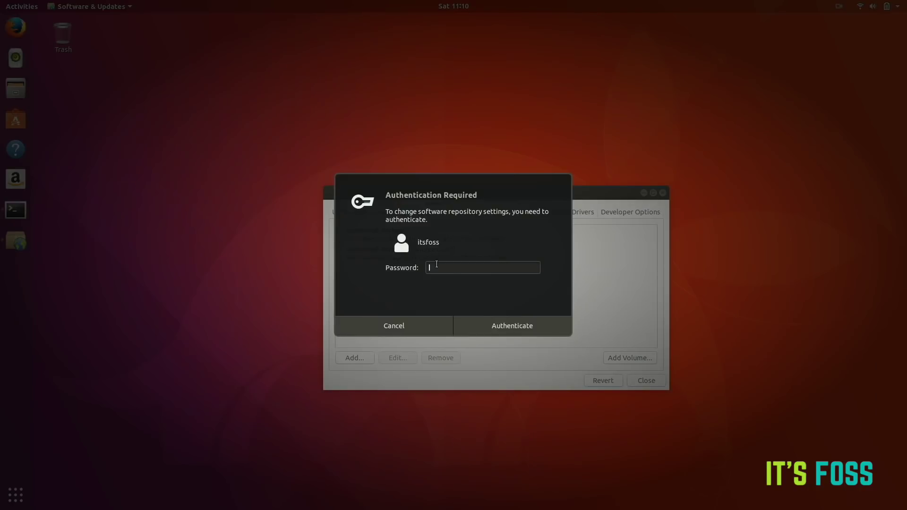
pyautogui.write('****')
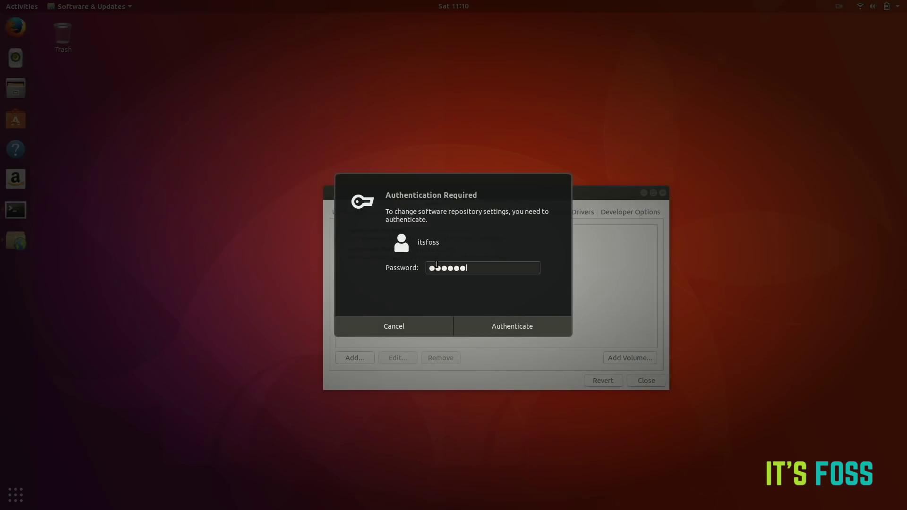
pyautogui.press('Return')
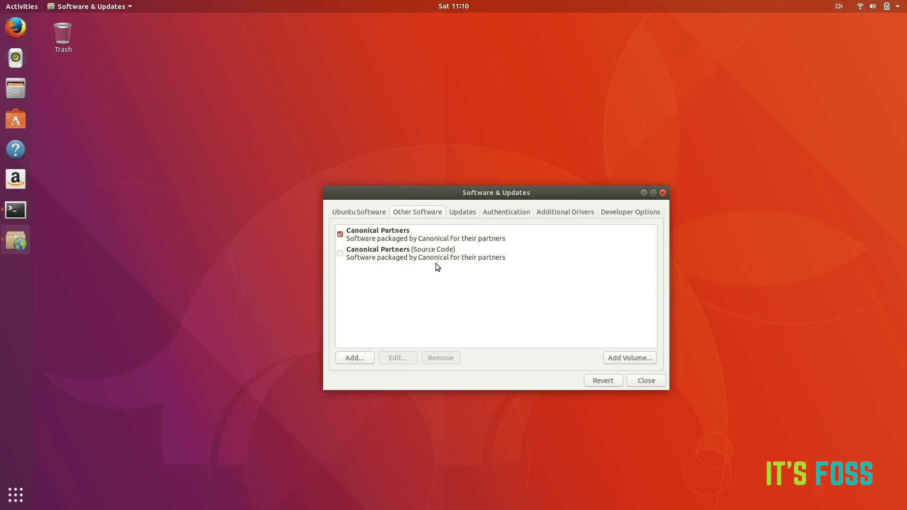
# Step: Close Software & Updates and reload the out-of-date package information, showing download details
pyautogui.click(650, 380)
pyautogui.click(575, 325)
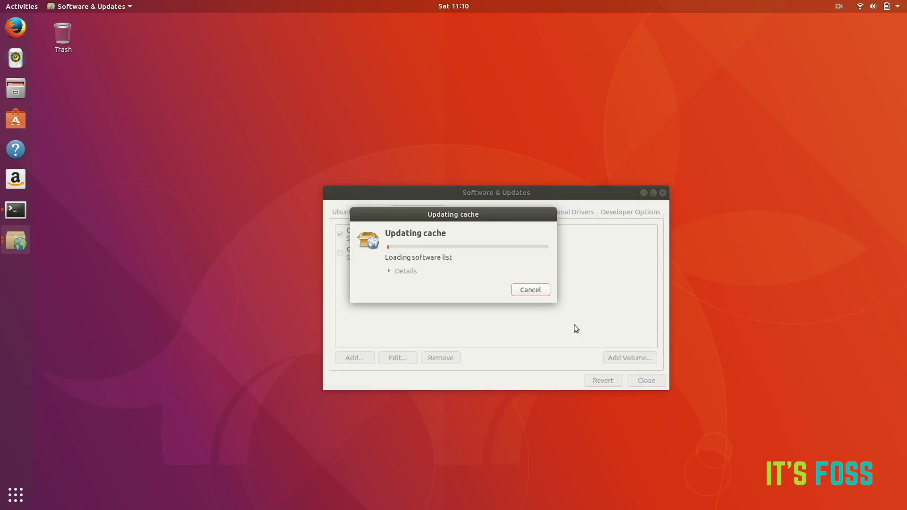
pyautogui.click(389, 272)
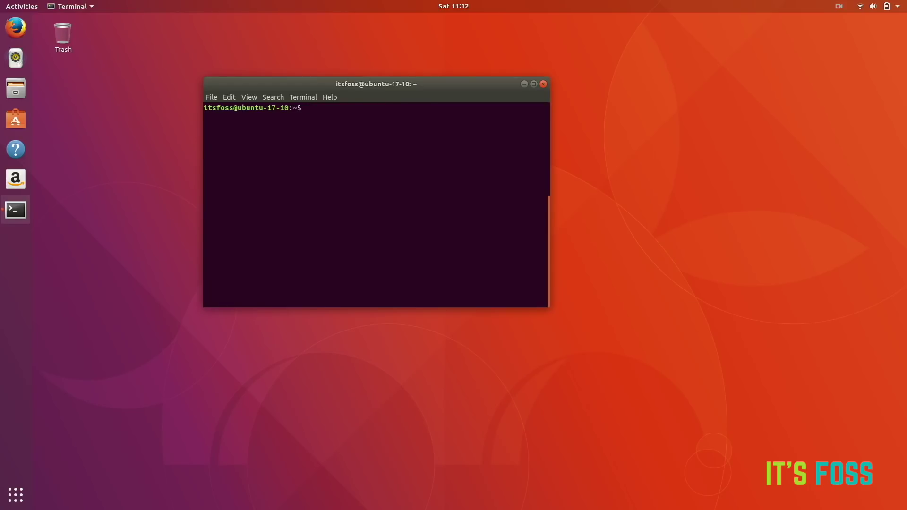
# Step: Run 'sudo apt install ubuntu-restricted-extras' in Terminal
pyautogui.write('sudo apt ')
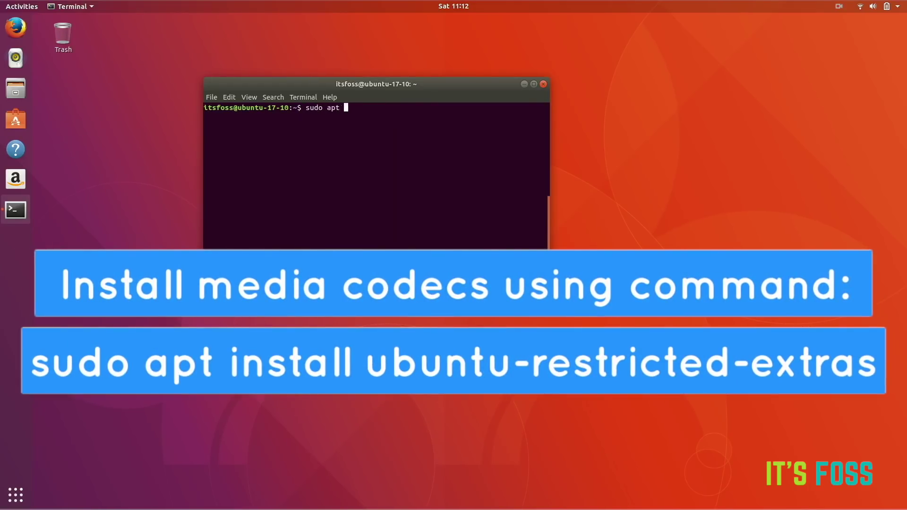
pyautogui.write('install')
pyautogui.write('ubuntu-restricted-')
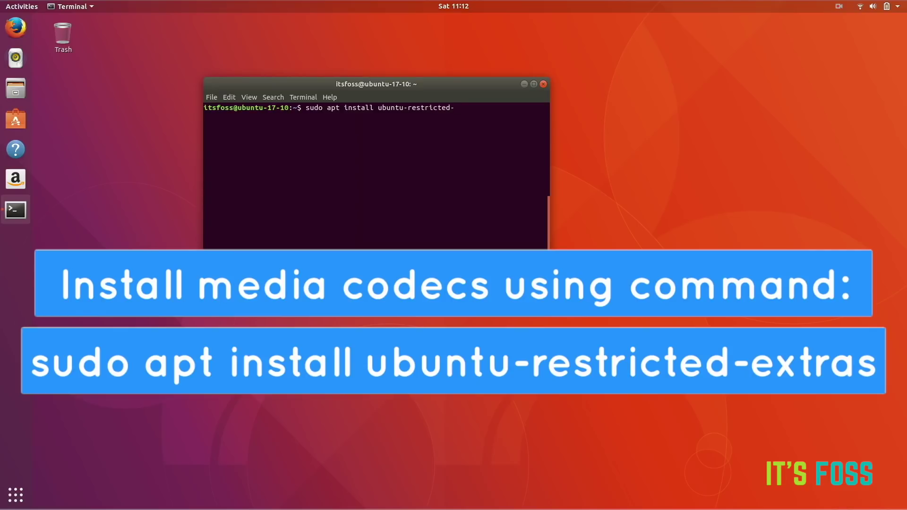
pyautogui.write('extras')
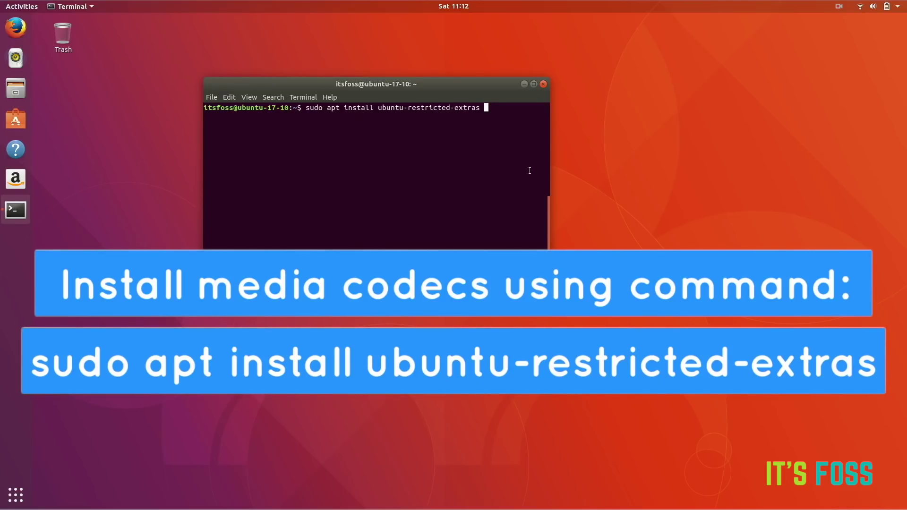
pyautogui.press('Return')
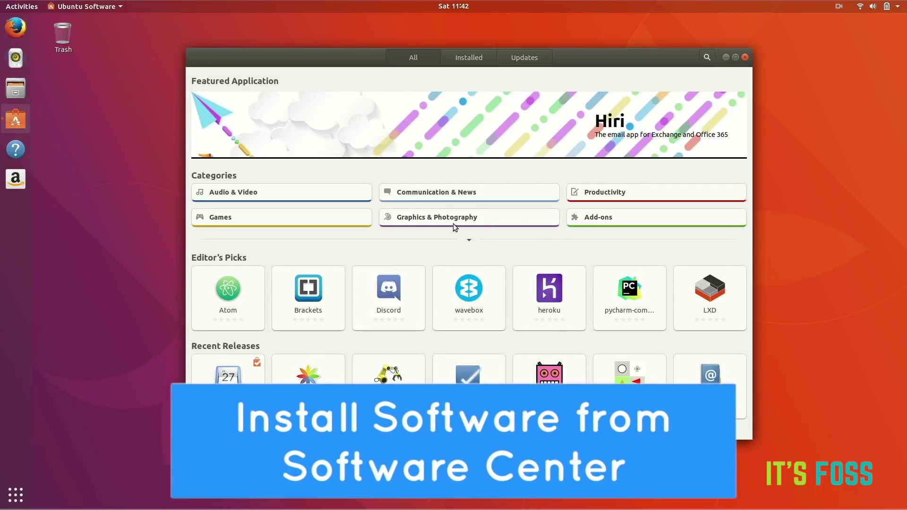
# Step: Search Ubuntu Software for GIMP and install GNU Image Manipulation Program, authenticating with the password
pyautogui.click(706, 57)
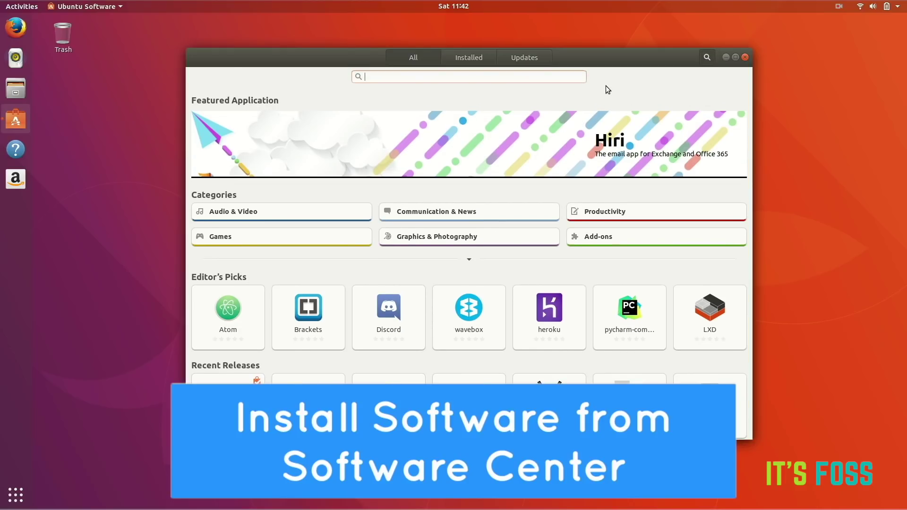
pyautogui.write('vlc')
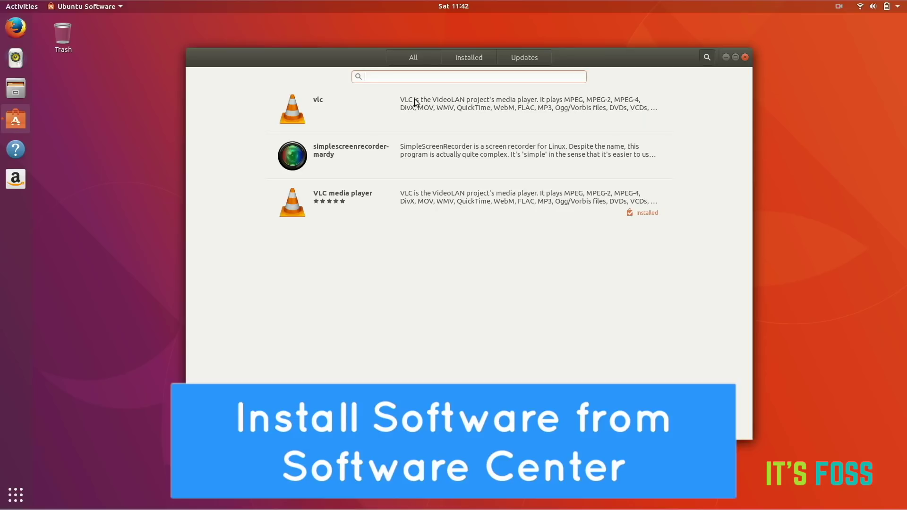
pyautogui.write('gimp')
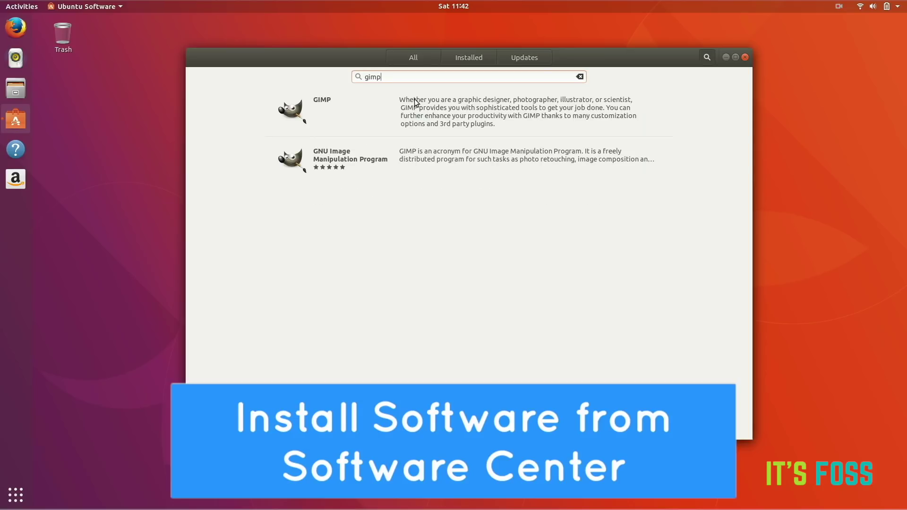
pyautogui.click(448, 159)
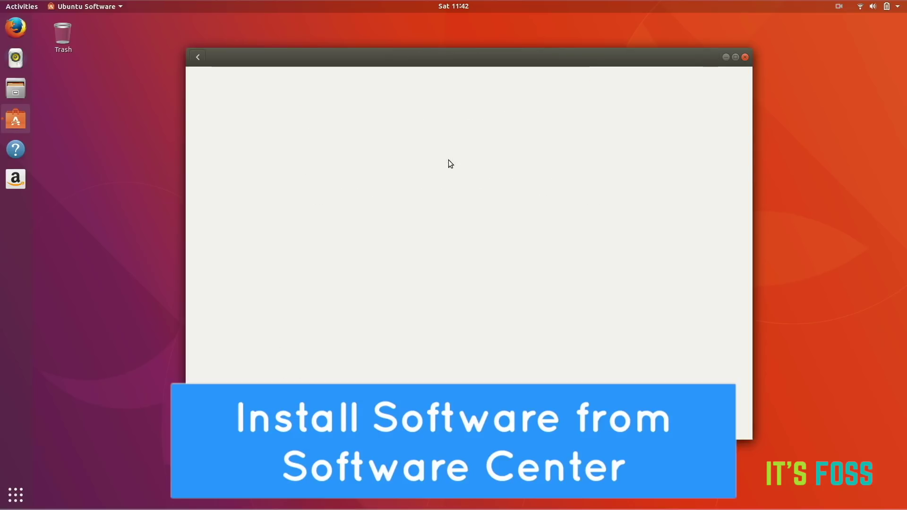
pyautogui.click(301, 125)
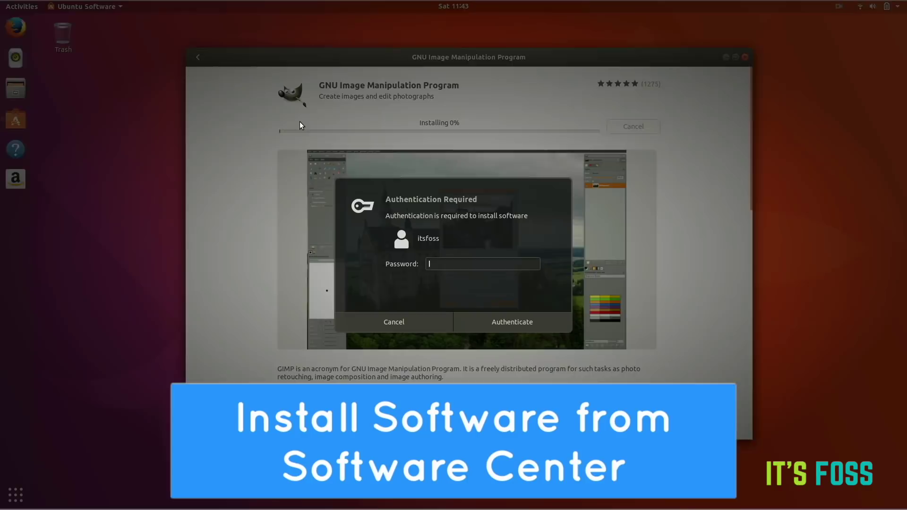
pyautogui.write('•')
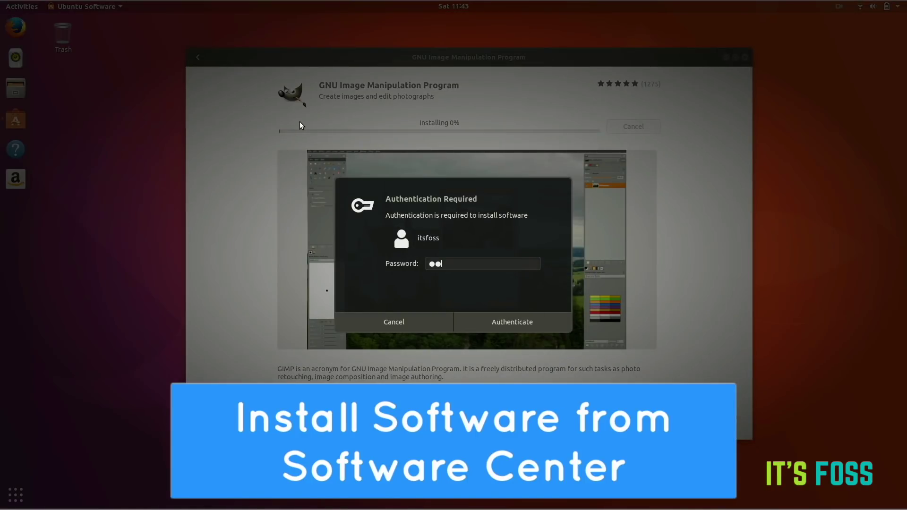
pyautogui.write('•••••••')
pyautogui.press('Return')
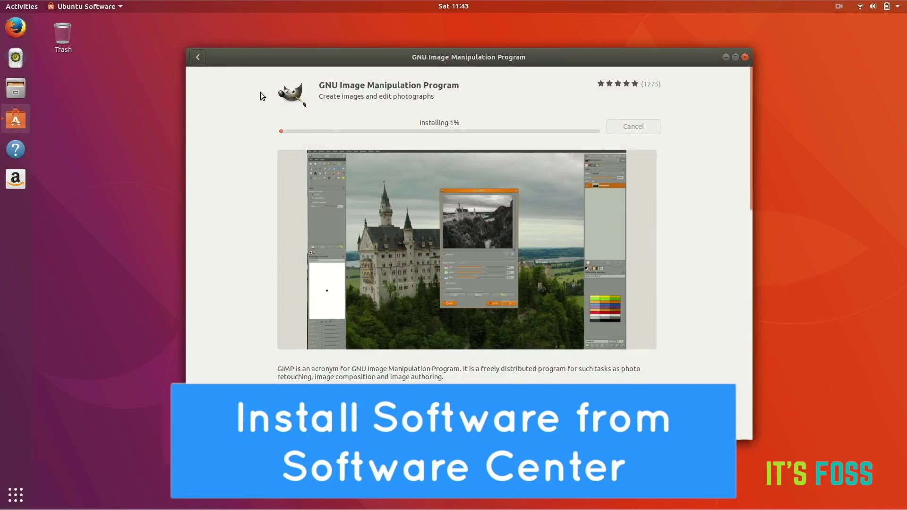
# Step: Go back from the GIMP search results to the store's main overview
pyautogui.click(198, 57)
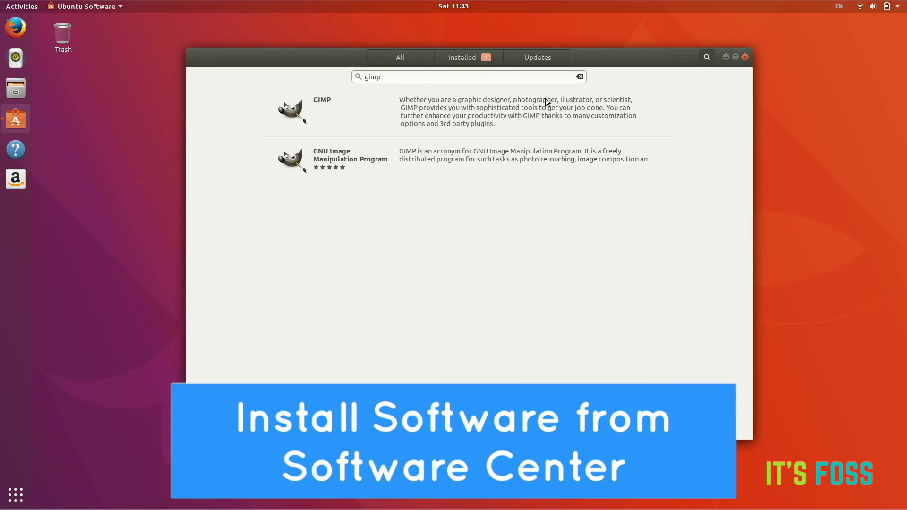
pyautogui.click(407, 64)
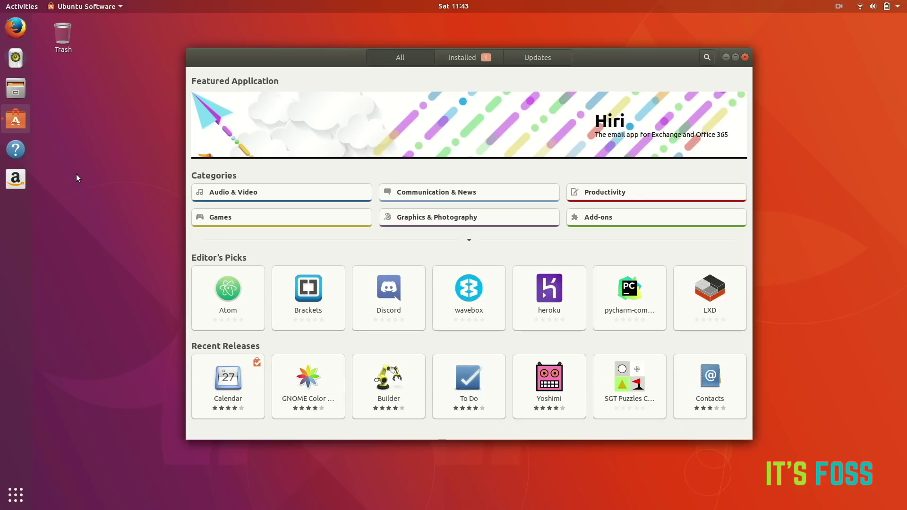
pyautogui.click(24, 34)
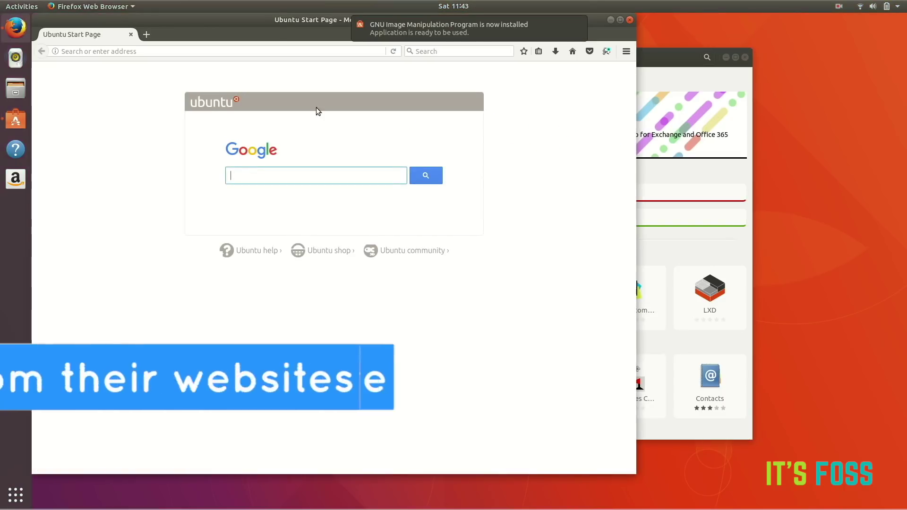
# Step: Search 'chrome english download' in Firefox and download the 64 bit Chrome .deb, opening it with Software Install
pyautogui.doubleClick(268, 19)
pyautogui.click(297, 53)
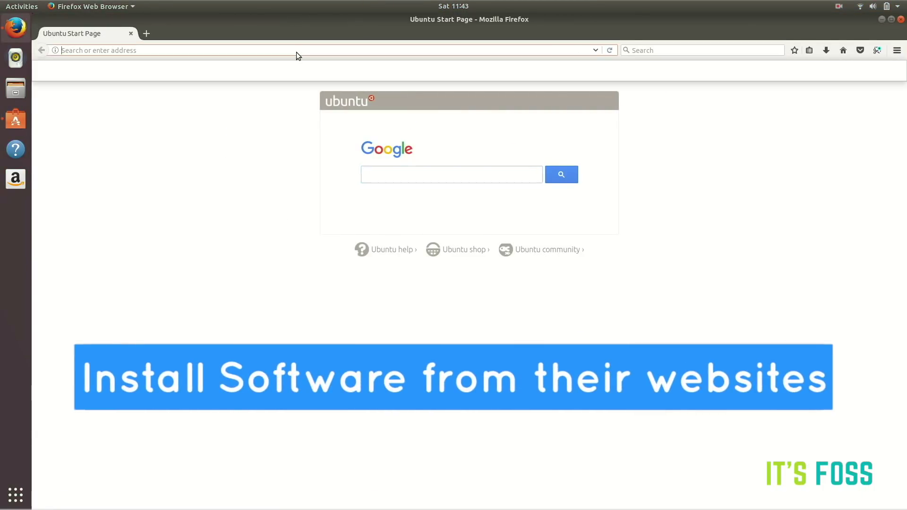
pyautogui.write('chrome ')
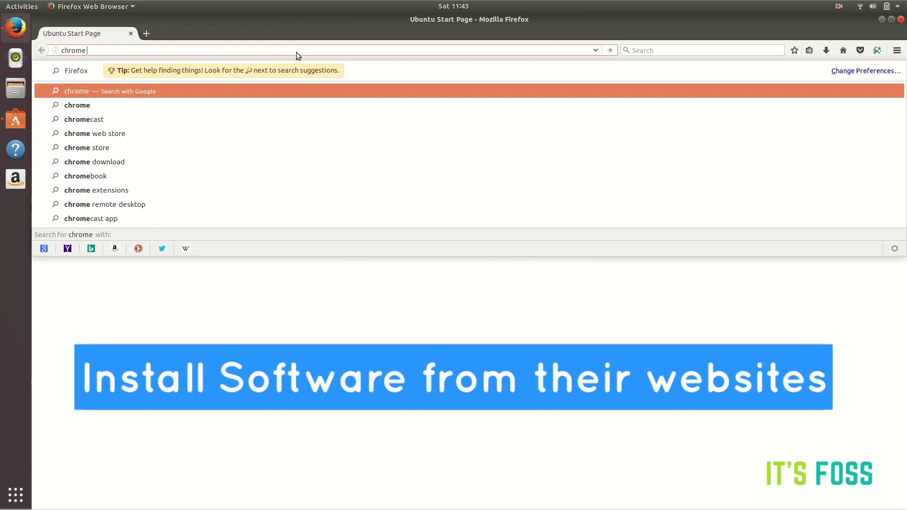
pyautogui.write('english download')
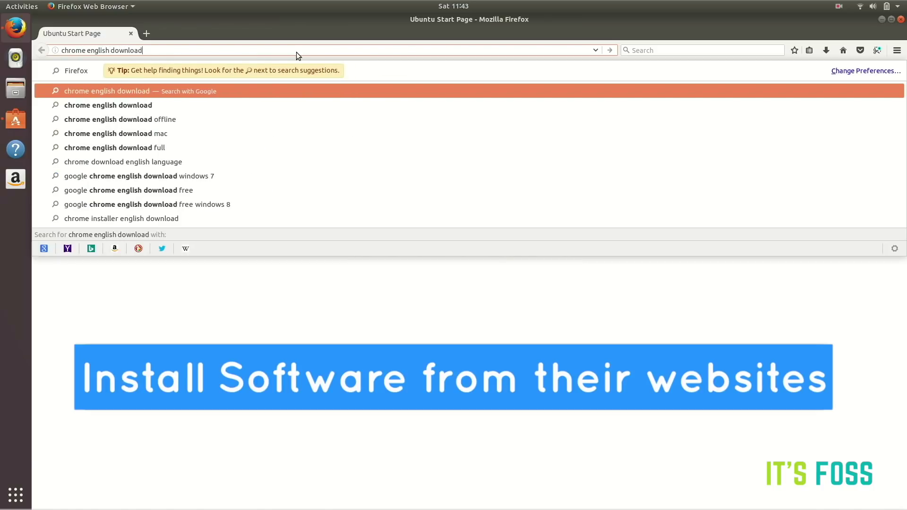
pyautogui.press('Return')
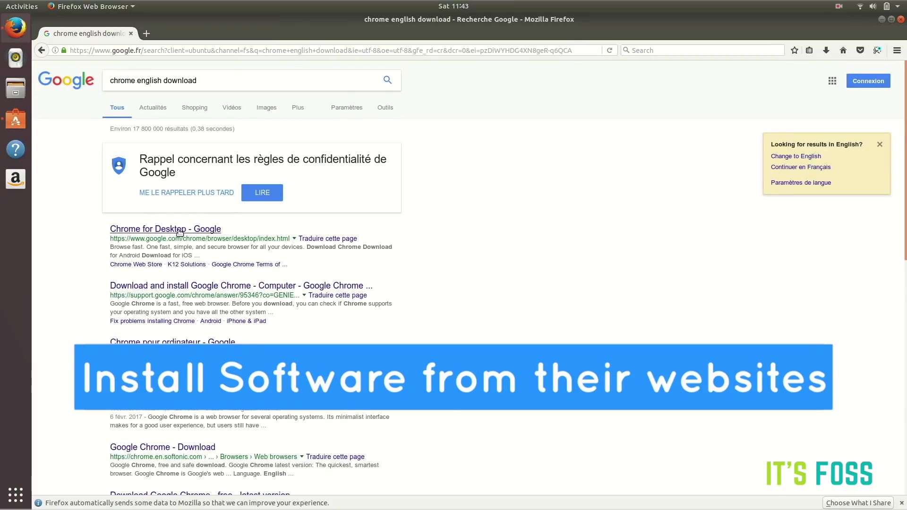
pyautogui.click(179, 236)
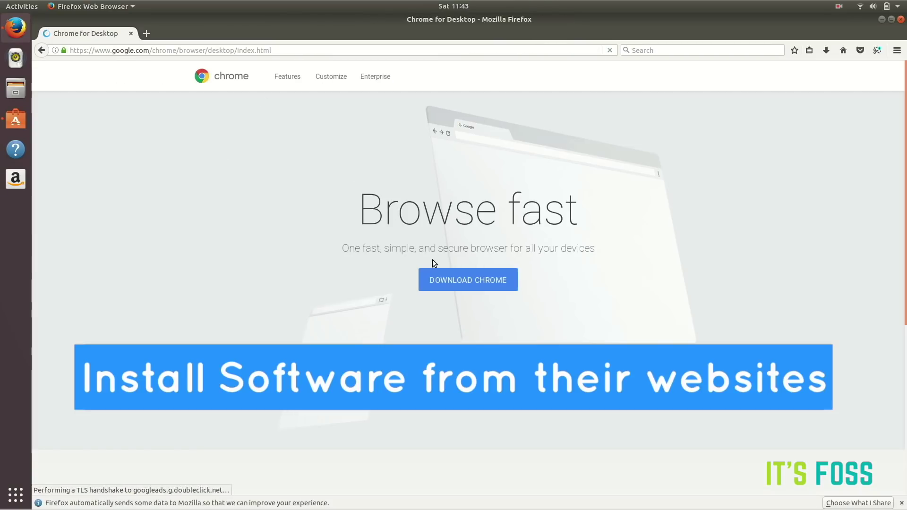
pyautogui.click(466, 286)
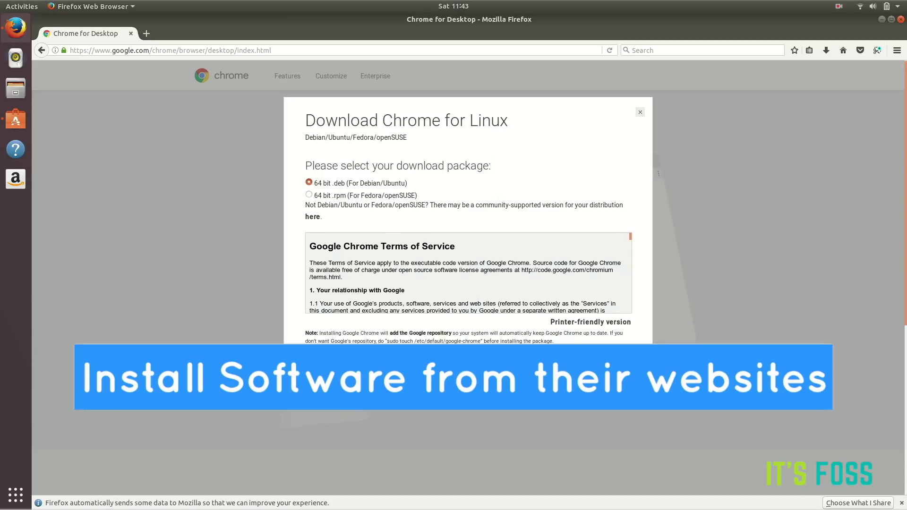
pyautogui.click(468, 366)
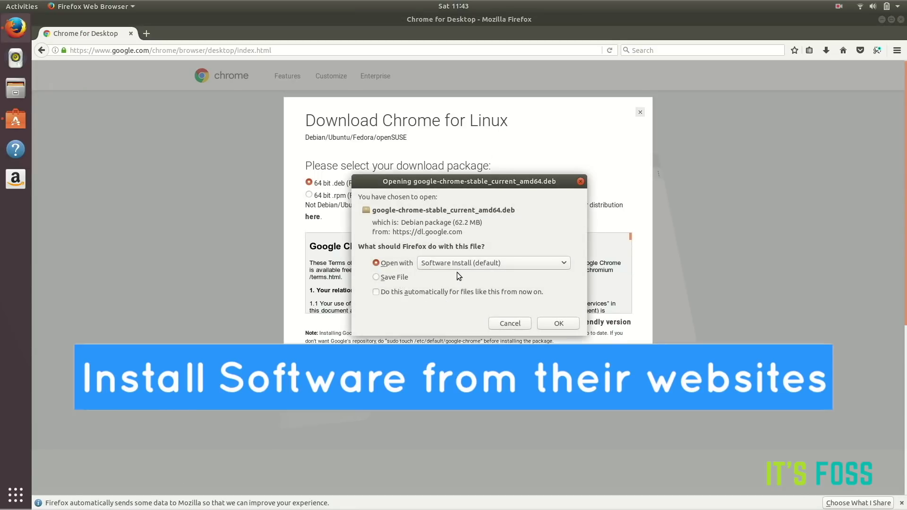
pyautogui.click(565, 326)
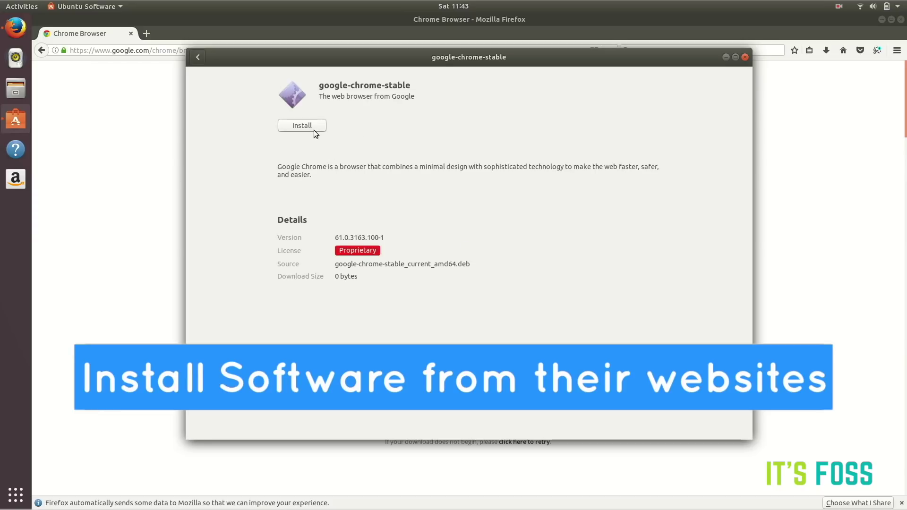
# Step: Install the google-chrome-stable package, authenticating with the account password
pyautogui.click(313, 126)
pyautogui.write('•')
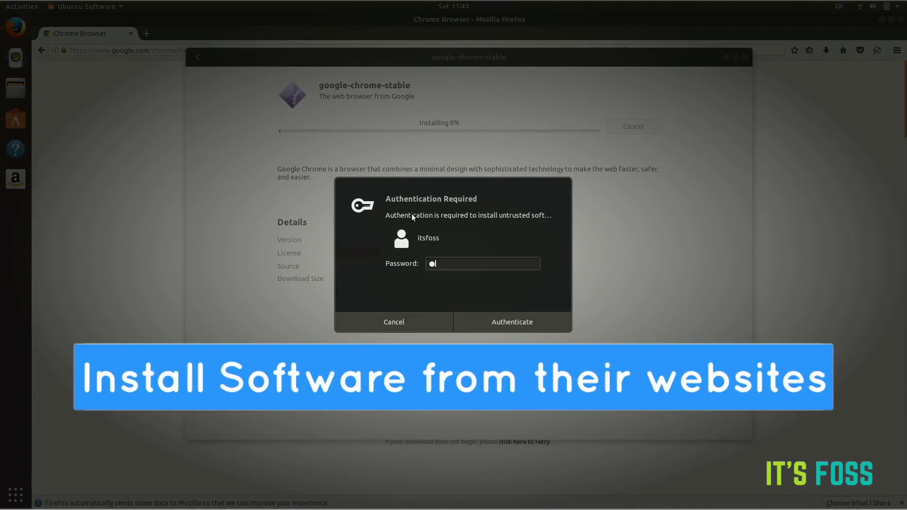
pyautogui.write('•••••••')
pyautogui.click(512, 323)
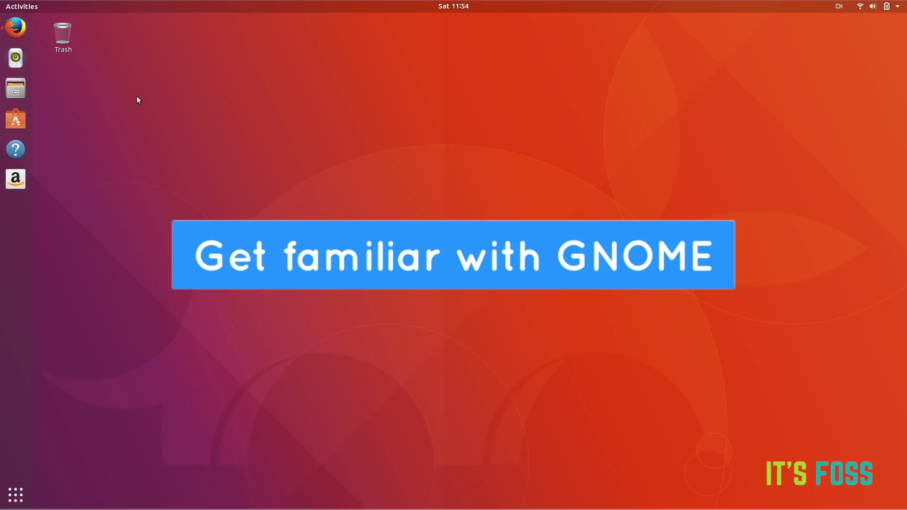
pyautogui.click(32, 7)
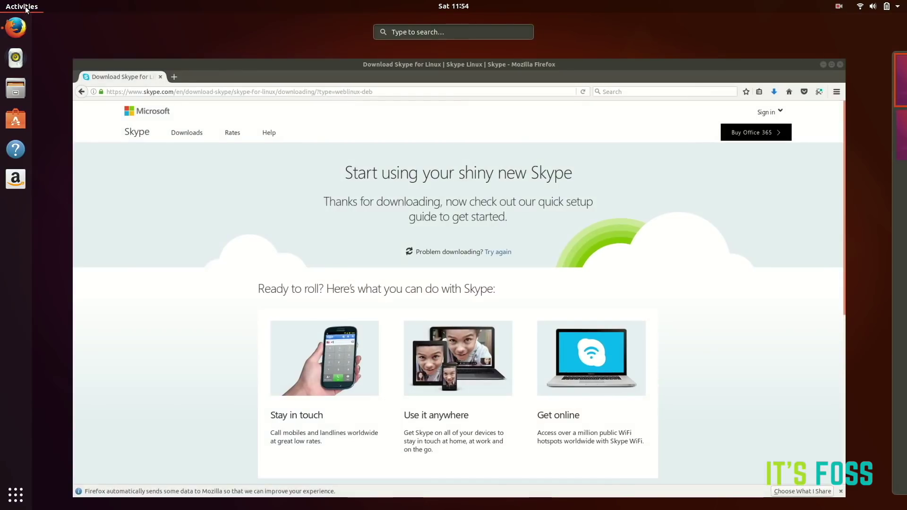
pyautogui.click(26, 8)
pyautogui.click(456, 7)
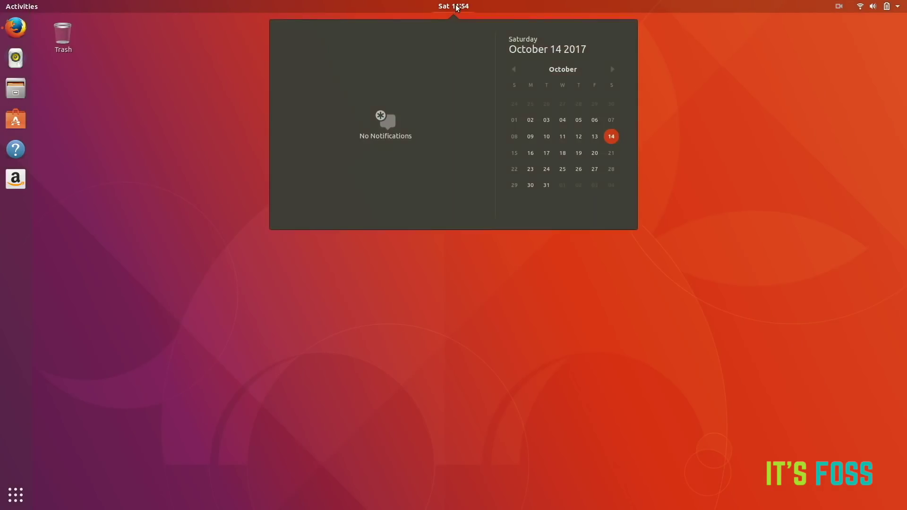
pyautogui.click(456, 6)
pyautogui.click(897, 6)
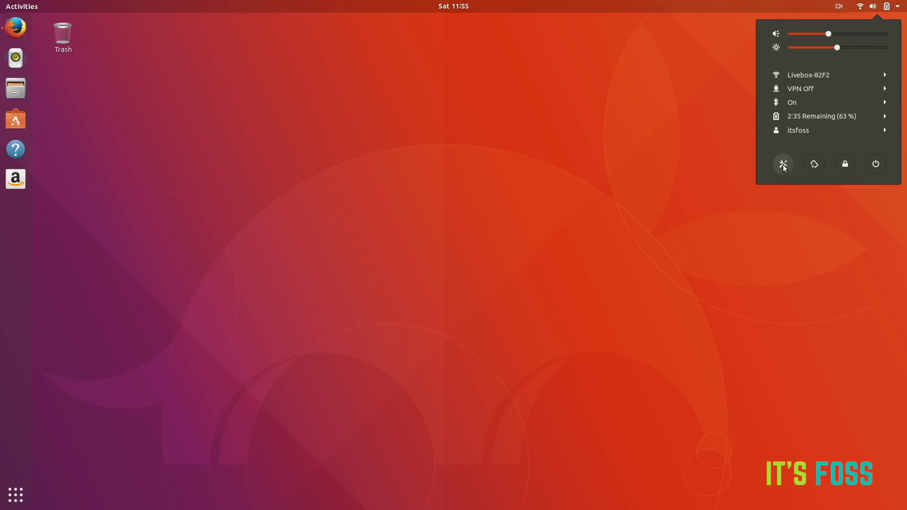
pyautogui.click(259, 230)
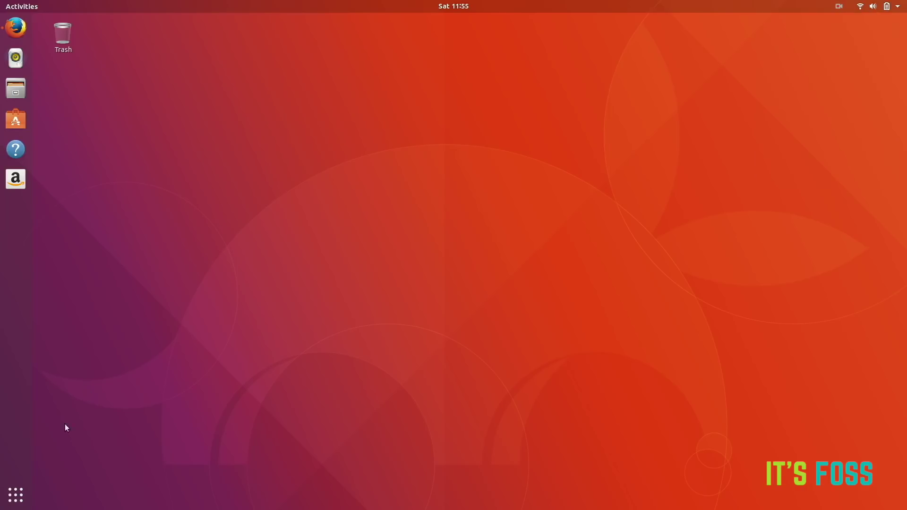
pyautogui.click(15, 498)
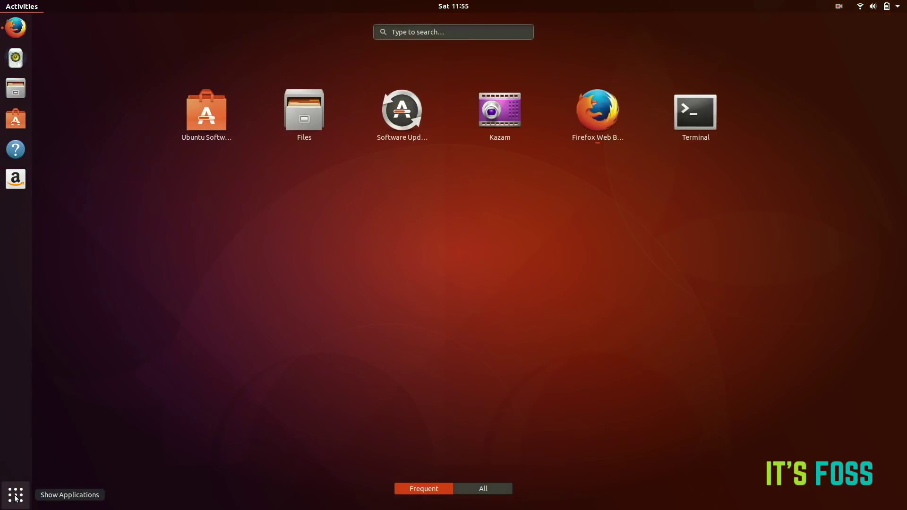
# Step: Launch Google Chrome from an app search for 'chr', dismiss the first-run dialog and minimize it
pyautogui.click(415, 30)
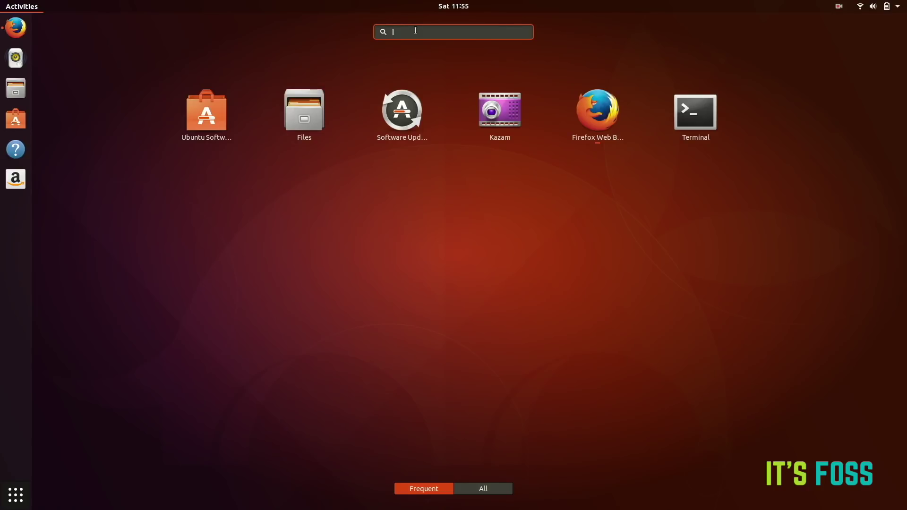
pyautogui.write('chr')
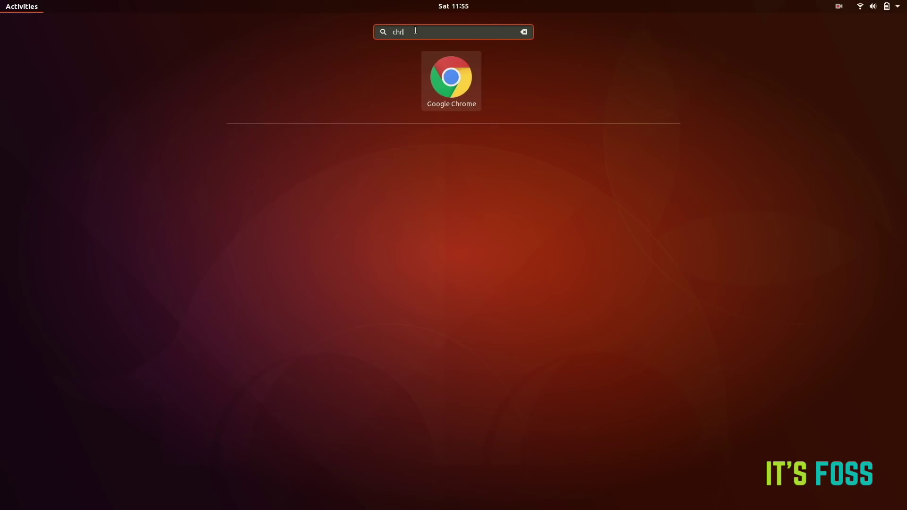
pyautogui.click(454, 83)
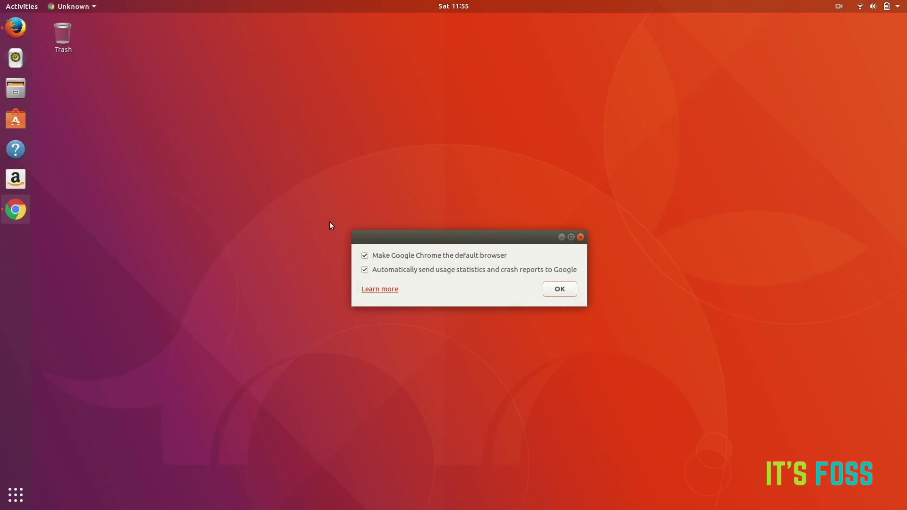
pyautogui.click(581, 237)
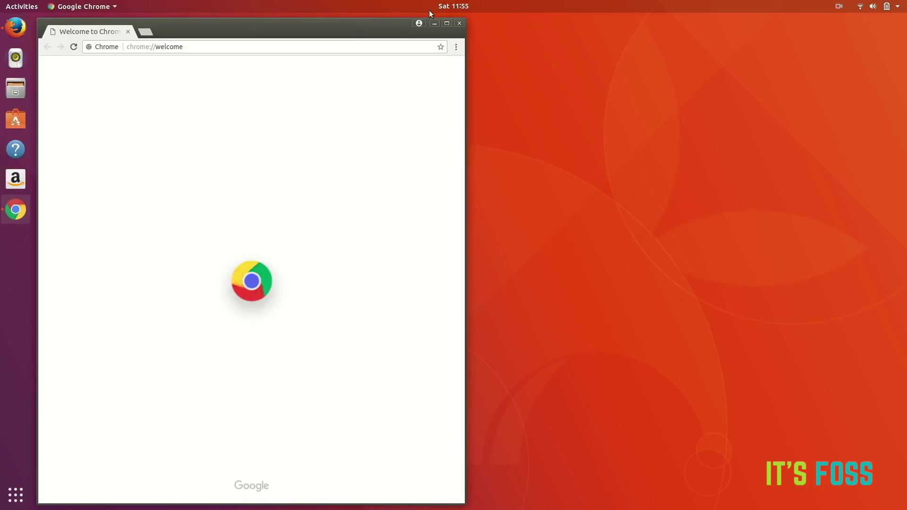
pyautogui.click(434, 24)
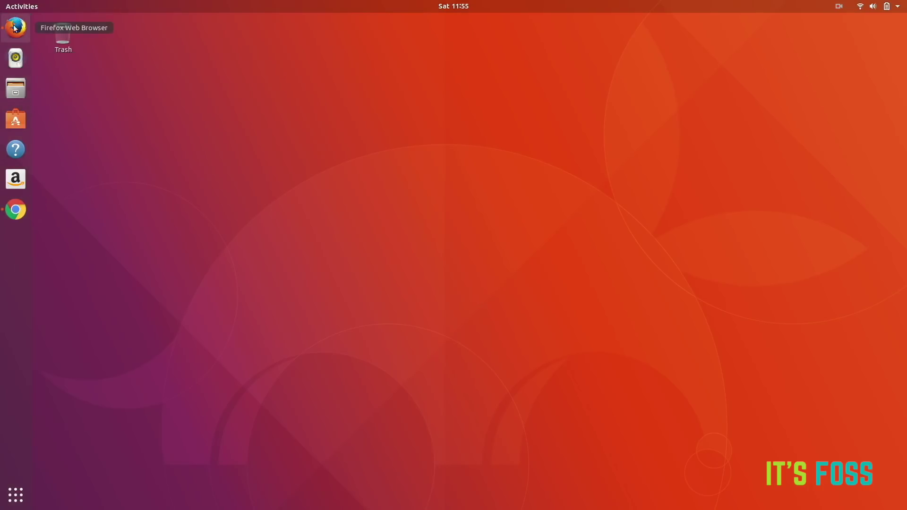
# Step: Pin Google Chrome to the dock favourites and quit it
pyautogui.rightClick(19, 213)
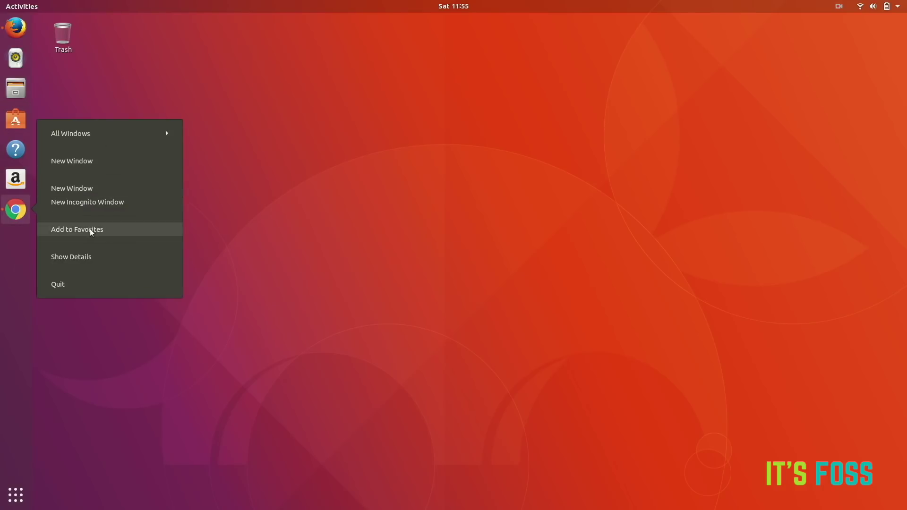
pyautogui.click(91, 229)
pyautogui.rightClick(16, 210)
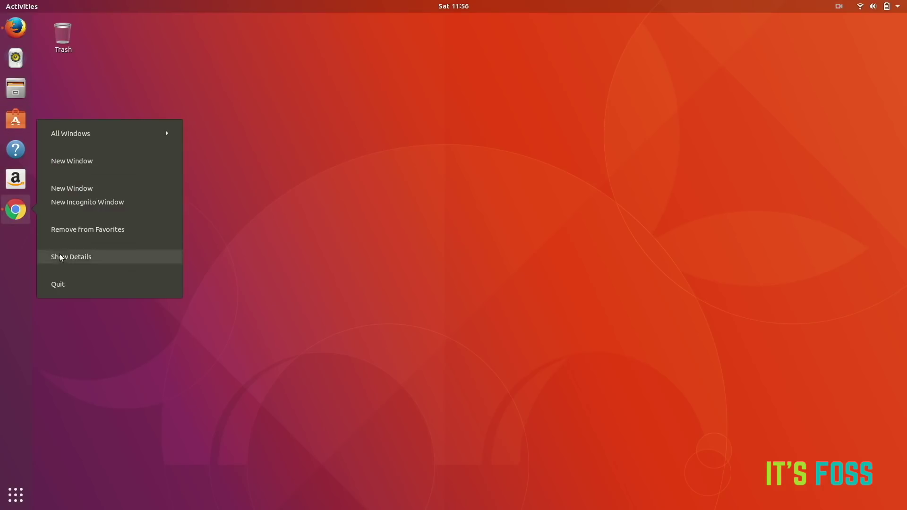
pyautogui.click(63, 285)
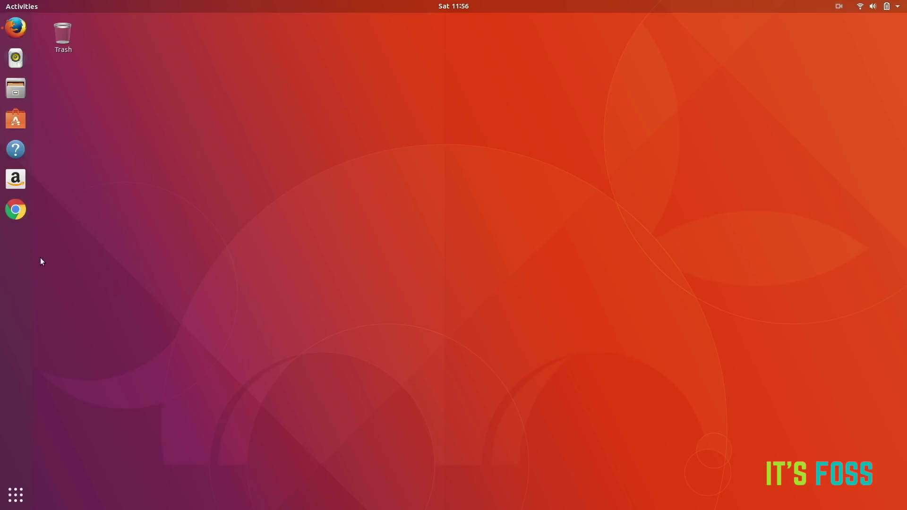
# Step: Remove Amazon and Help from the dock favourites
pyautogui.rightClick(15, 179)
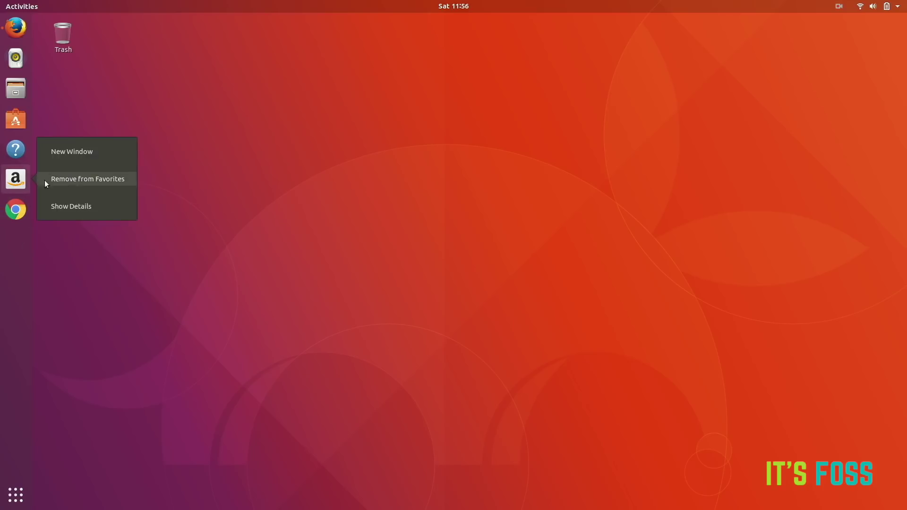
pyautogui.click(101, 182)
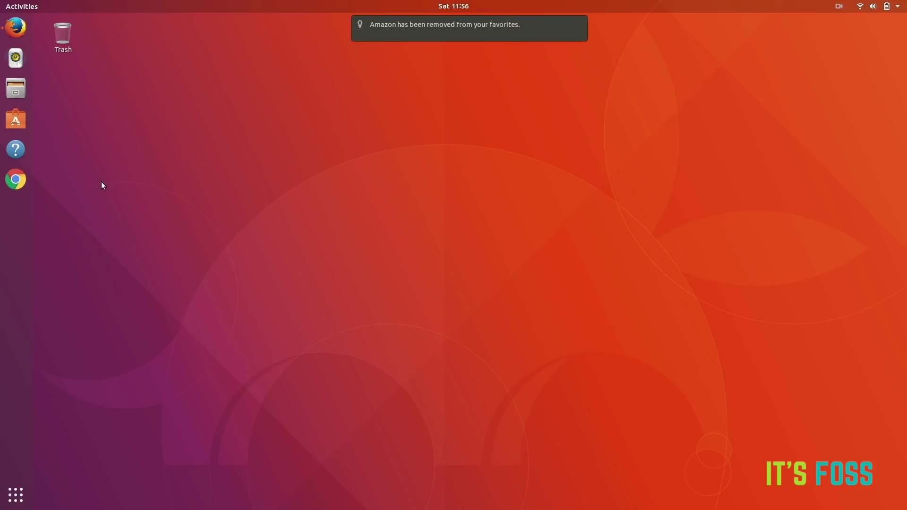
pyautogui.rightClick(16, 149)
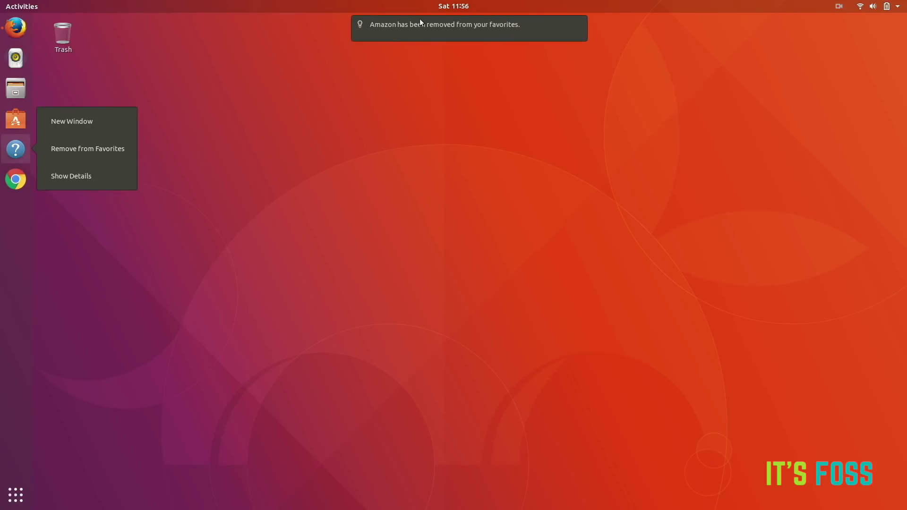
pyautogui.click(103, 149)
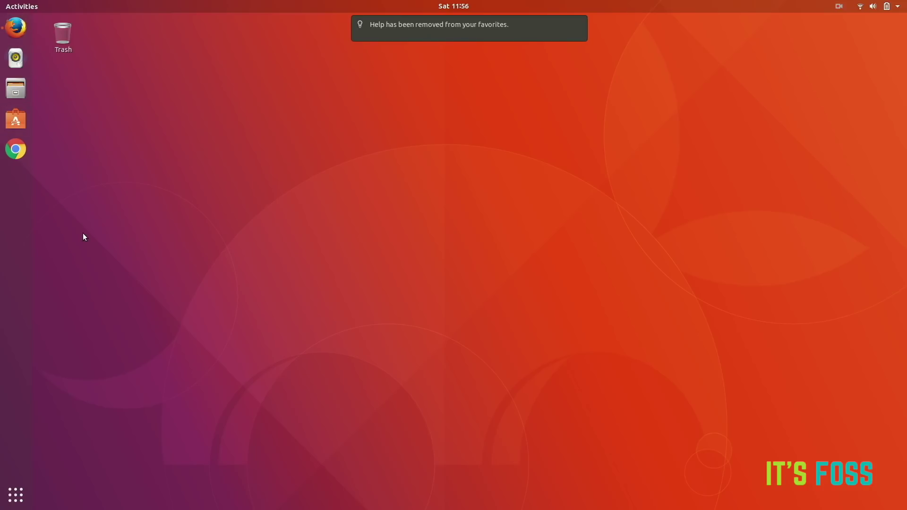
pyautogui.press('super+1')
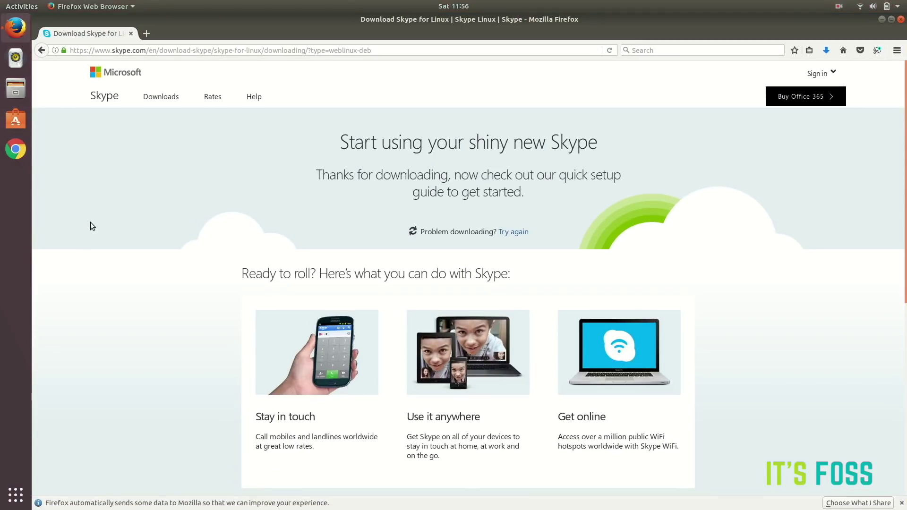
pyautogui.press('super')
pyautogui.press('super+2')
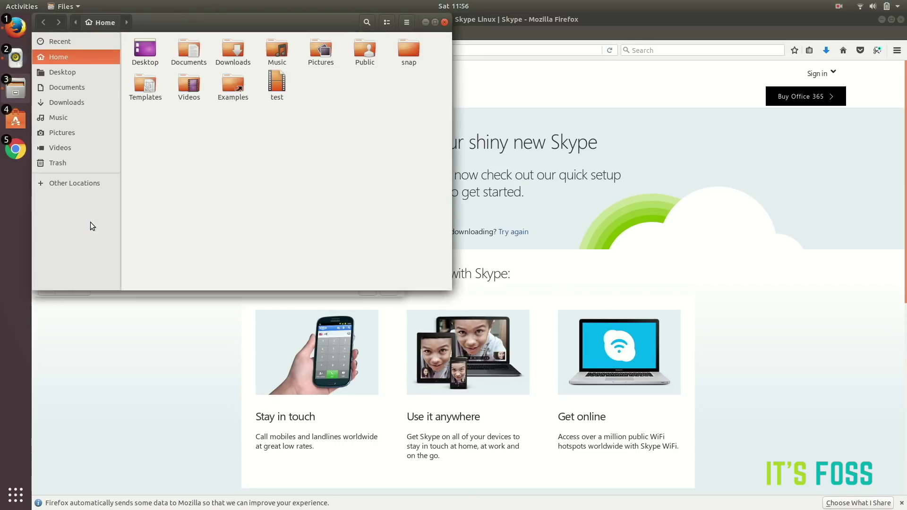
pyautogui.press('super+4')
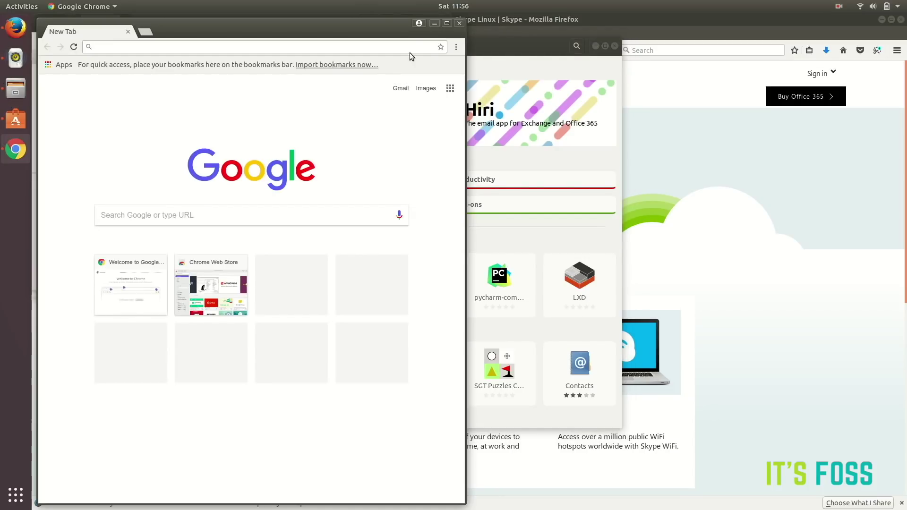
pyautogui.click(457, 22)
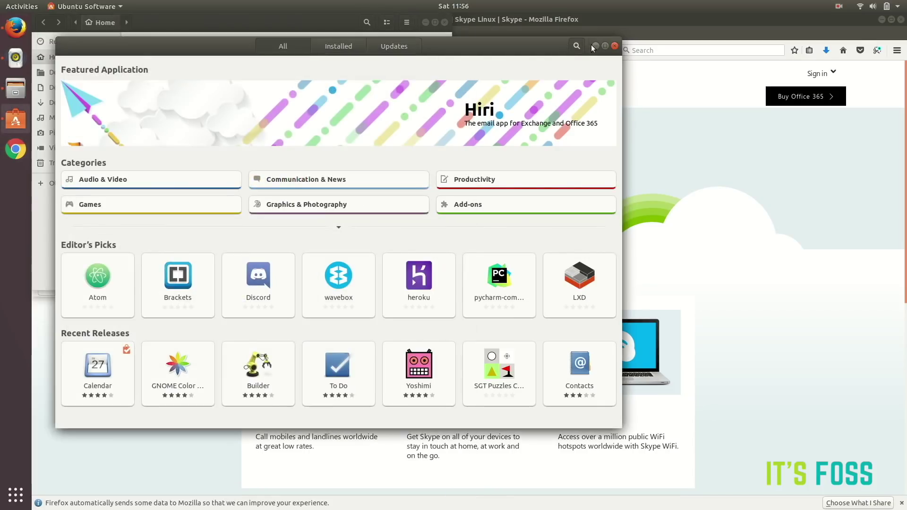
pyautogui.click(616, 46)
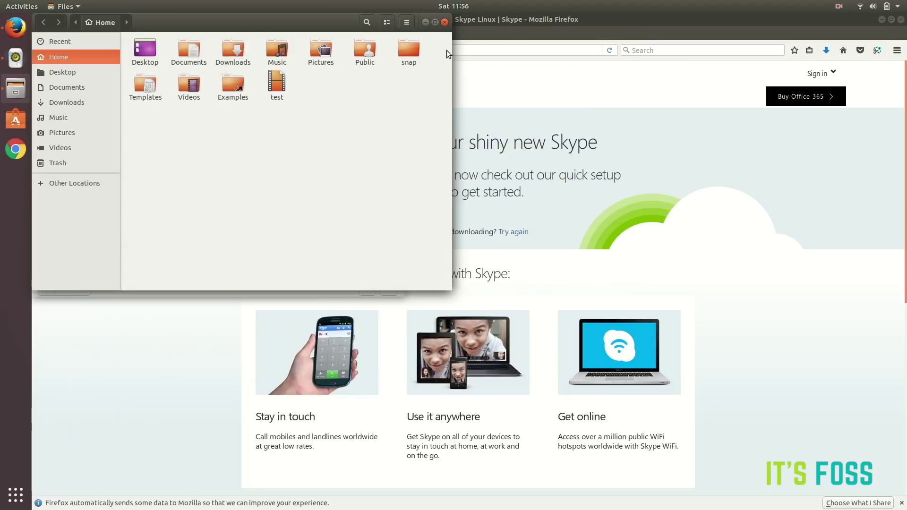
pyautogui.click(445, 22)
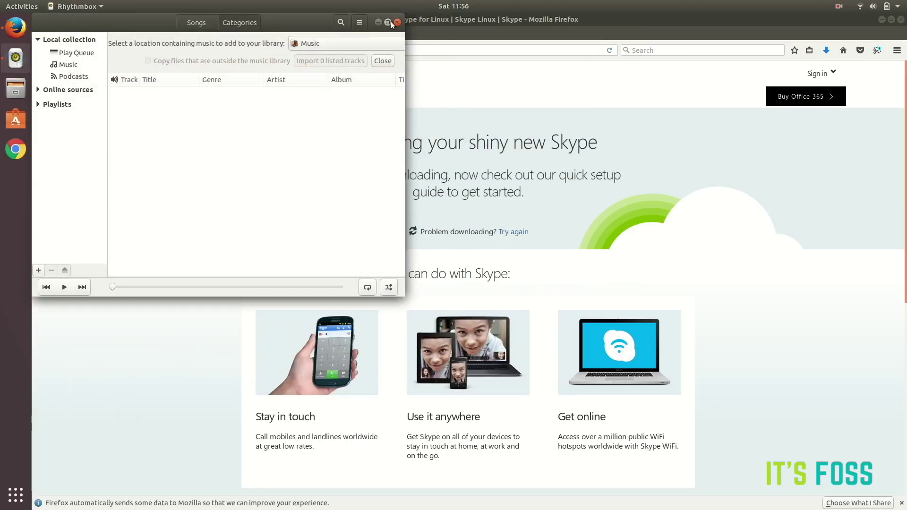
pyautogui.click(398, 23)
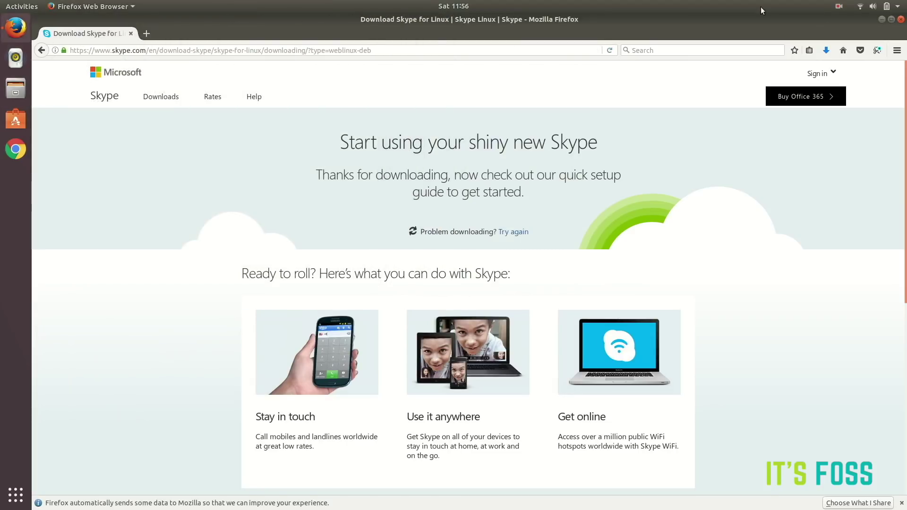
pyautogui.click(901, 19)
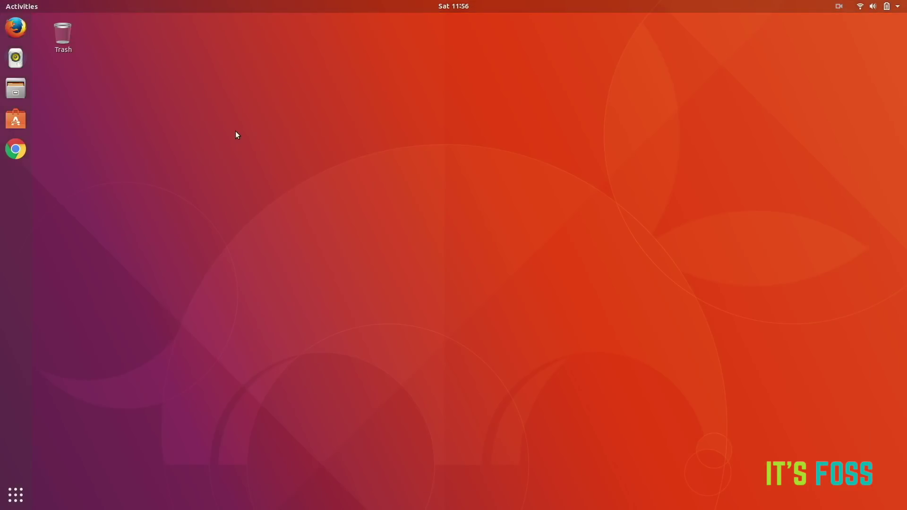
# Step: Open Settings' Background panel and apply the grey wallpaper to the desktop
pyautogui.click(16, 496)
pyautogui.write('sett')
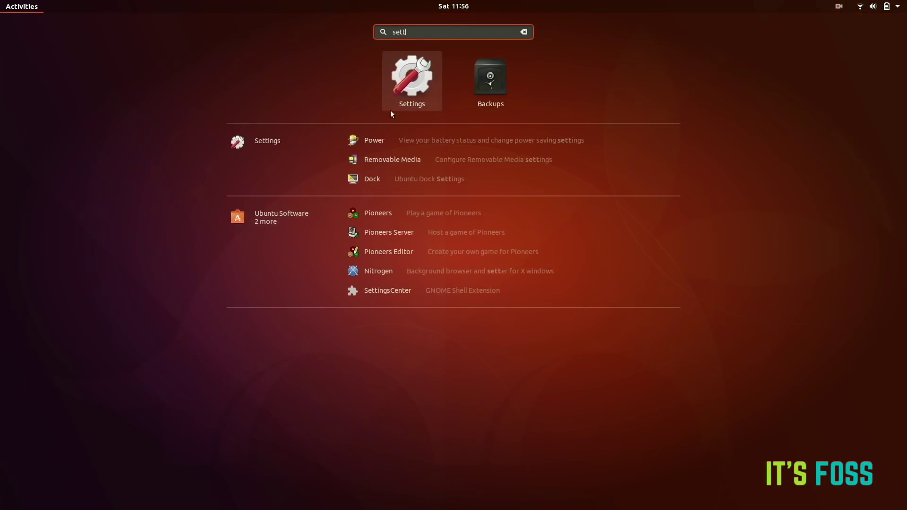
pyautogui.click(417, 78)
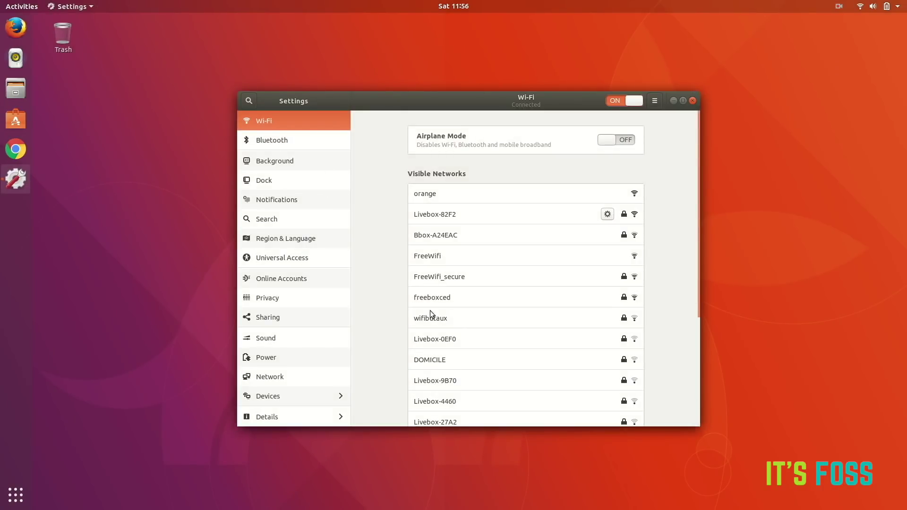
pyautogui.click(301, 136)
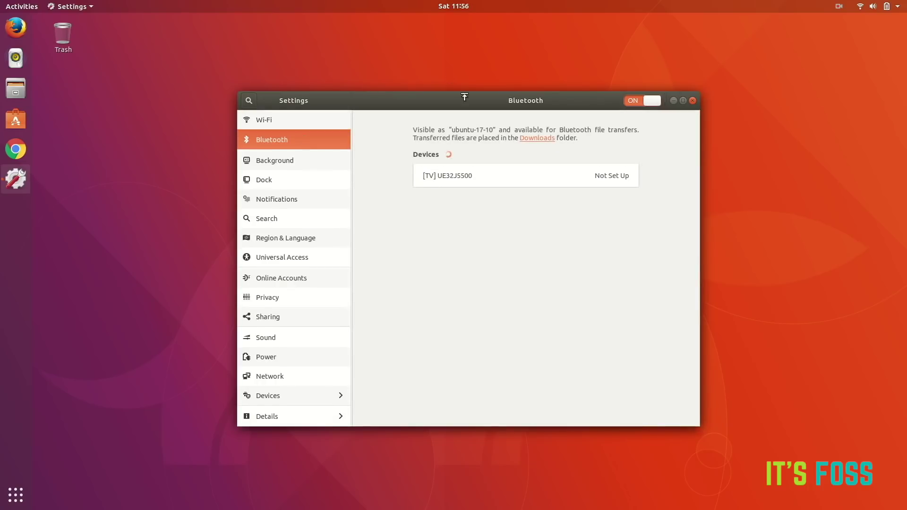
pyautogui.click(287, 161)
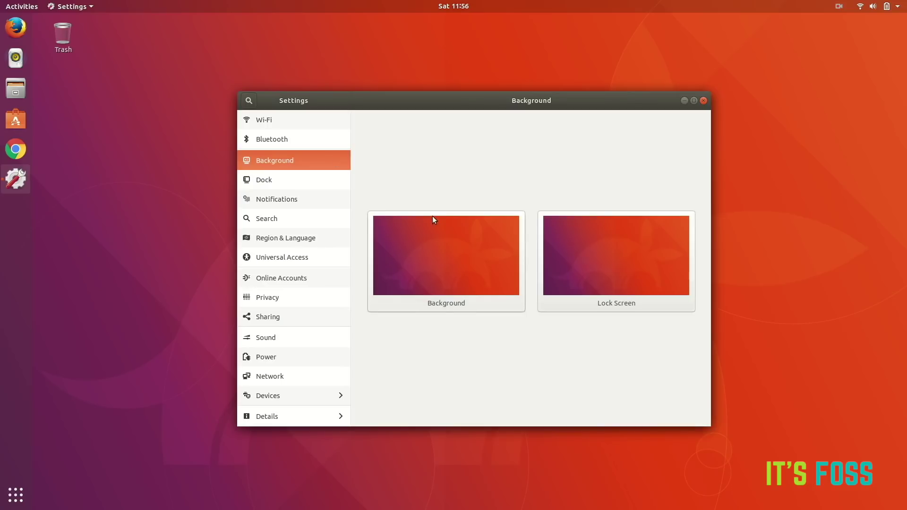
pyautogui.click(495, 263)
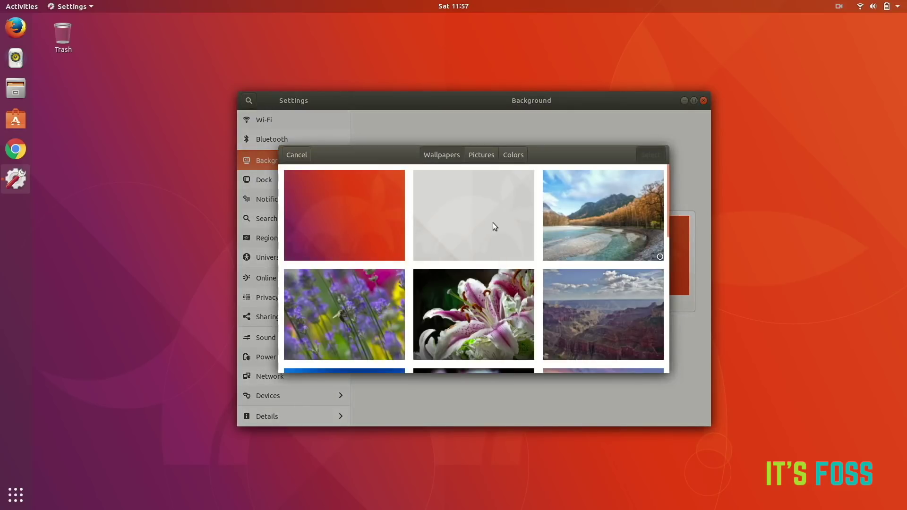
pyautogui.click(493, 223)
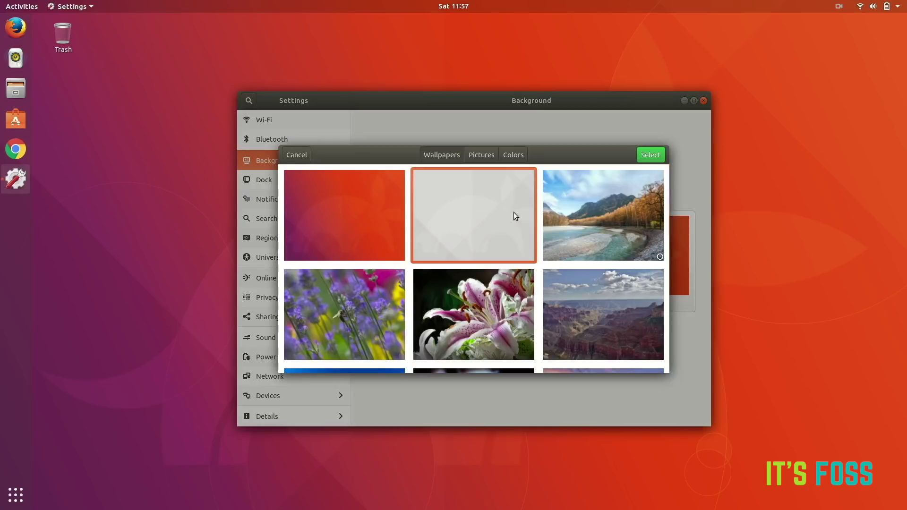
pyautogui.click(652, 155)
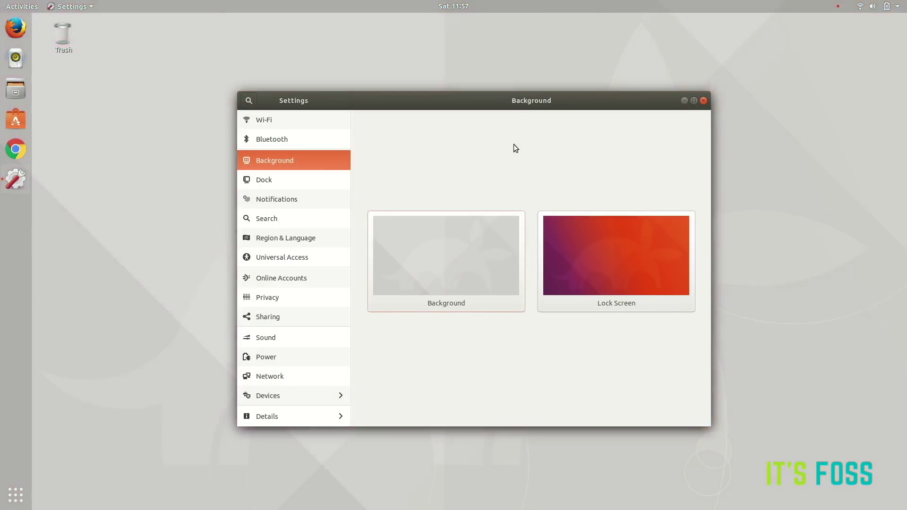
# Step: Set the lock screen to a solid teal colour
pyautogui.click(610, 241)
pyautogui.scroll(-10, 493, 240)
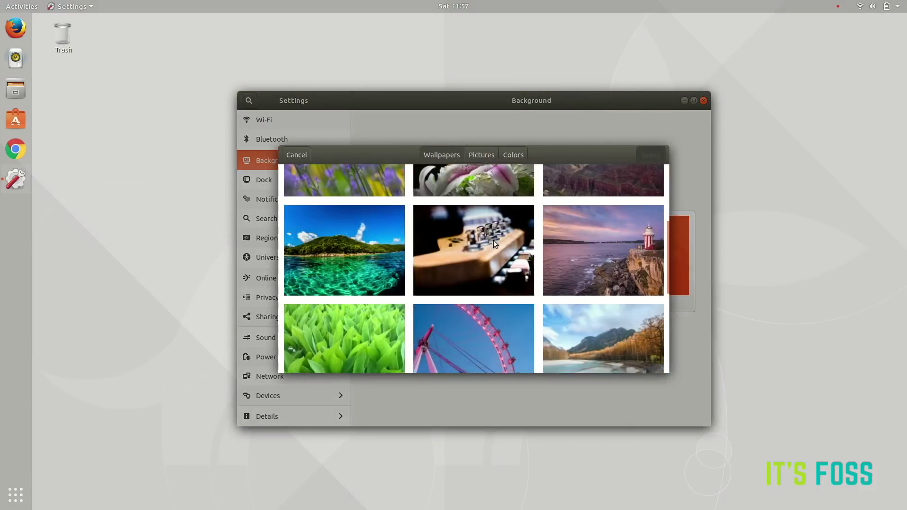
pyautogui.scroll(10, 493, 240)
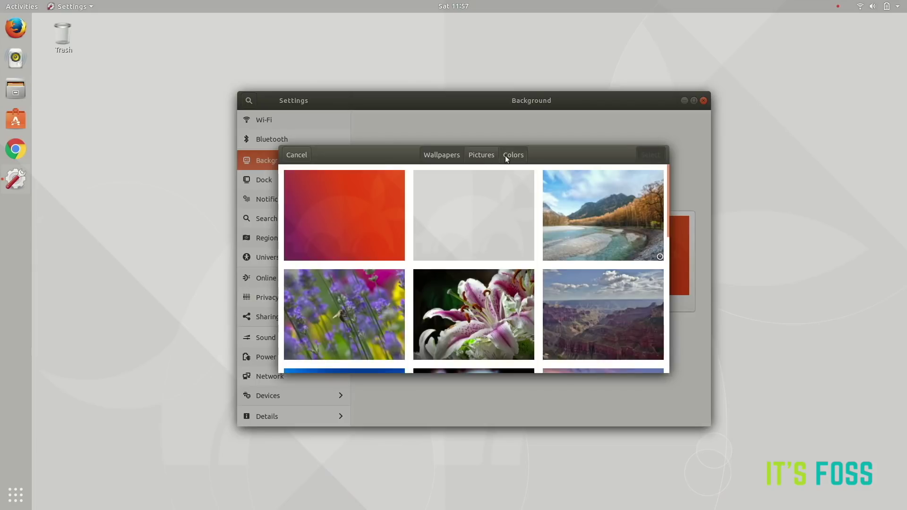
pyautogui.click(308, 157)
pyautogui.click(458, 251)
pyautogui.click(509, 155)
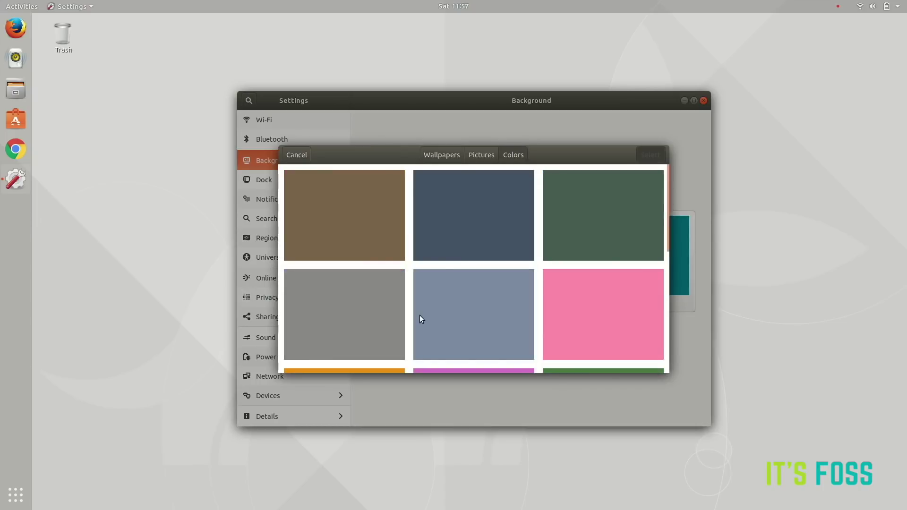
pyautogui.scroll(-5, 420, 315)
pyautogui.click(333, 330)
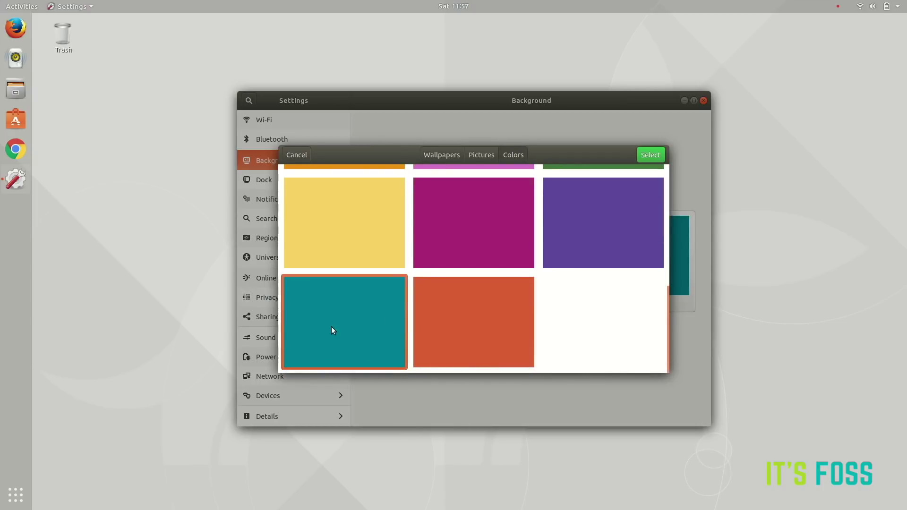
pyautogui.click(650, 154)
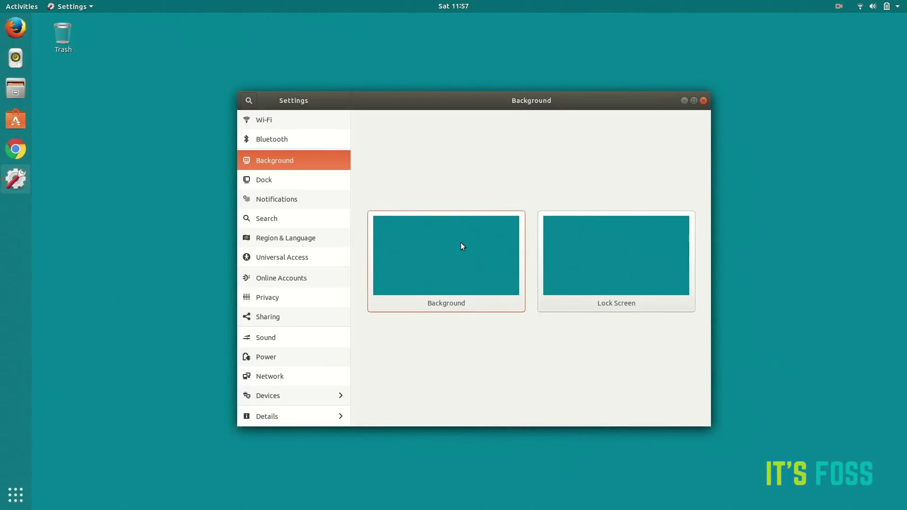
# Step: Restore the red Ubuntu wallpaper as the desktop background
pyautogui.click(427, 257)
pyautogui.click(370, 198)
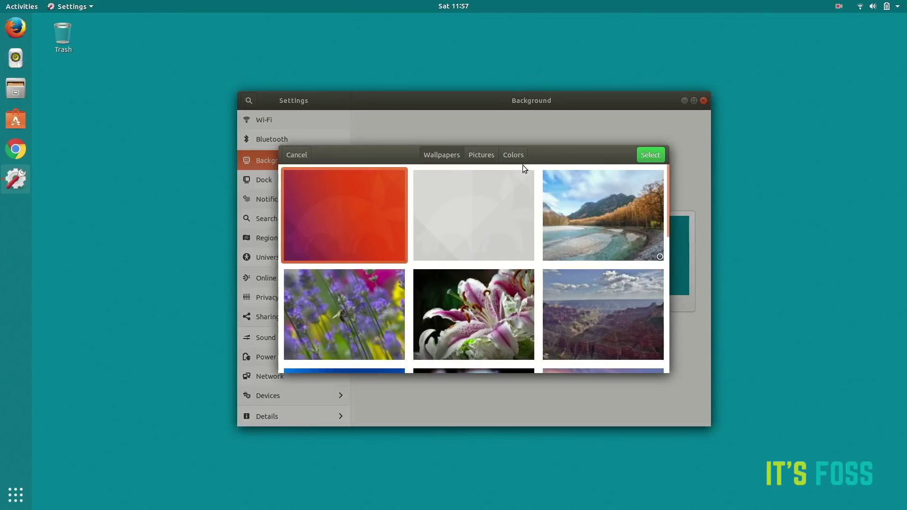
pyautogui.click(652, 154)
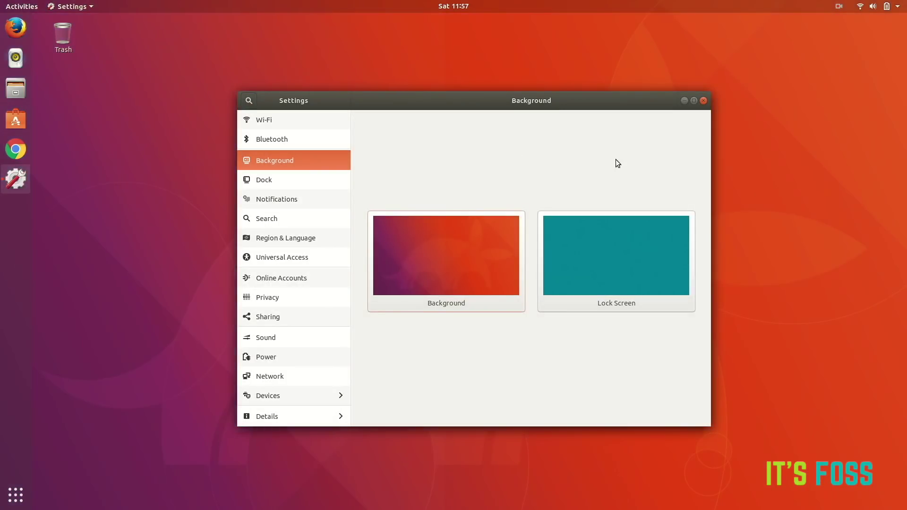
# Step: In the Dock settings, turn auto-hide on, then switch it back off
pyautogui.click(311, 183)
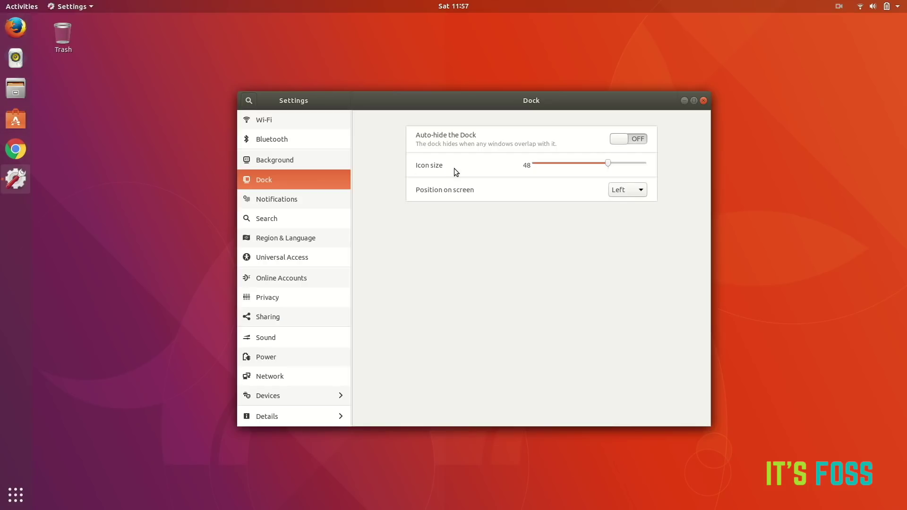
pyautogui.click(638, 140)
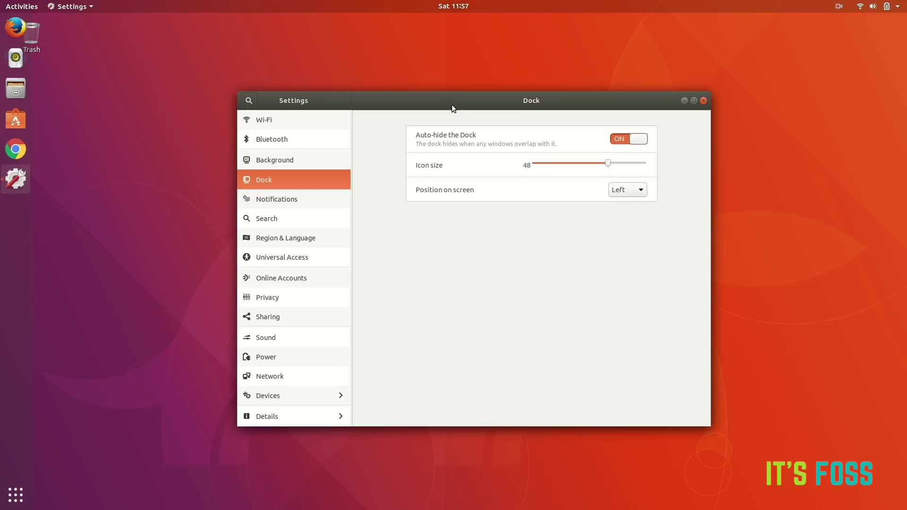
pyautogui.moveTo(474, 100); pyautogui.dragTo(419, 98)
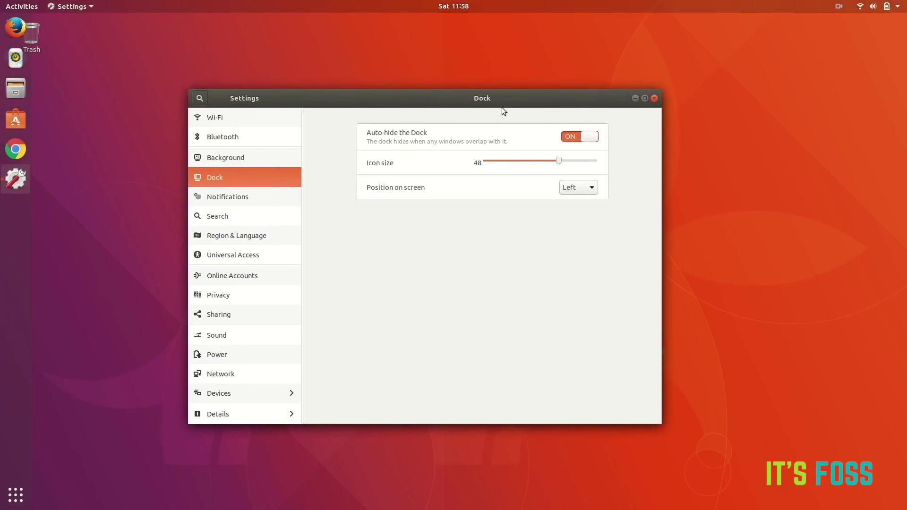
pyautogui.click(569, 137)
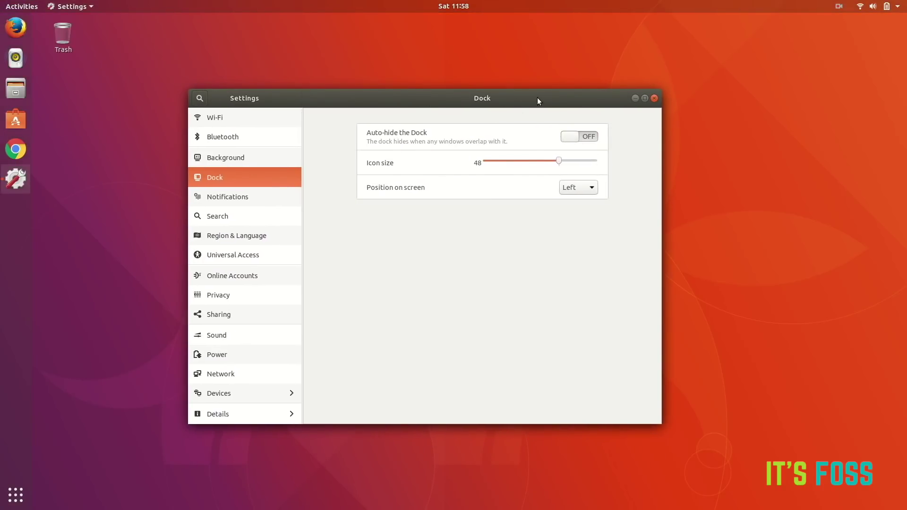
pyautogui.moveTo(538, 100)
pyautogui.mouseDown()
pyautogui.moveTo(332, 95)
pyautogui.moveTo(539, 83)
pyautogui.mouseUp()
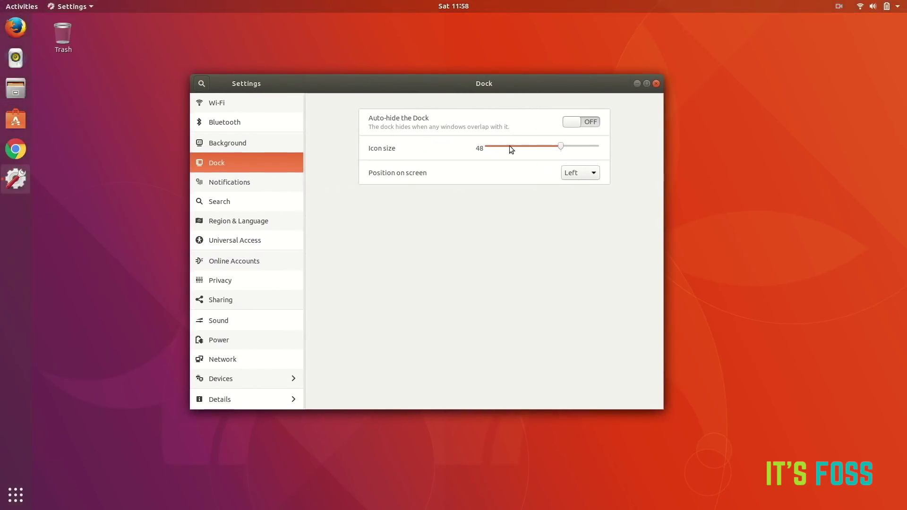
pyautogui.moveTo(534, 146); pyautogui.dragTo(562, 148)
# Step: Try the dock at Bottom and Right, then set its position to Left
pyautogui.click(592, 173)
pyautogui.click(591, 183)
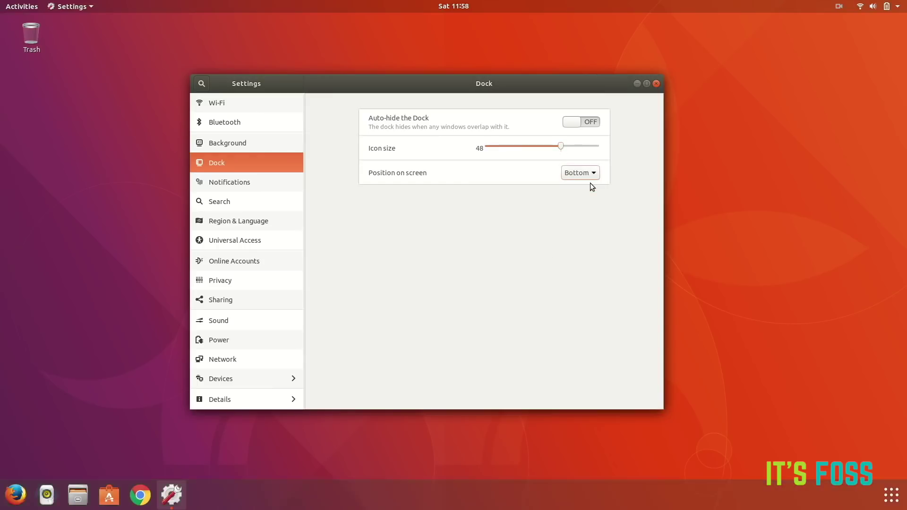
pyautogui.click(591, 178)
pyautogui.click(590, 184)
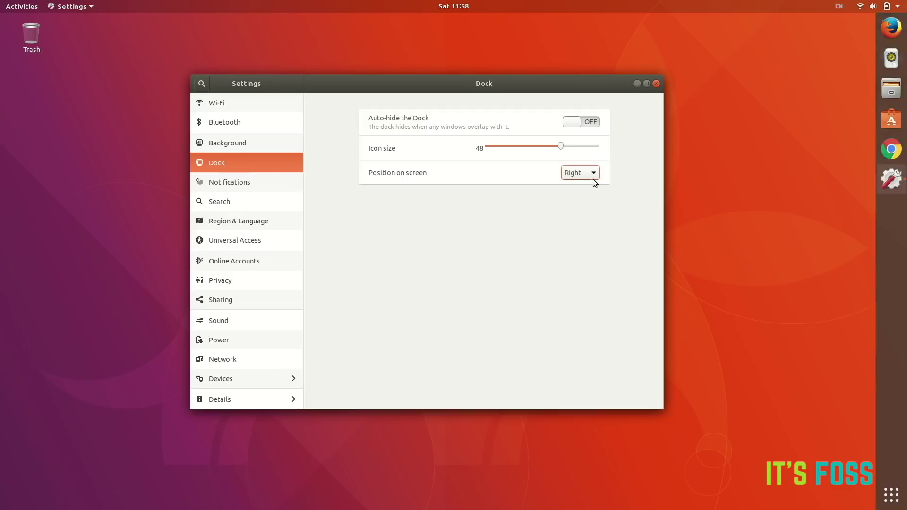
pyautogui.click(593, 173)
pyautogui.click(590, 149)
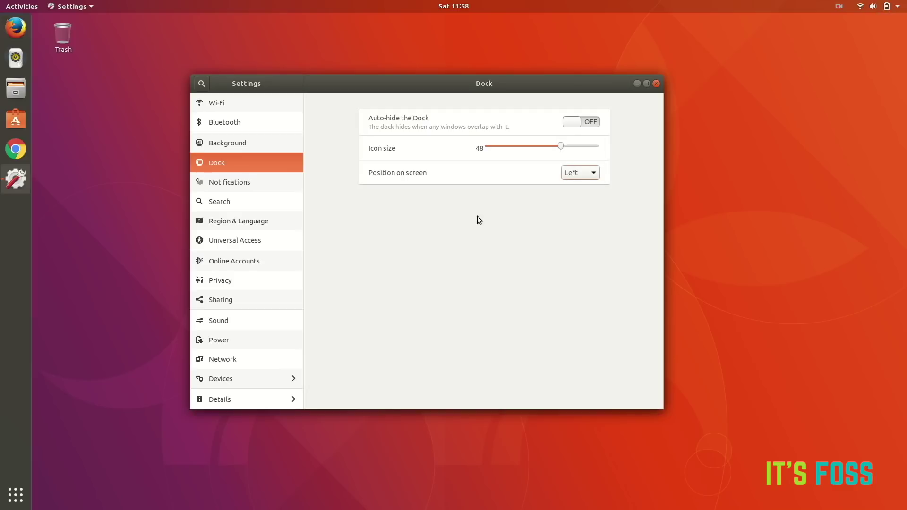
# Step: Browse Notifications, Search, Region & Language, Universal Access and Online Accounts, cancelling a Google sign-in
pyautogui.click(254, 184)
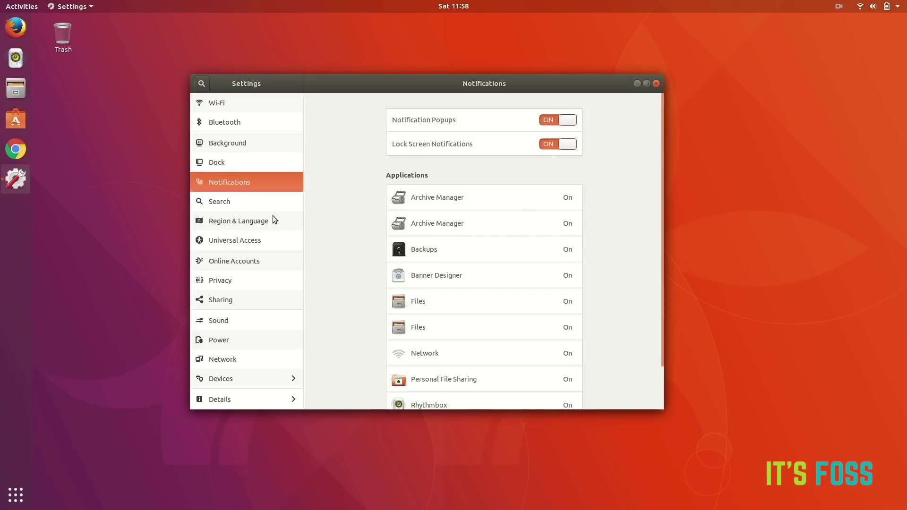
pyautogui.click(245, 208)
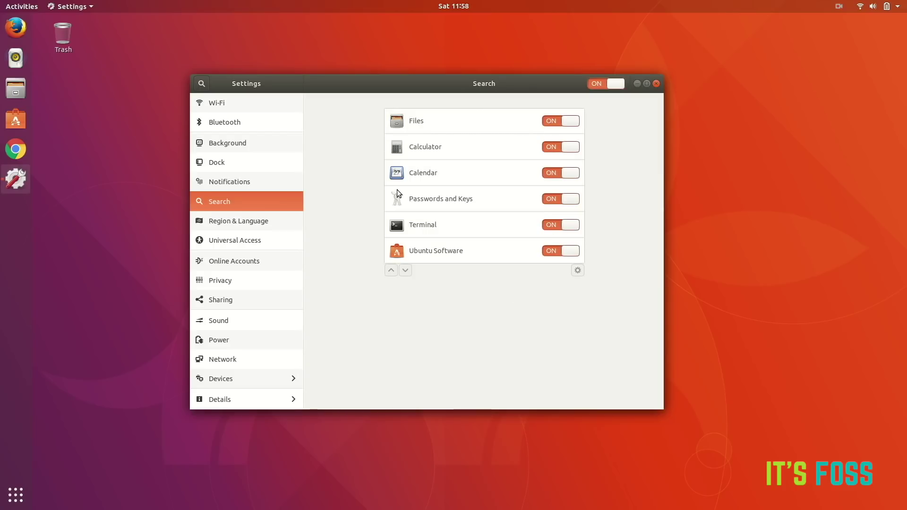
pyautogui.click(239, 229)
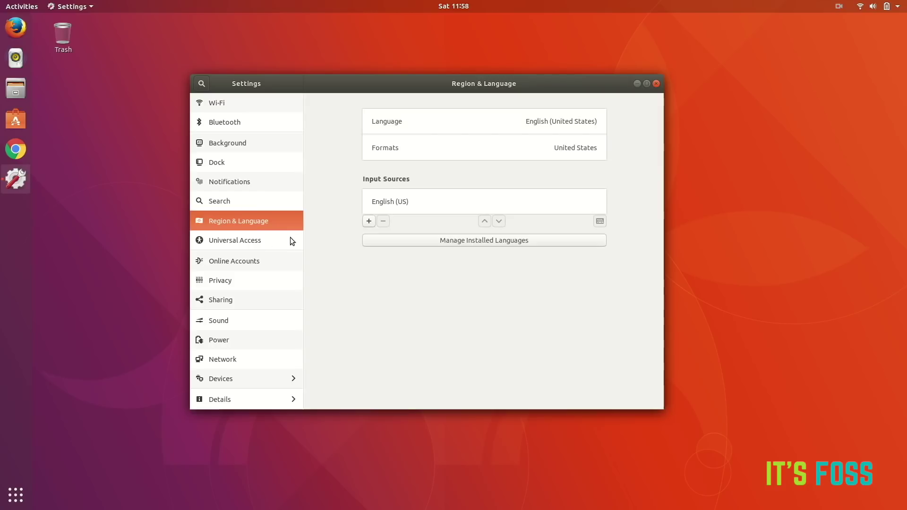
pyautogui.click(251, 244)
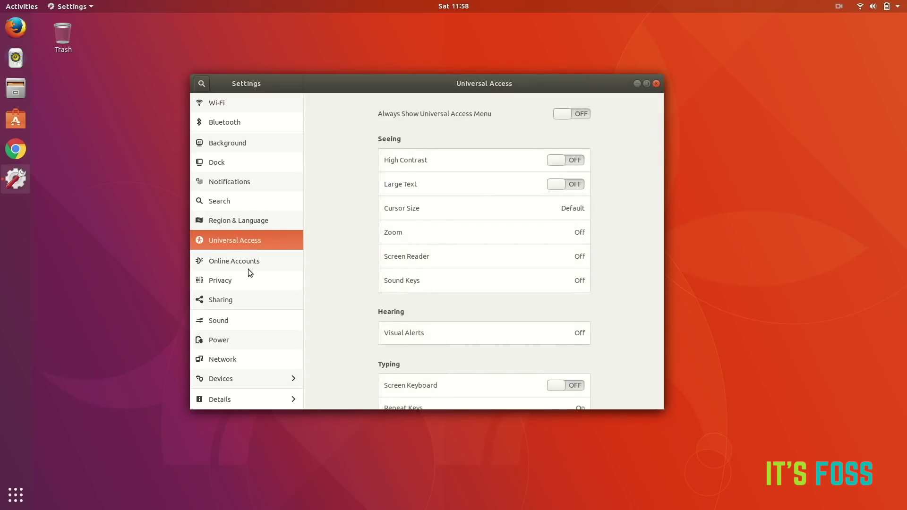
pyautogui.click(249, 268)
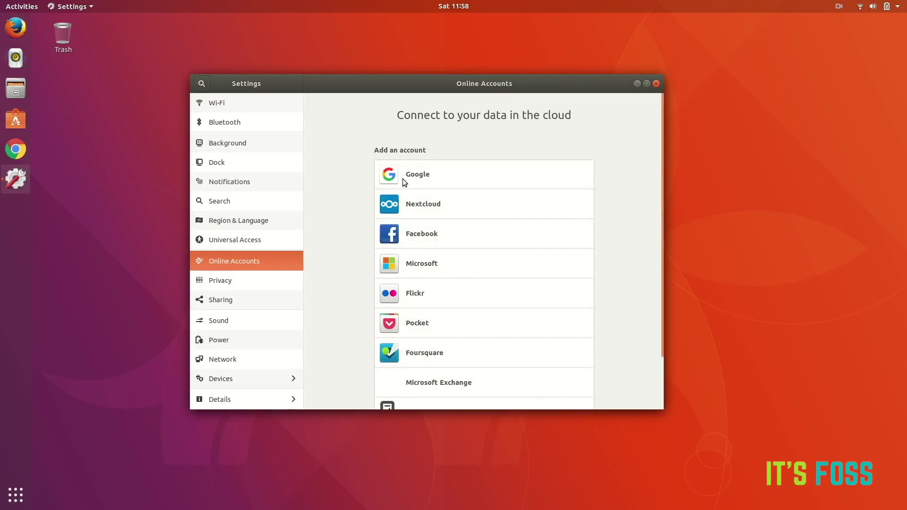
pyautogui.click(415, 175)
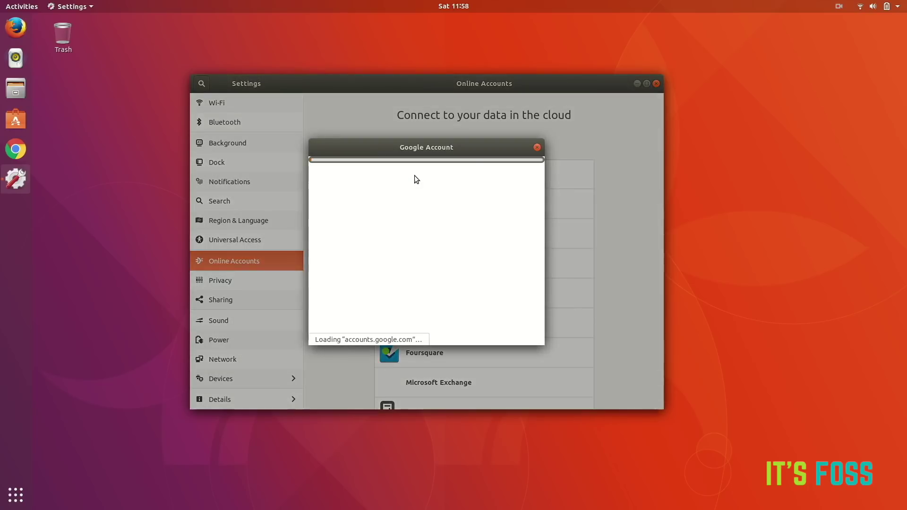
pyautogui.click(537, 147)
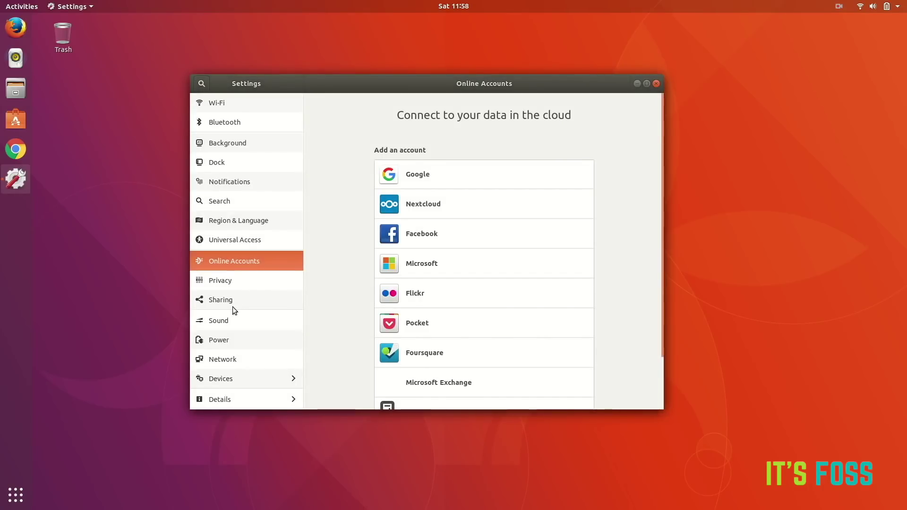
# Step: Look through the Privacy, Sharing and Sound panels, ending on Power
pyautogui.click(230, 280)
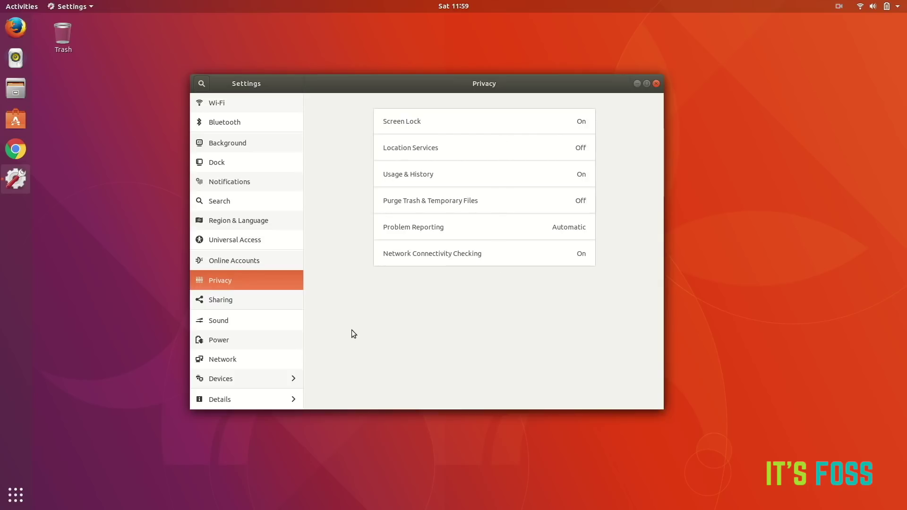
pyautogui.click(224, 303)
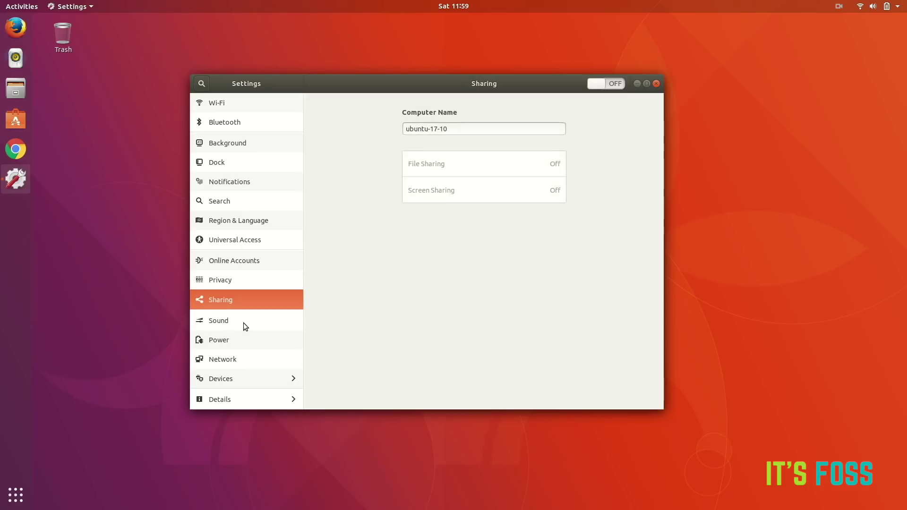
pyautogui.click(245, 322)
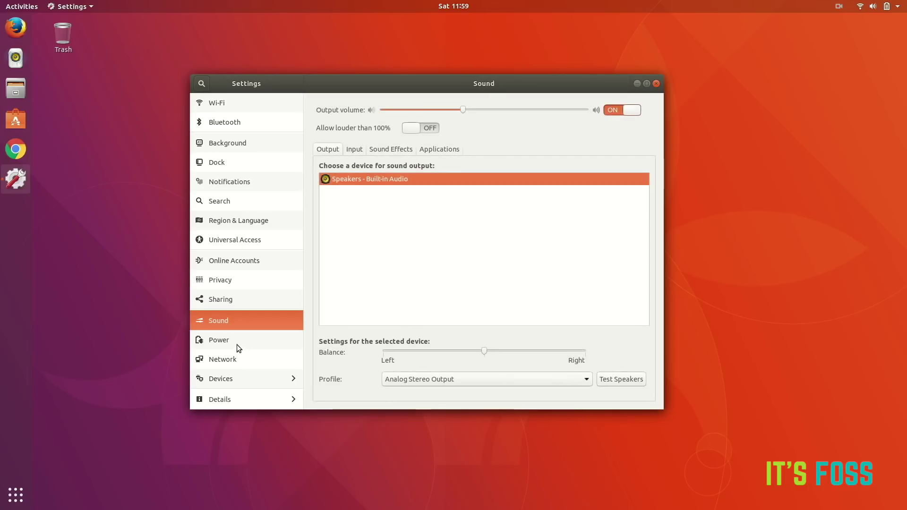
pyautogui.click(236, 342)
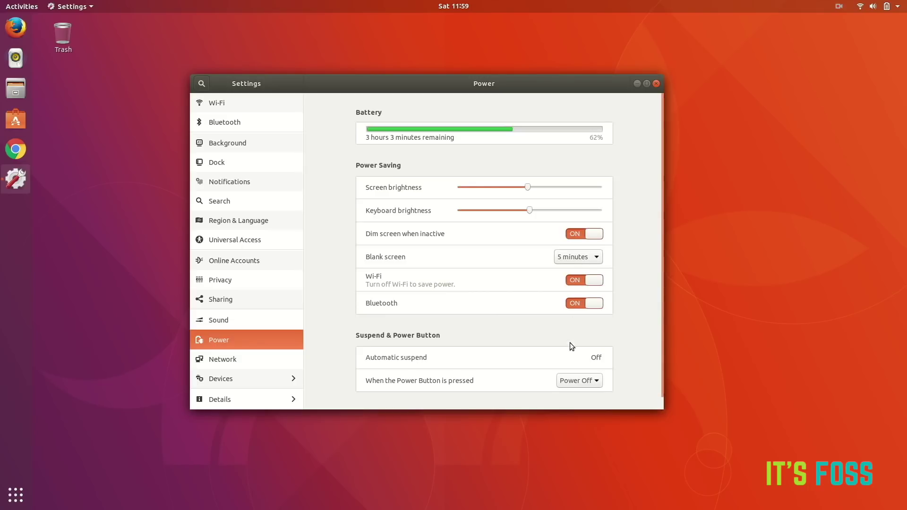
# Step: On the Power page, switch Bluetooth off and set Blank screen to Never
pyautogui.click(575, 305)
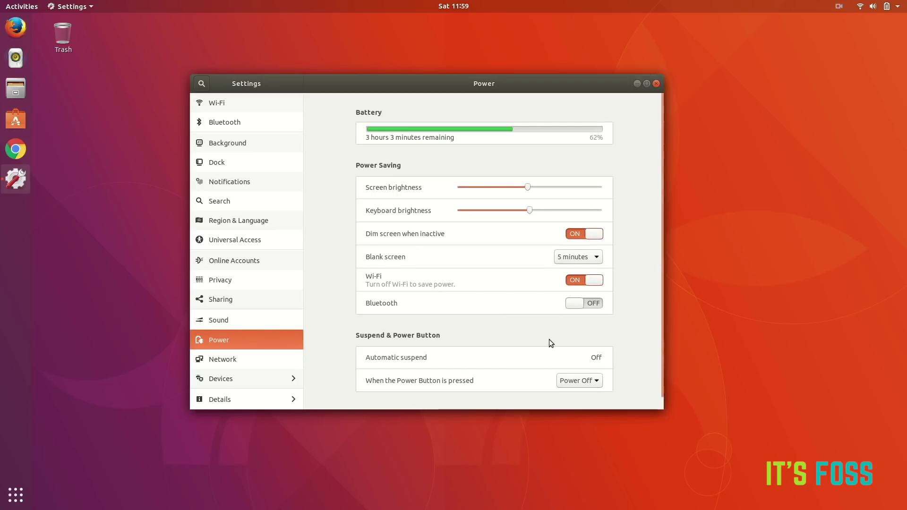
pyautogui.click(579, 256)
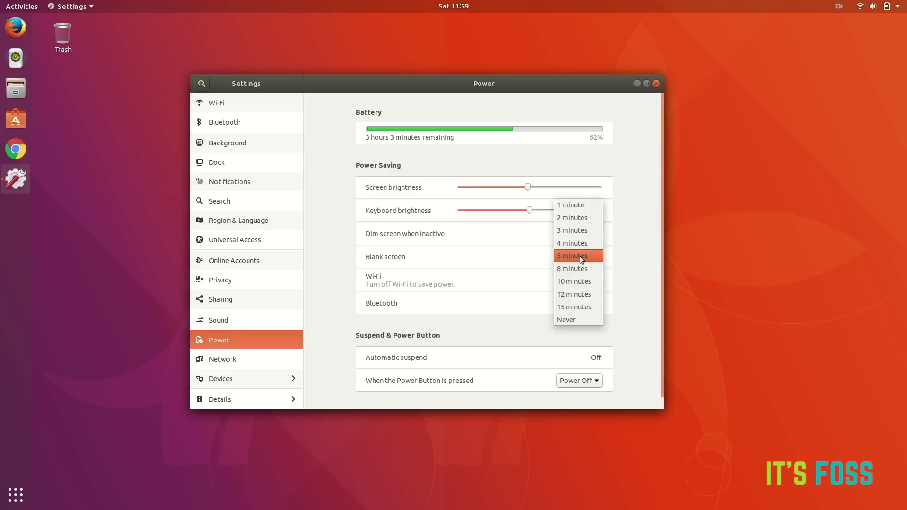
pyautogui.click(576, 319)
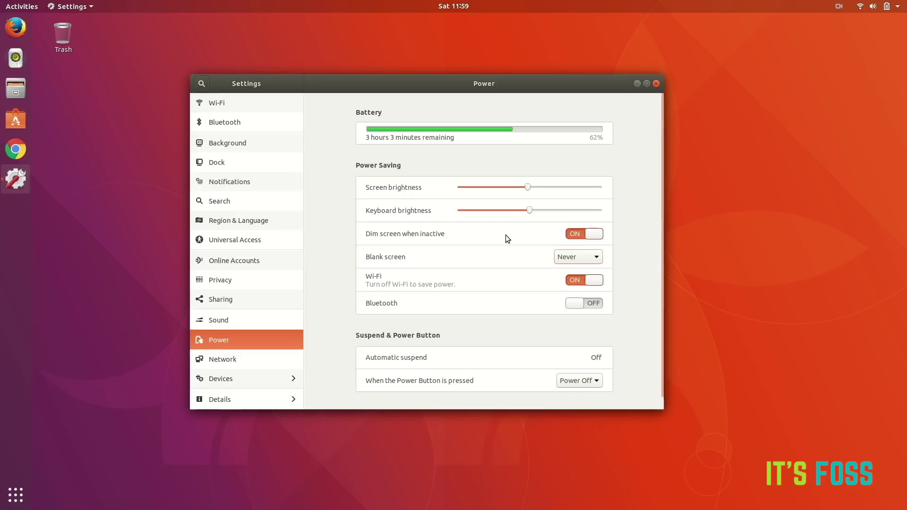
# Step: View Network, then the Devices pages for Keyboard, Mouse & Touchpad and Displays
pyautogui.click(236, 362)
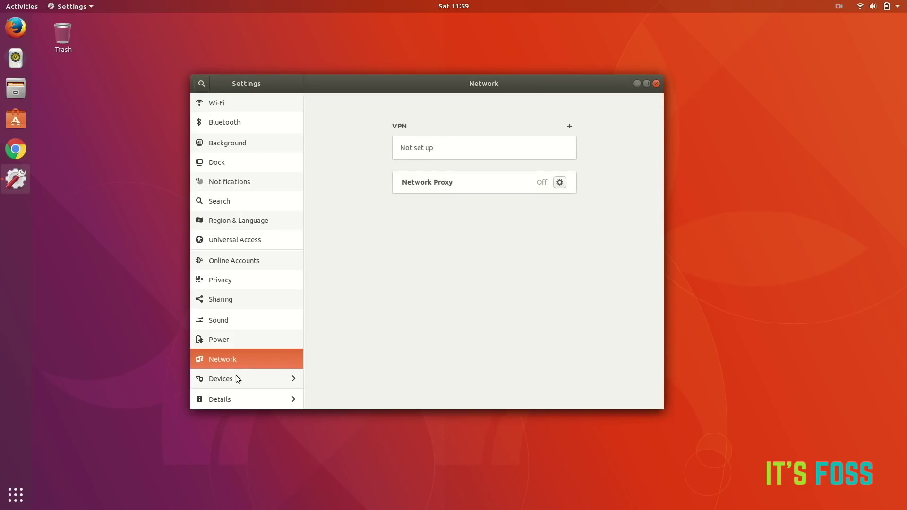
pyautogui.click(237, 379)
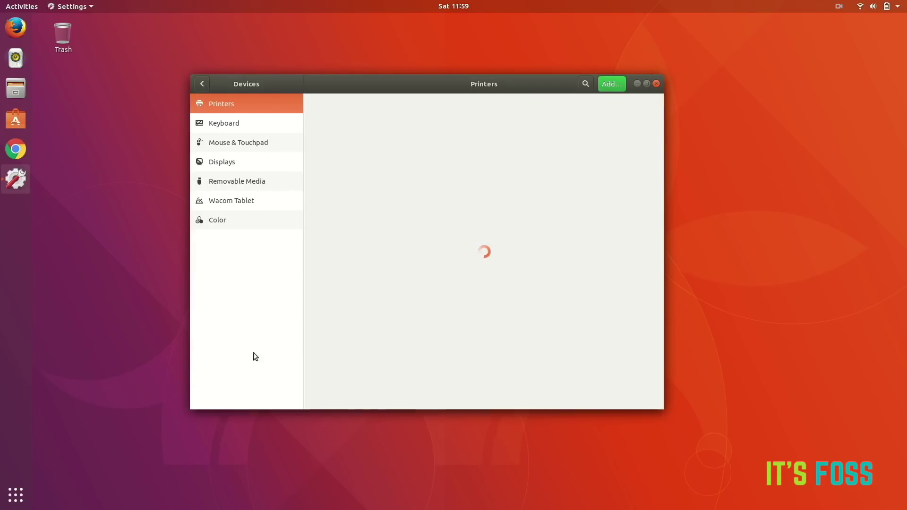
pyautogui.click(235, 124)
pyautogui.click(229, 146)
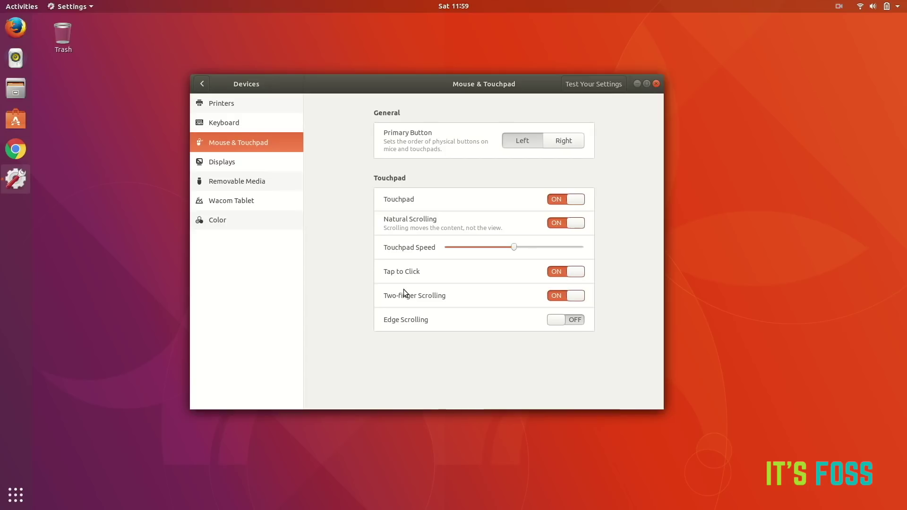
pyautogui.click(231, 166)
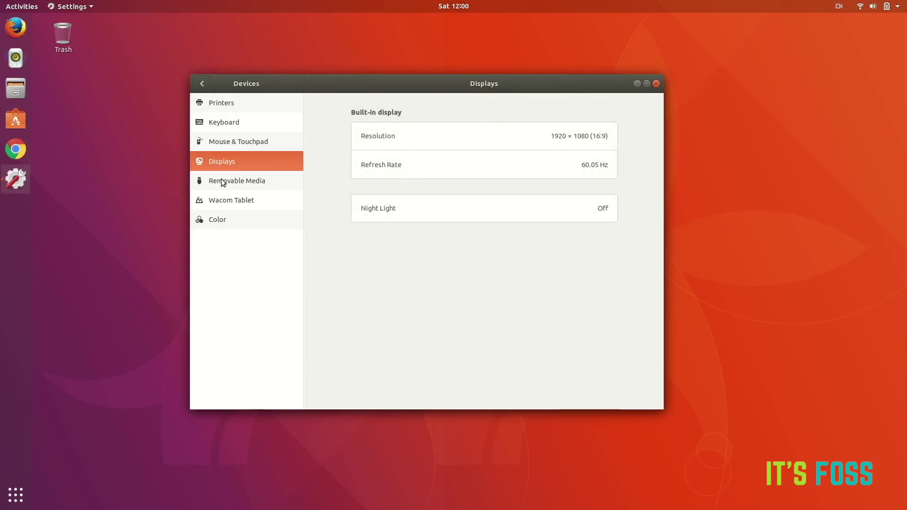
# Step: Look through Removable Media, Wacom Tablet and Color, then go back to the main list
pyautogui.click(221, 181)
pyautogui.click(222, 203)
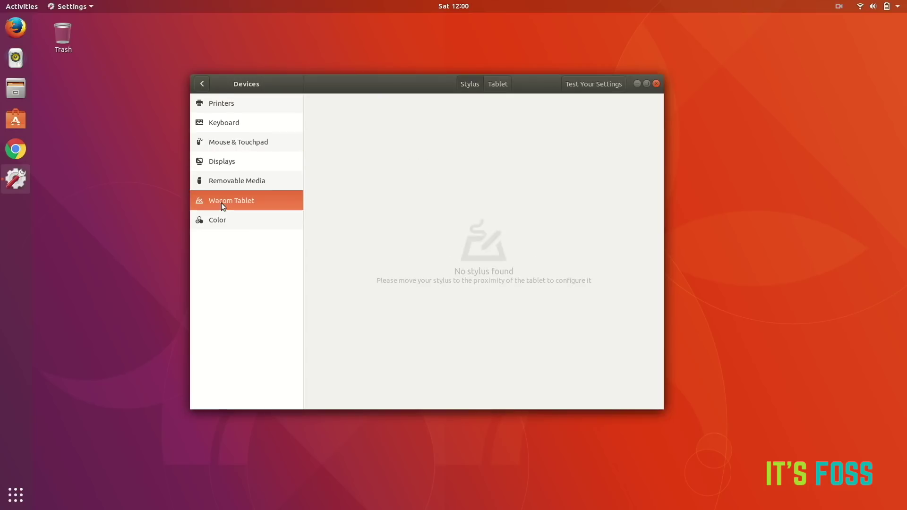
pyautogui.click(226, 183)
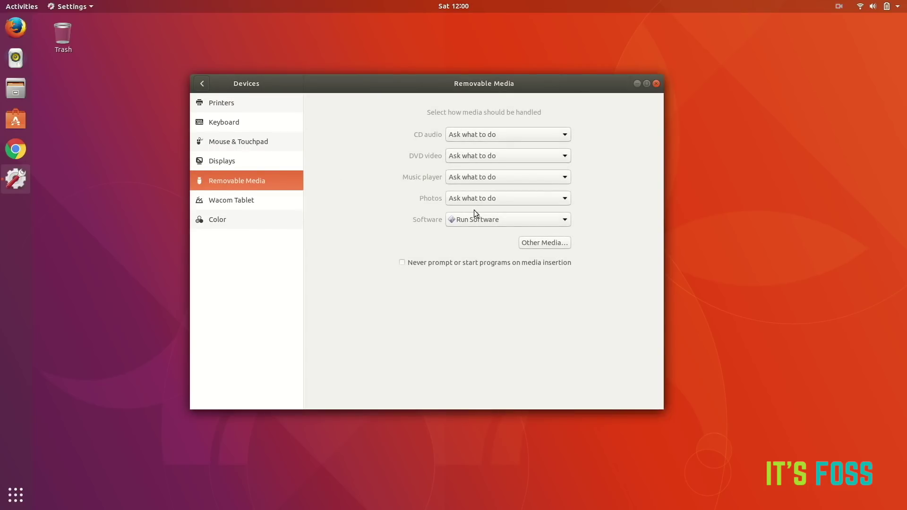
pyautogui.click(232, 201)
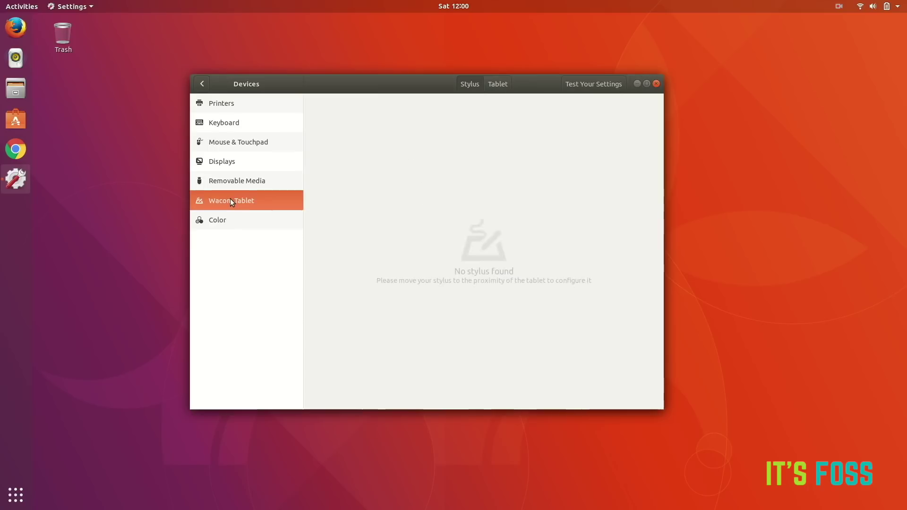
pyautogui.click(246, 224)
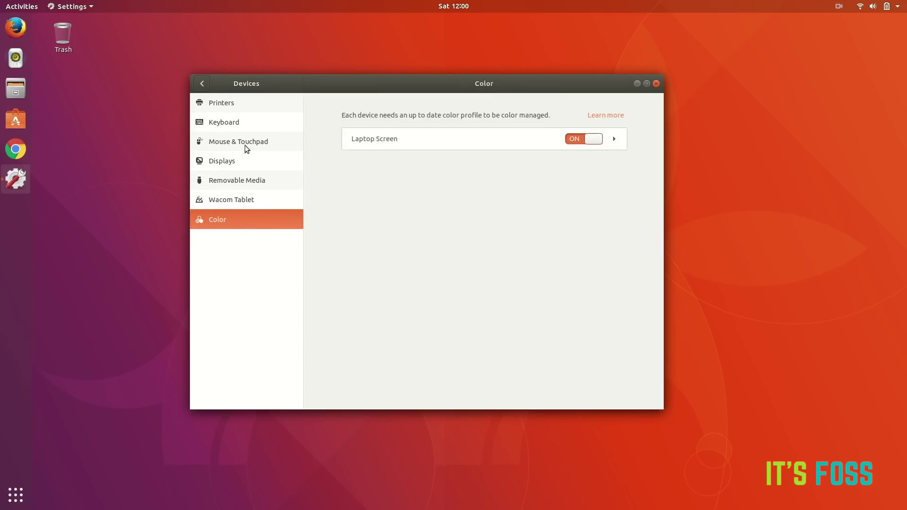
pyautogui.click(202, 85)
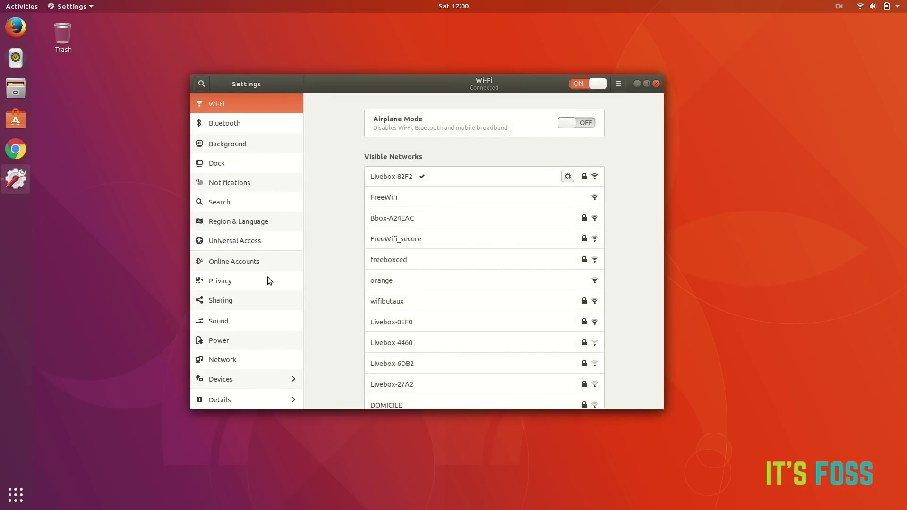
# Step: In Details > Date & Time, turn on automatic time zone
pyautogui.click(250, 401)
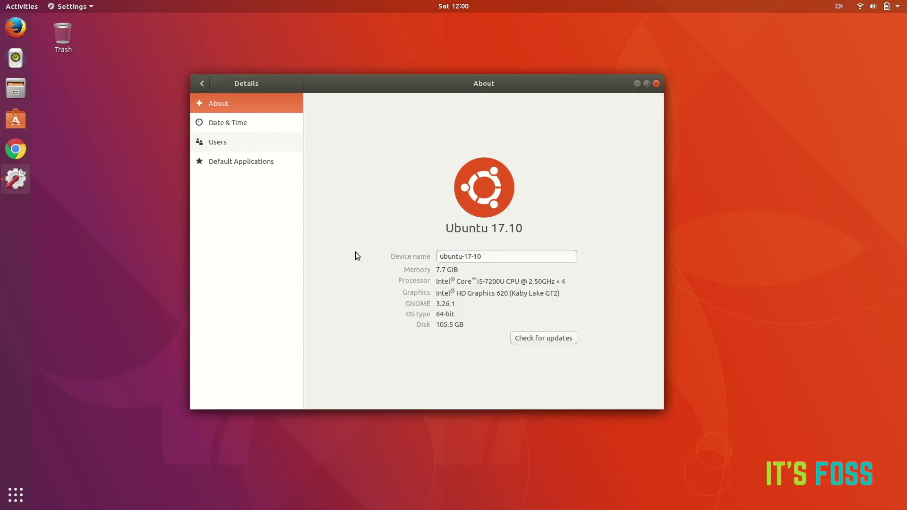
pyautogui.click(241, 125)
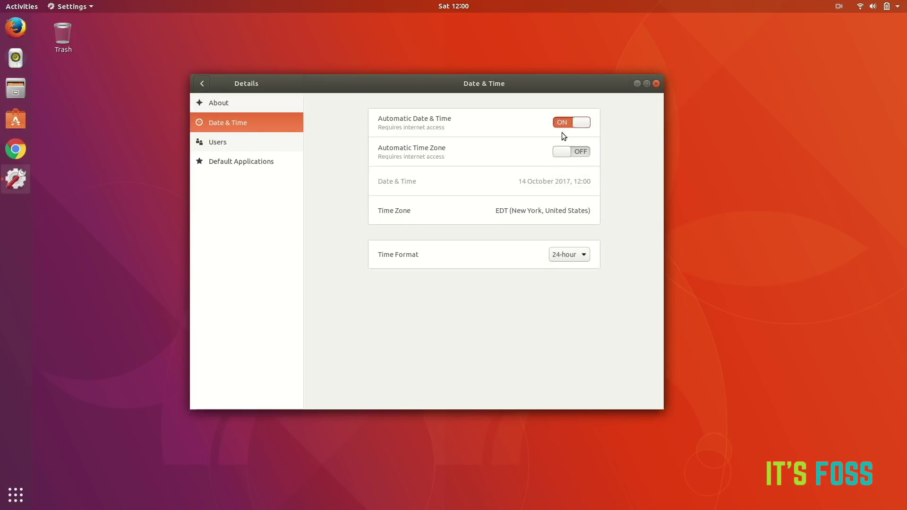
pyautogui.click(564, 151)
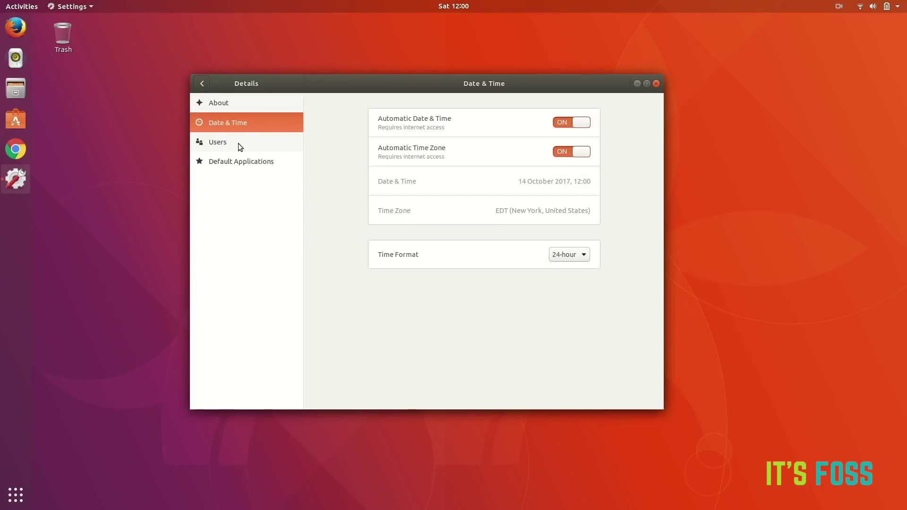
# Step: Set the user's profile picture to the penguin, view Default Applications, and go back
pyautogui.click(237, 143)
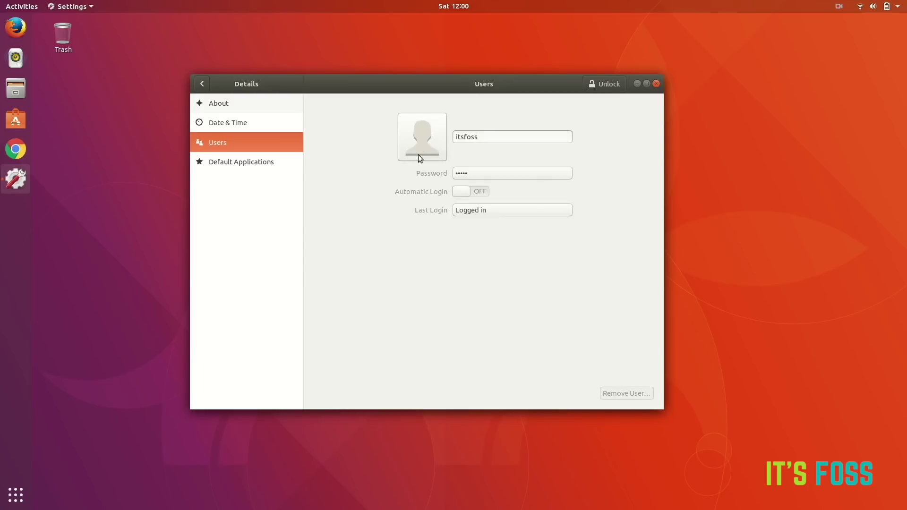
pyautogui.click(421, 140)
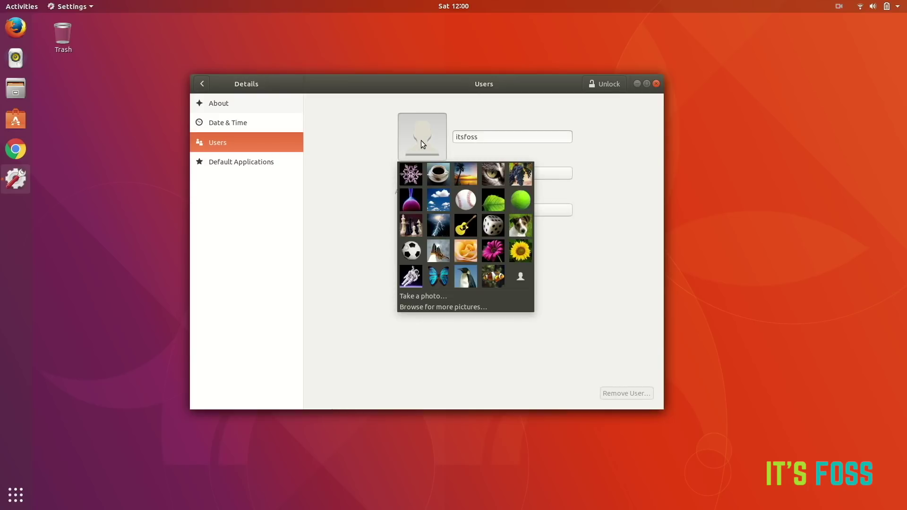
pyautogui.click(469, 279)
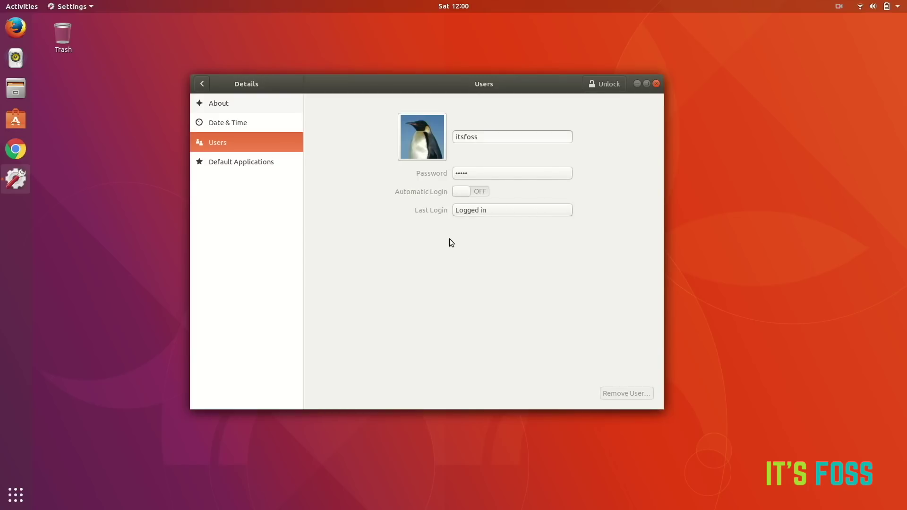
pyautogui.click(233, 163)
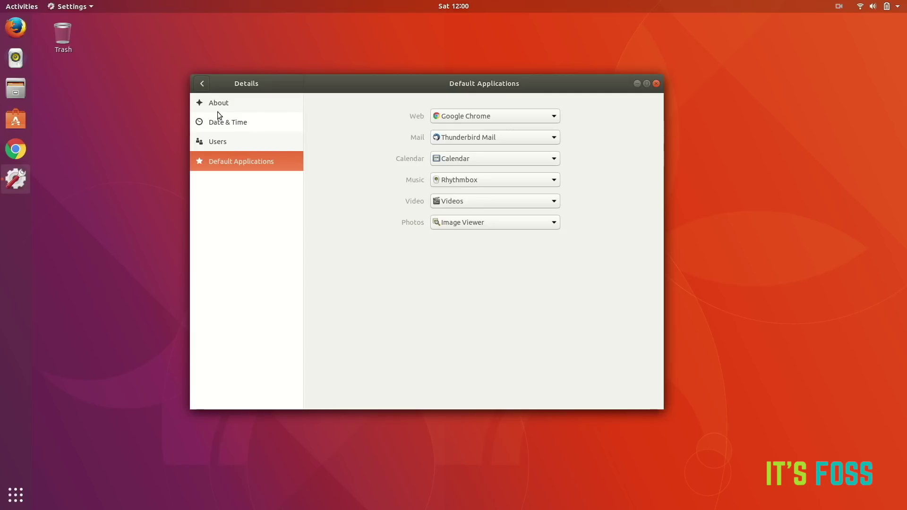
pyautogui.click(201, 84)
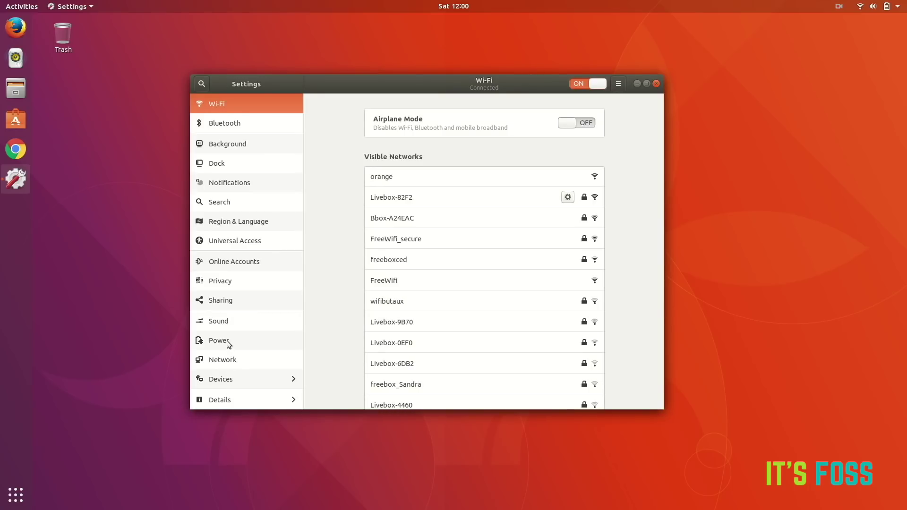
# Step: Switch Night Light on in Devices > Displays and return to the main settings list
pyautogui.click(228, 382)
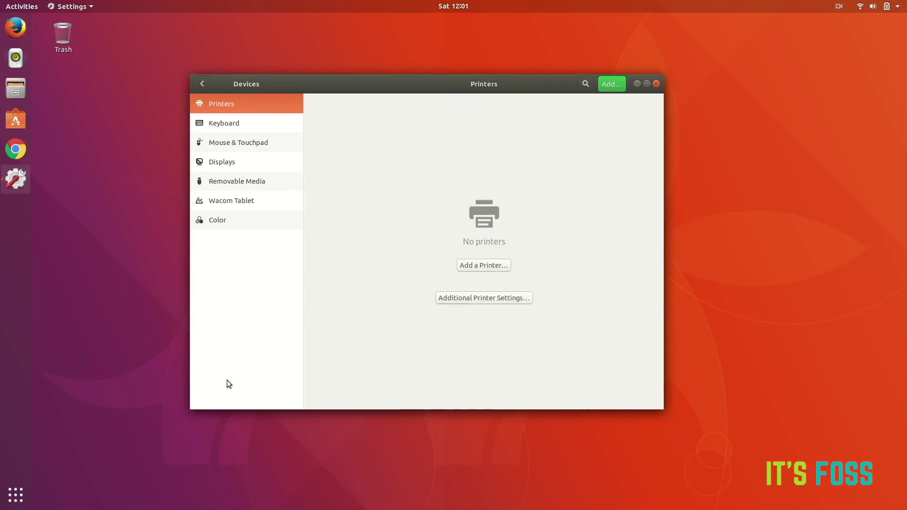
pyautogui.click(246, 162)
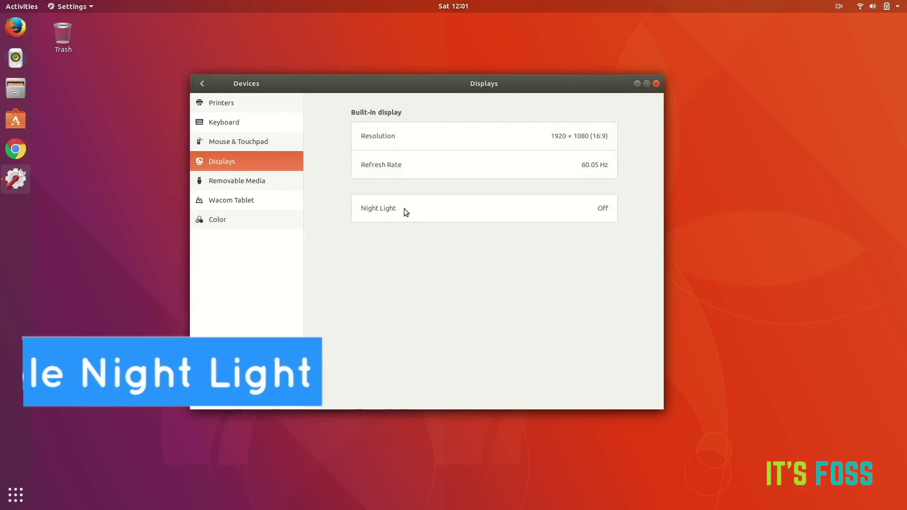
pyautogui.click(542, 214)
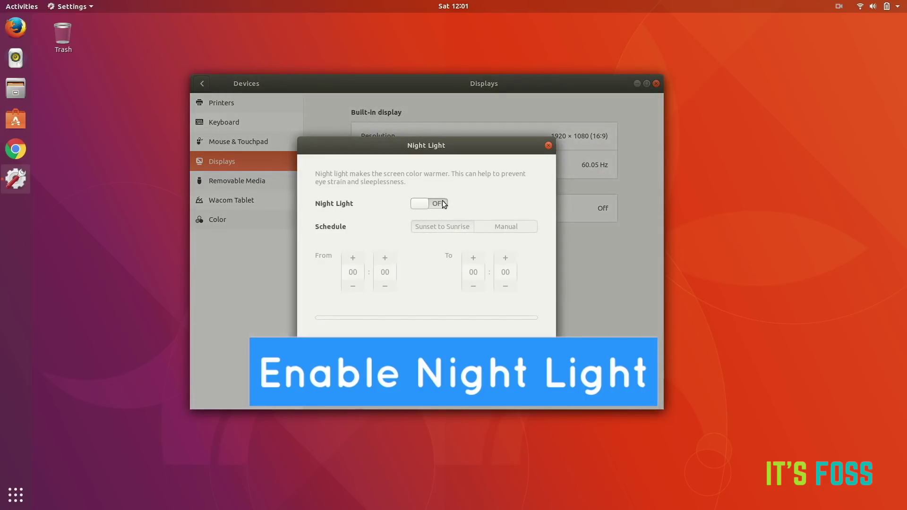
pyautogui.click(443, 204)
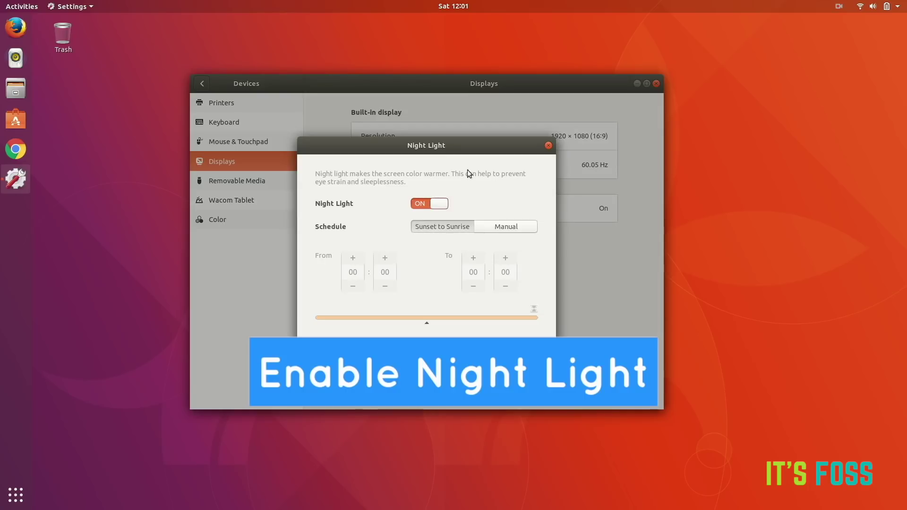
pyautogui.click(548, 146)
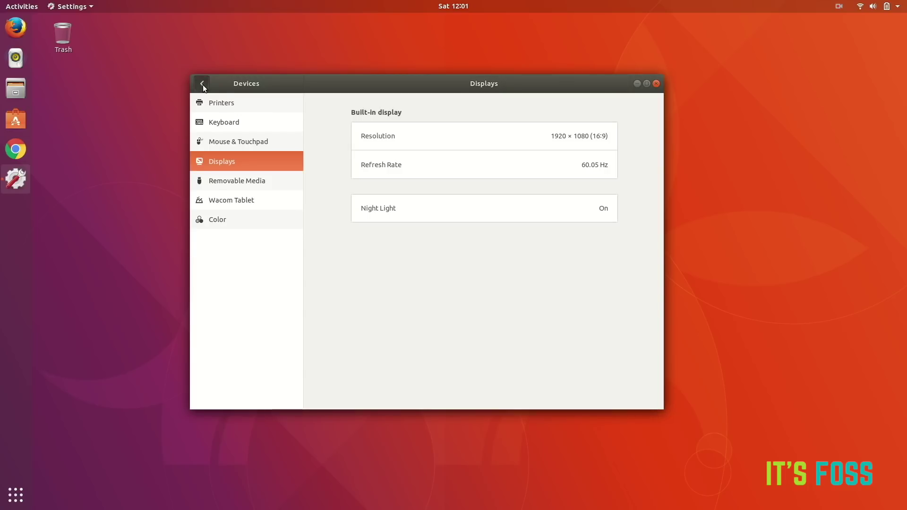
pyautogui.click(202, 84)
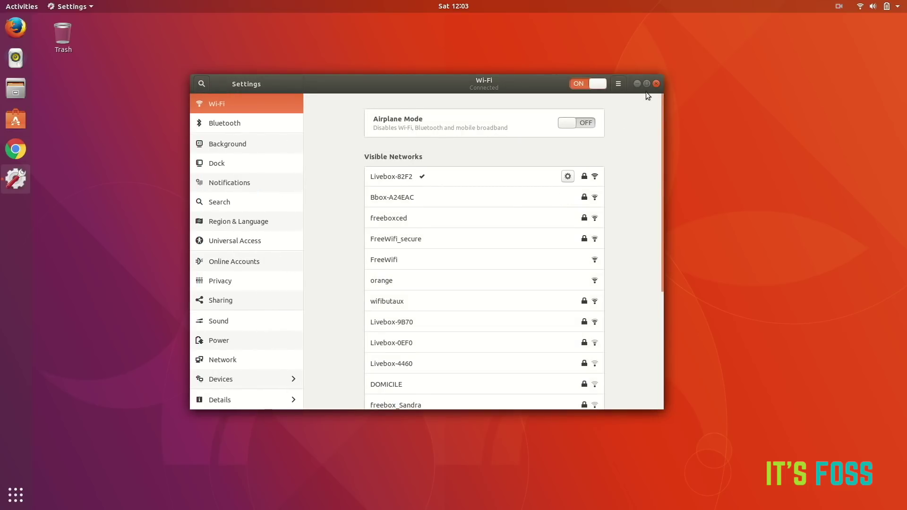
# Step: Close Settings and find GNOME Tweaks in Ubuntu Software by searching 'tweak'
pyautogui.click(655, 83)
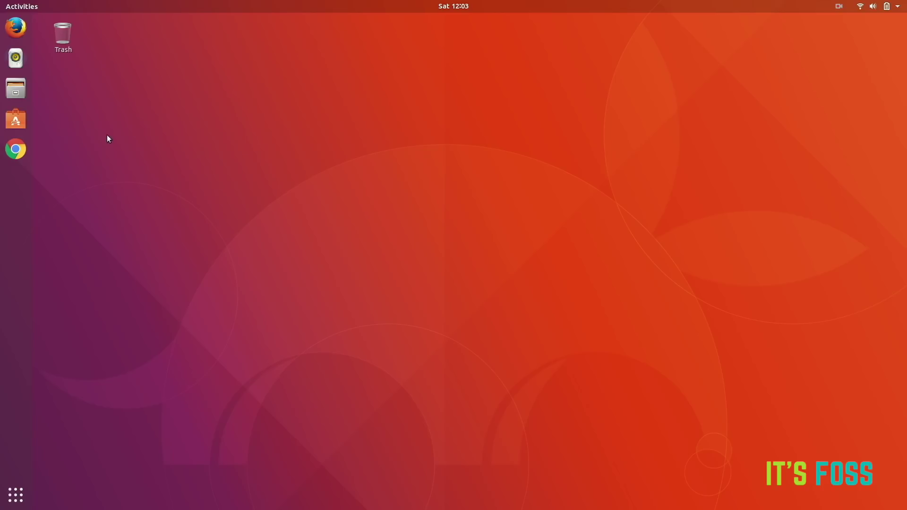
pyautogui.click(16, 120)
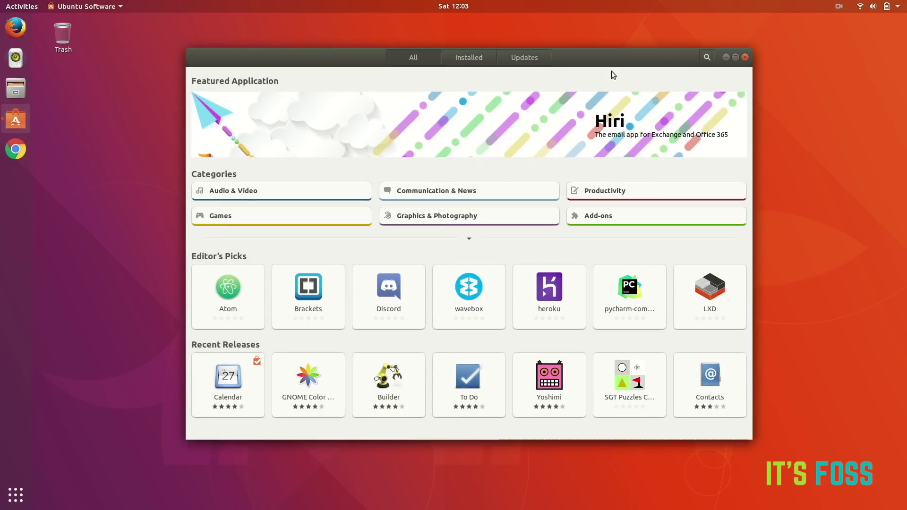
pyautogui.click(705, 58)
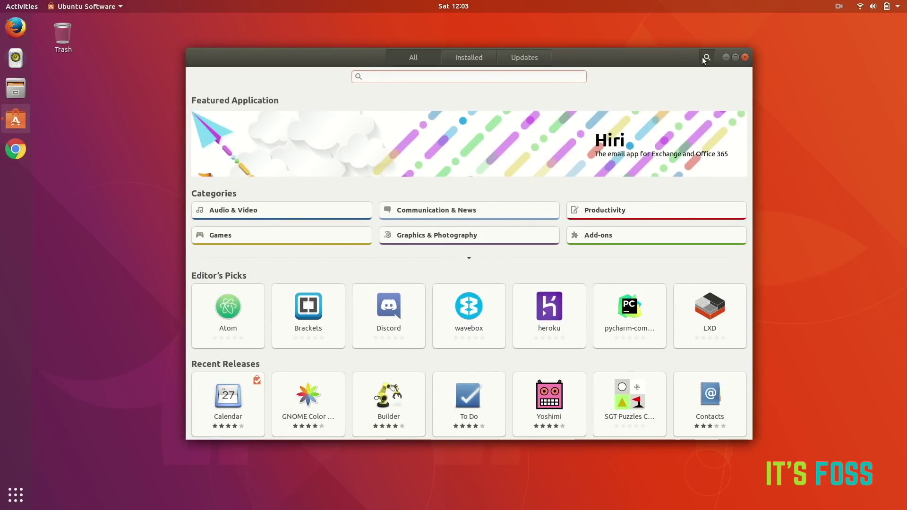
pyautogui.write('tweak')
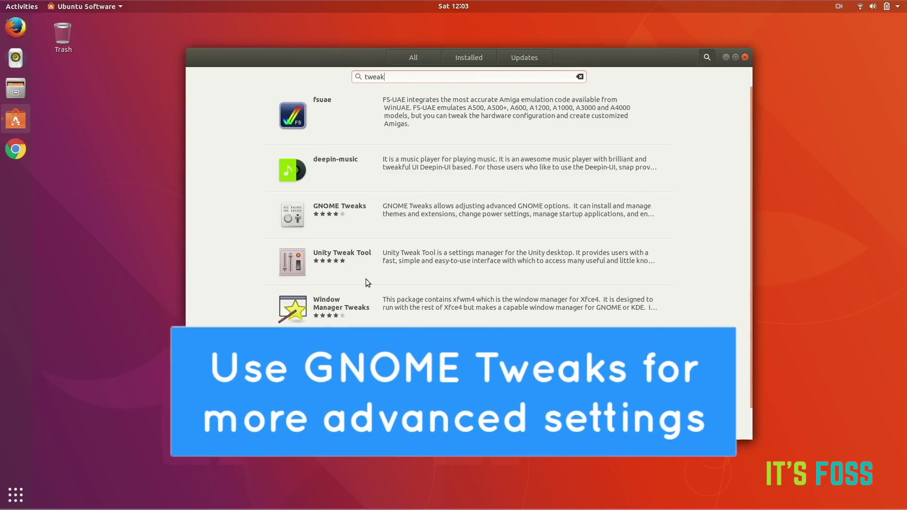
pyautogui.click(355, 206)
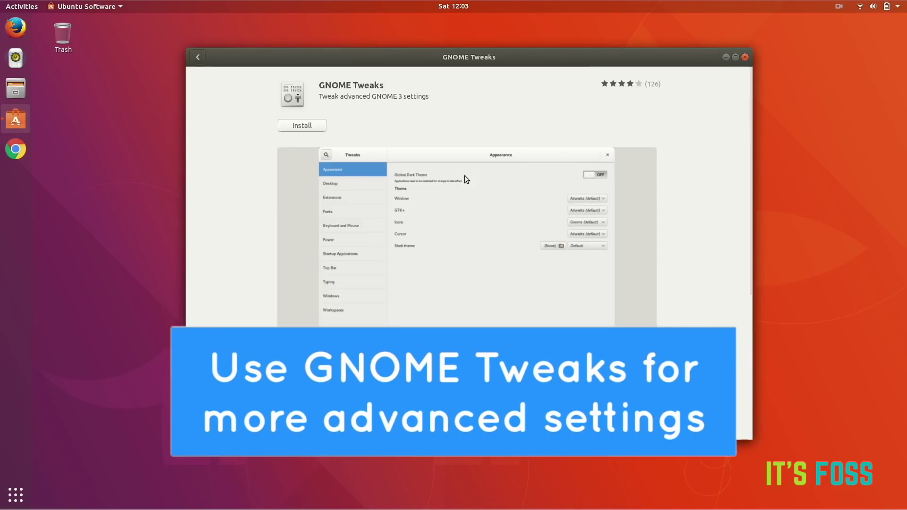
# Step: Install GNOME Tweaks, authorising with the account password, and launch it
pyautogui.click(306, 123)
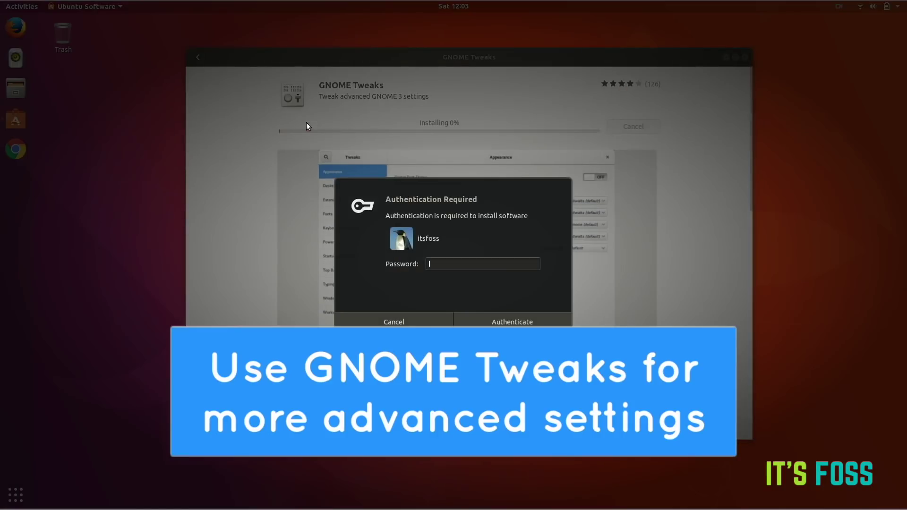
pyautogui.write('******')
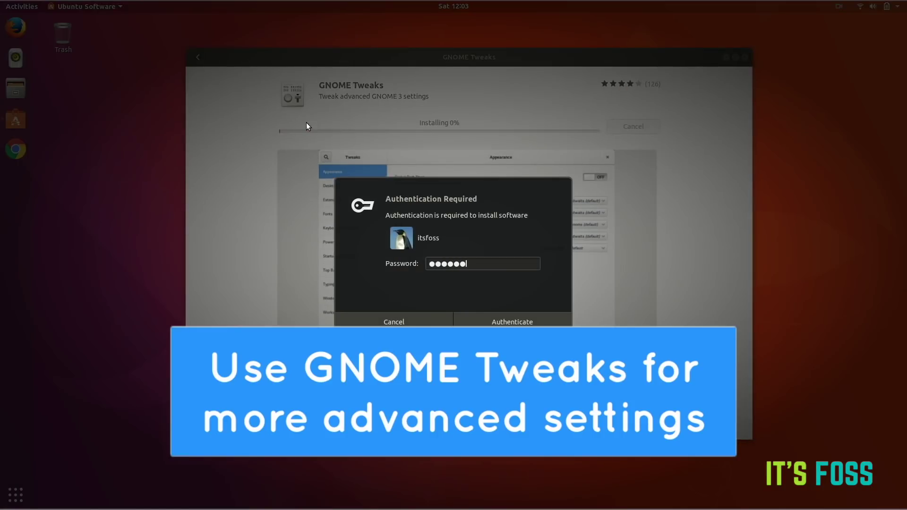
pyautogui.write('**')
pyautogui.press('Return')
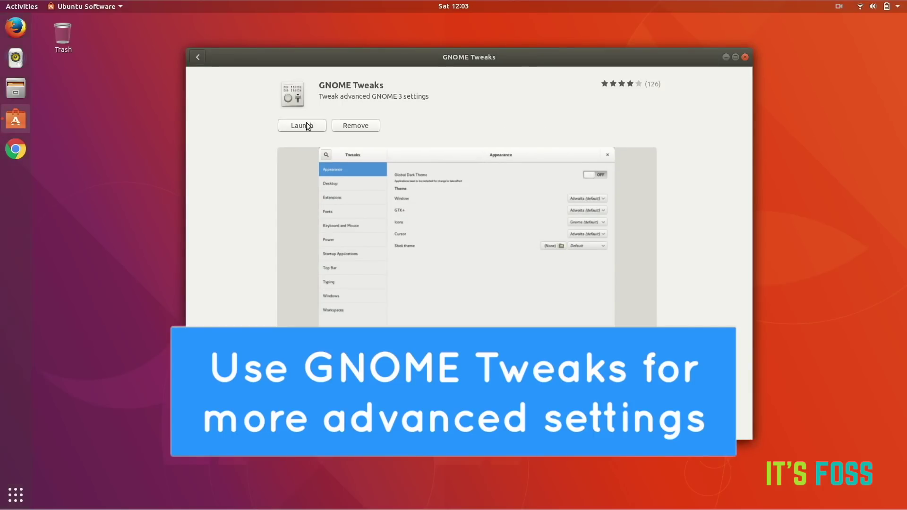
pyautogui.click(307, 126)
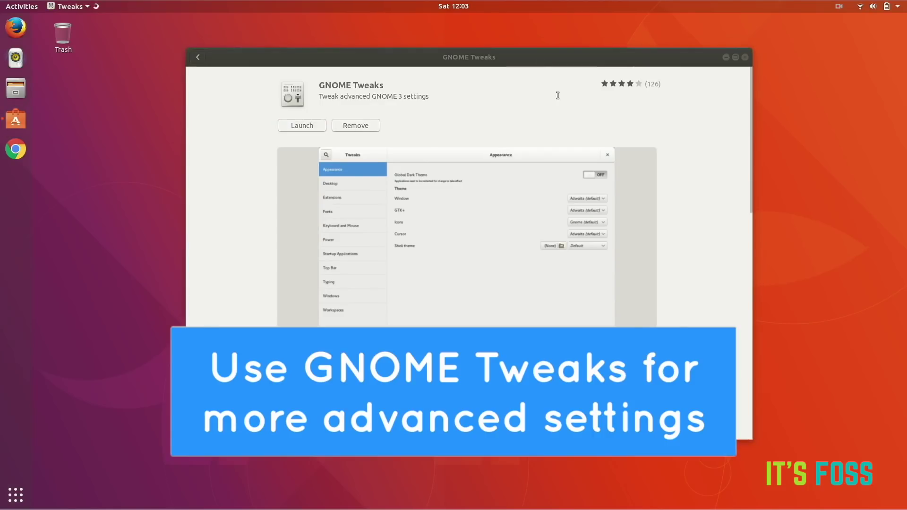
# Step: In the Tweaks Desktop panel, toggle desktop icons and show the Home folder icon
pyautogui.click(726, 57)
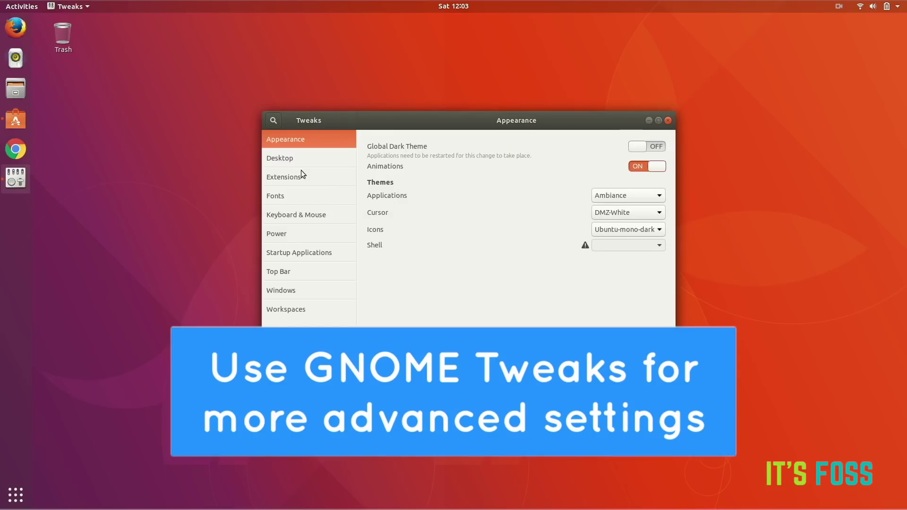
pyautogui.click(293, 160)
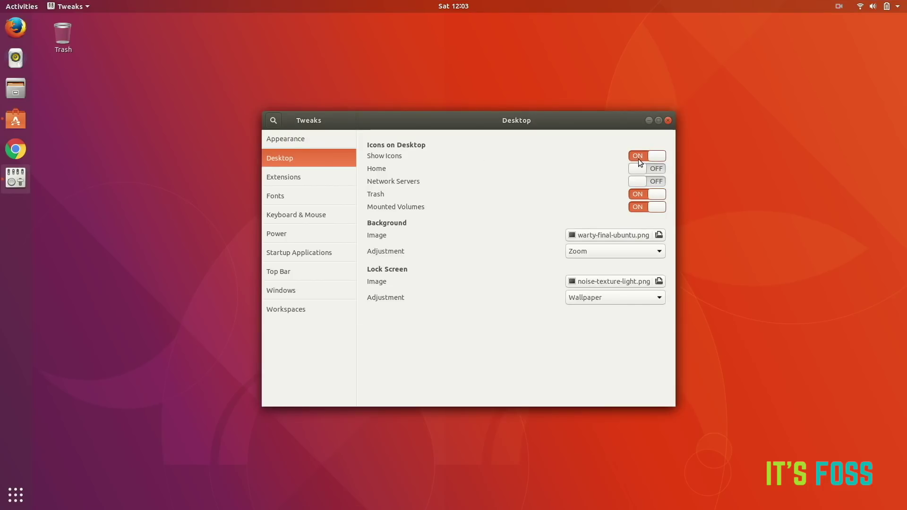
pyautogui.click(639, 158)
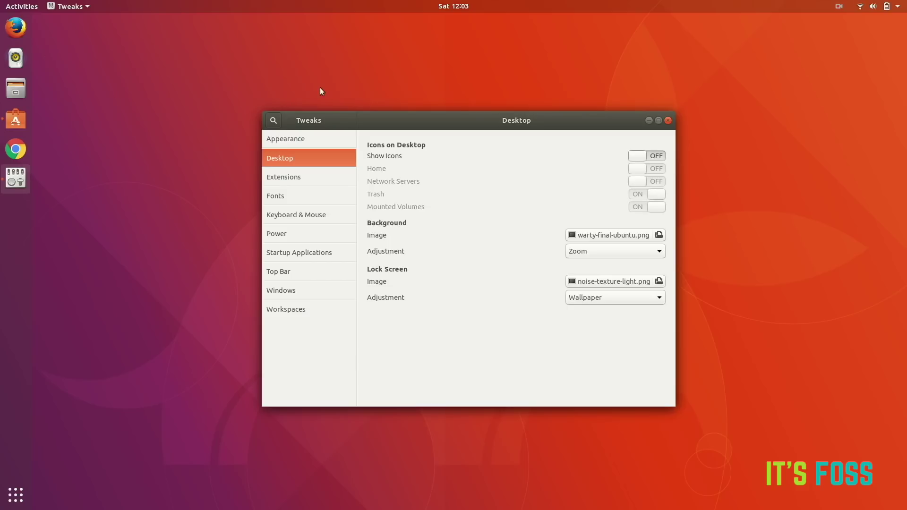
pyautogui.click(654, 156)
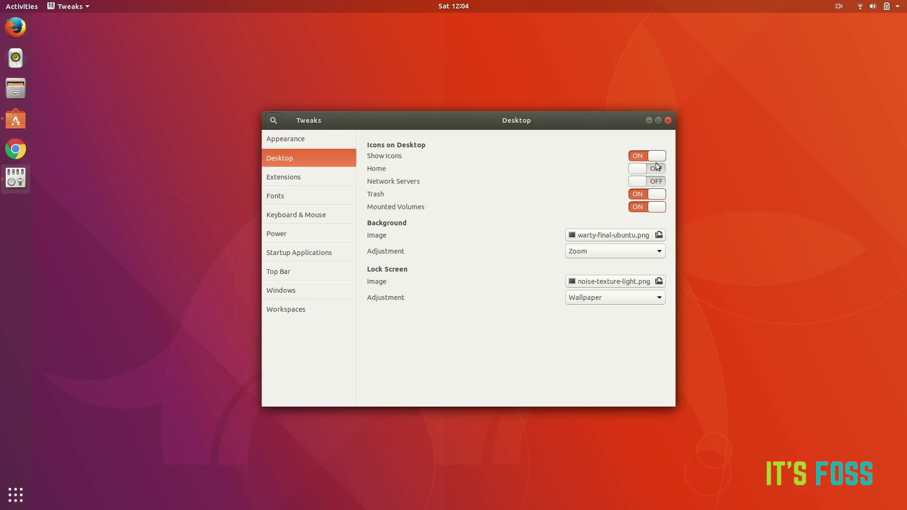
pyautogui.click(660, 169)
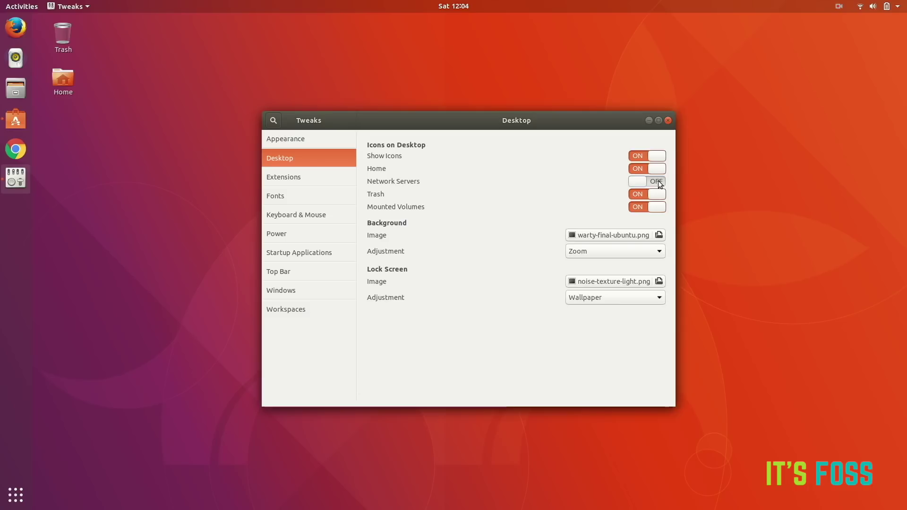
pyautogui.click(660, 183)
pyautogui.click(639, 182)
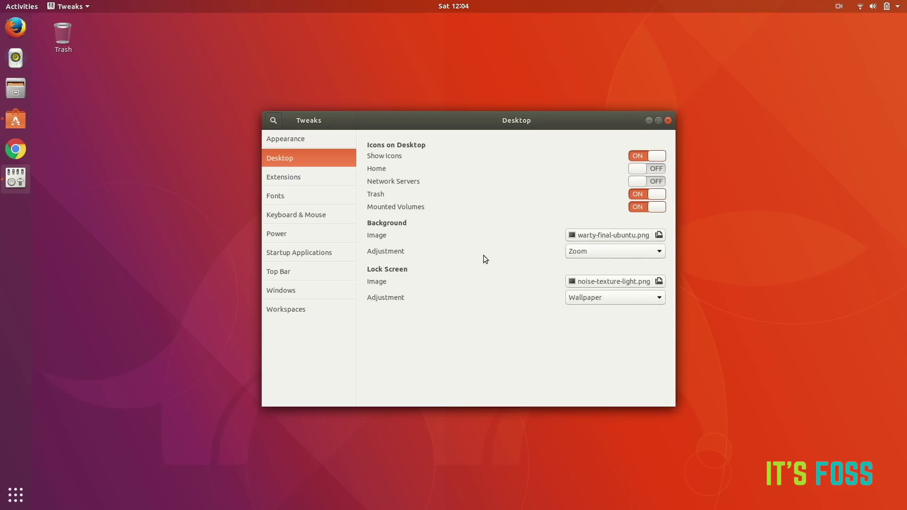
# Step: Browse Extensions, Fonts, Keyboard & Mouse, Power and Startup Applications, and show battery percentage in Top Bar
pyautogui.click(293, 177)
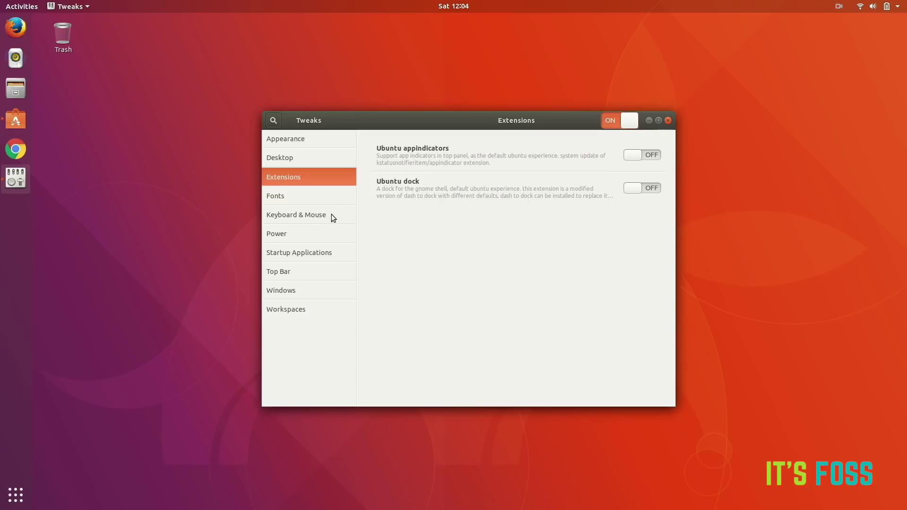
pyautogui.click(297, 201)
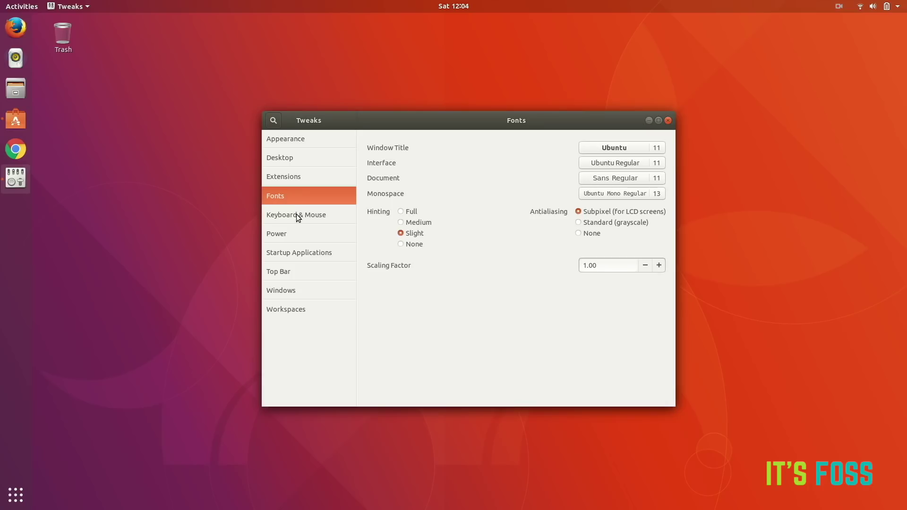
pyautogui.click(297, 217)
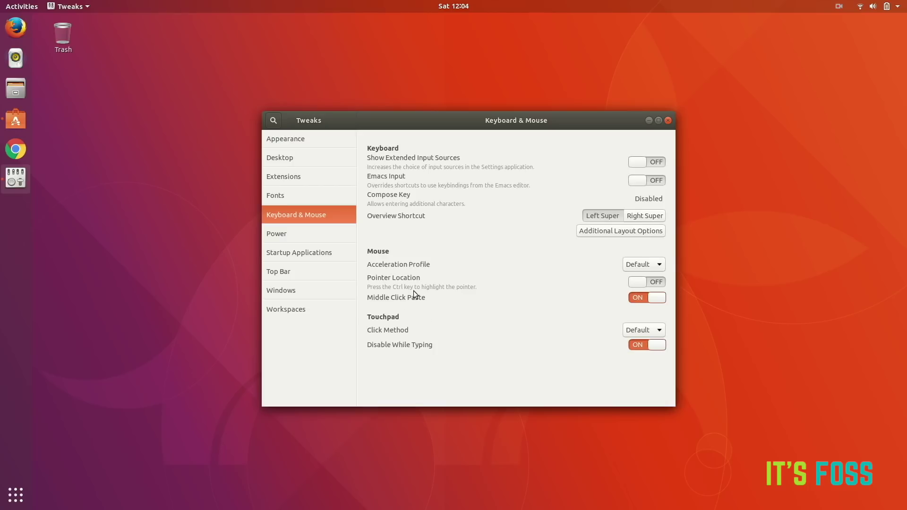
pyautogui.click(322, 238)
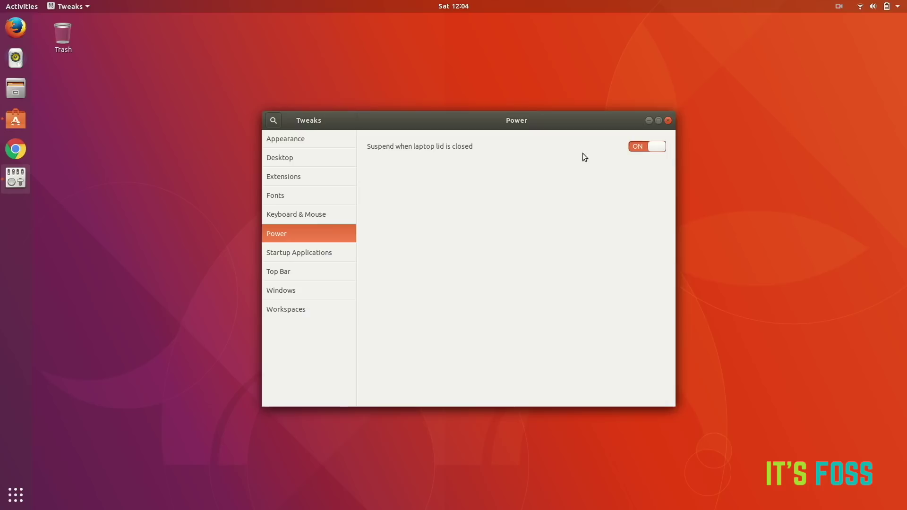
pyautogui.click(314, 253)
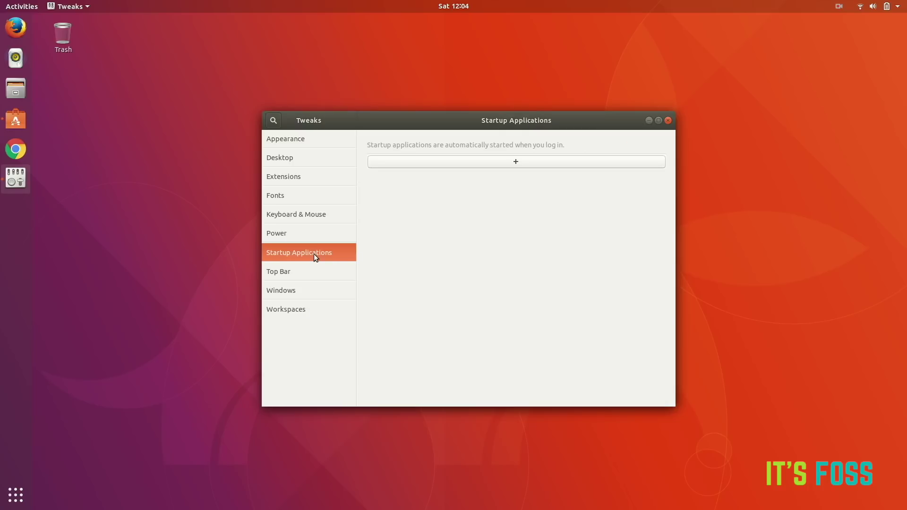
pyautogui.click(290, 270)
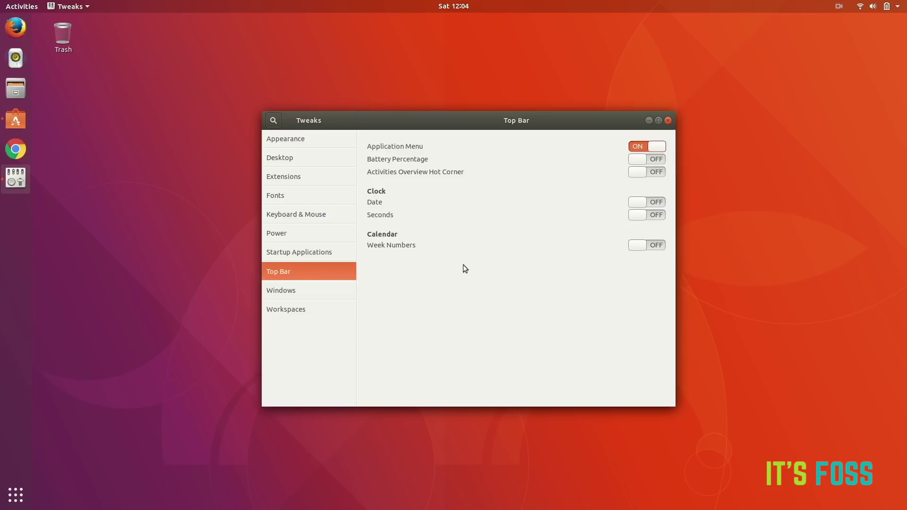
pyautogui.click(660, 160)
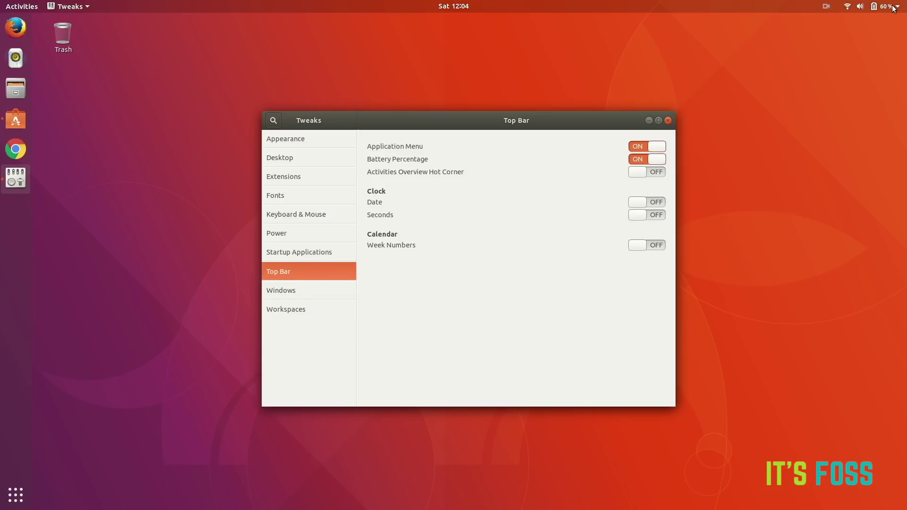
# Step: Review the Windows panel options and open the Workspaces settings
pyautogui.click(301, 292)
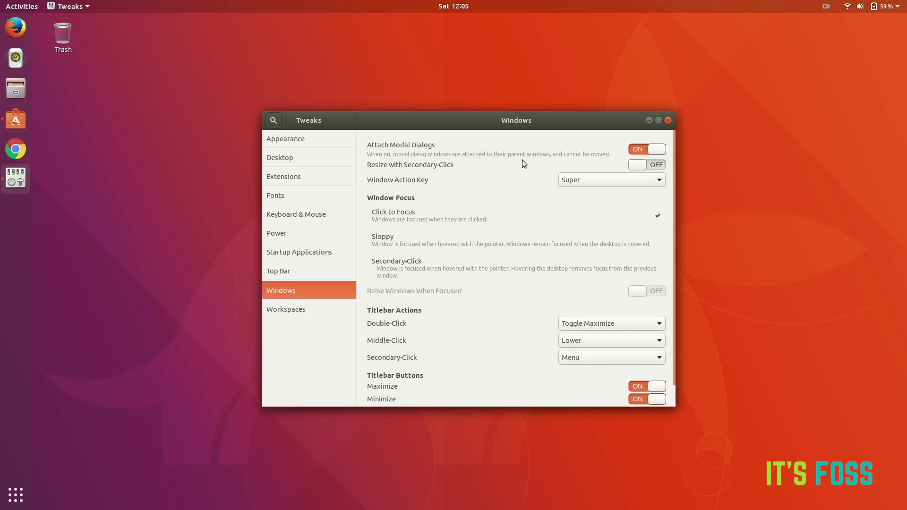
pyautogui.scroll(-1, 532, 322)
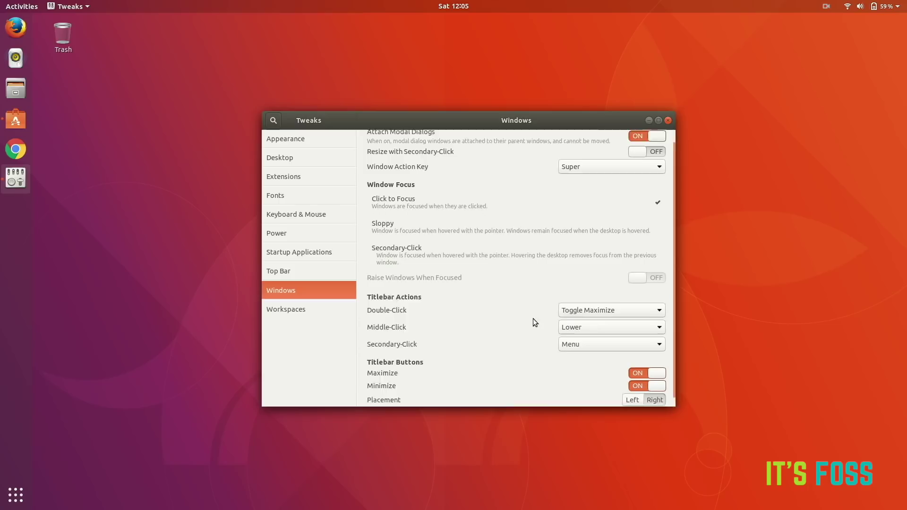
pyautogui.scroll(1, 533, 319)
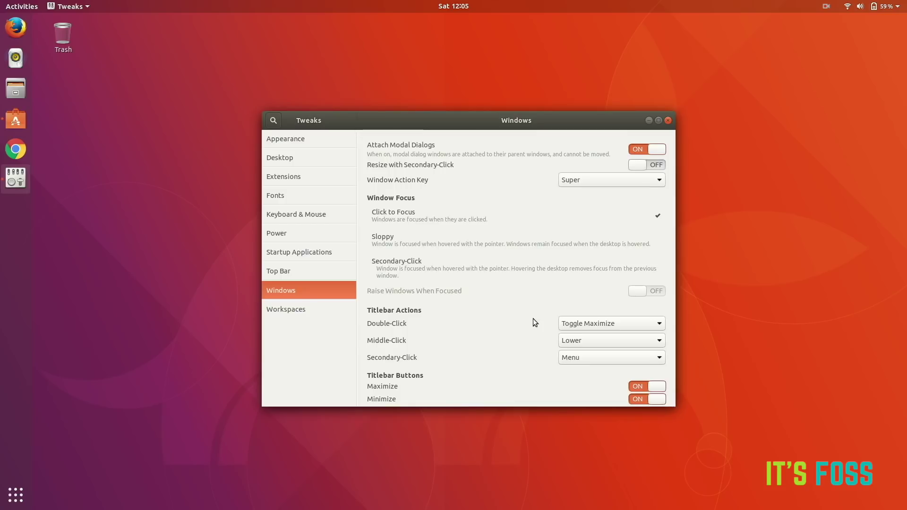
pyautogui.click(288, 309)
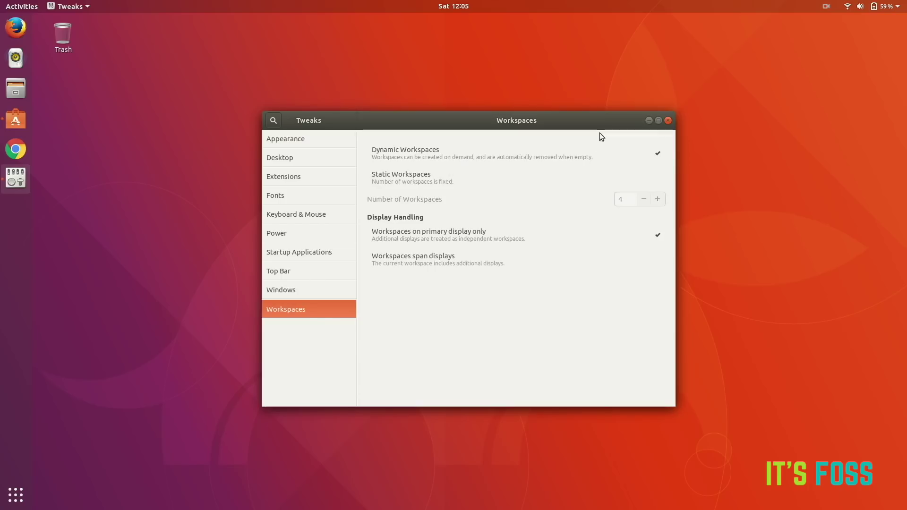
pyautogui.click(668, 121)
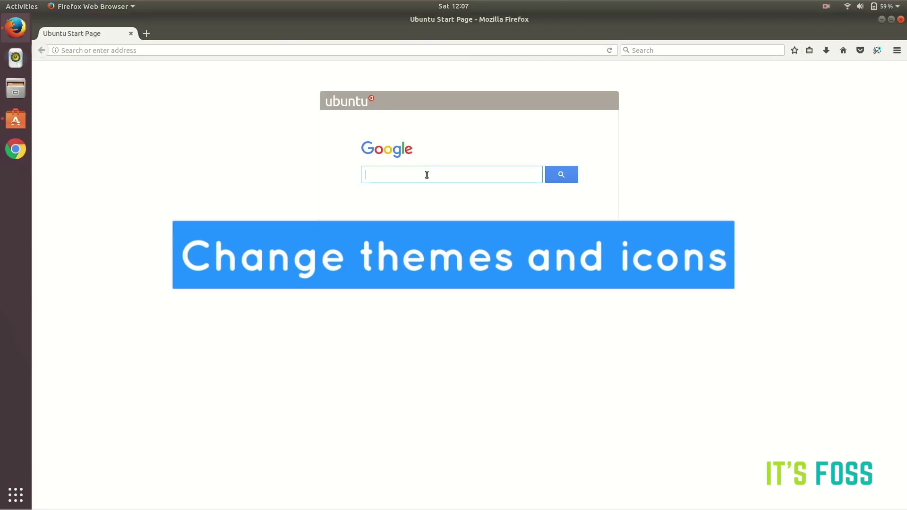
# Step: Search Google for 'pop os them' and open the system76 pop-gtk-theme GitHub result
pyautogui.write('pop os')
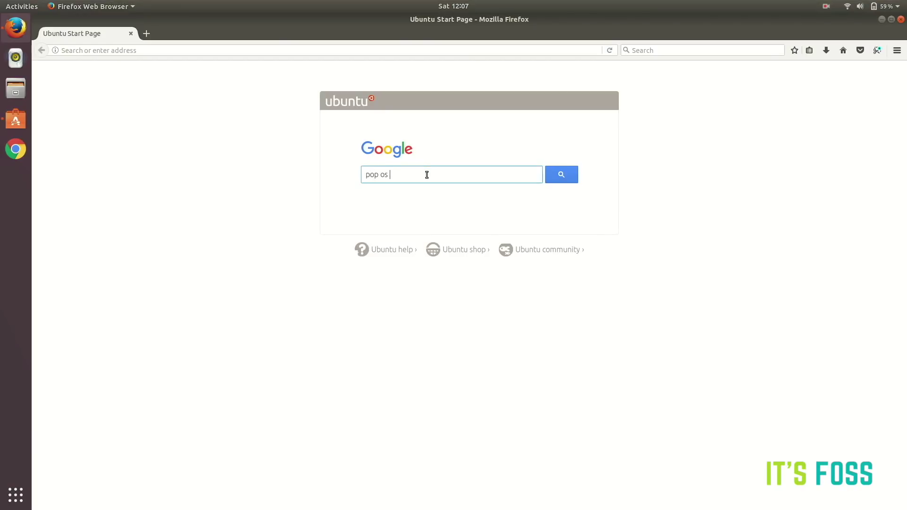
pyautogui.write(' theme')
pyautogui.press('Return')
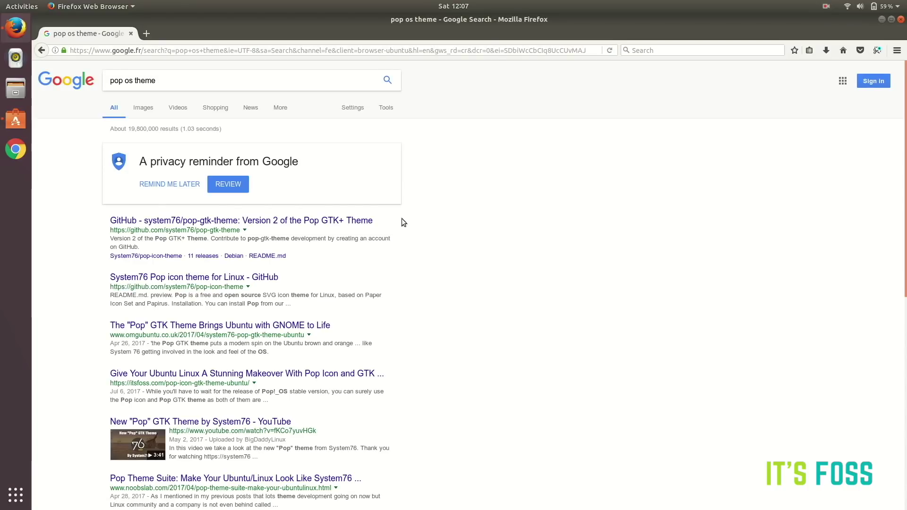
pyautogui.click(252, 221)
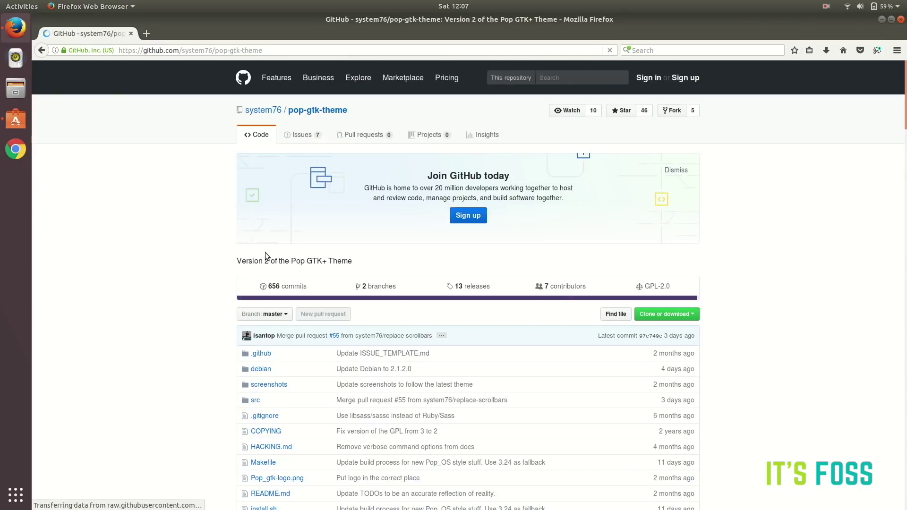
# Step: Scroll to Installation and select the sudo add-apt-repository ppa:system76/pop line
pyautogui.scroll(-10, 186, 308)
pyautogui.scroll(-20, 186, 308)
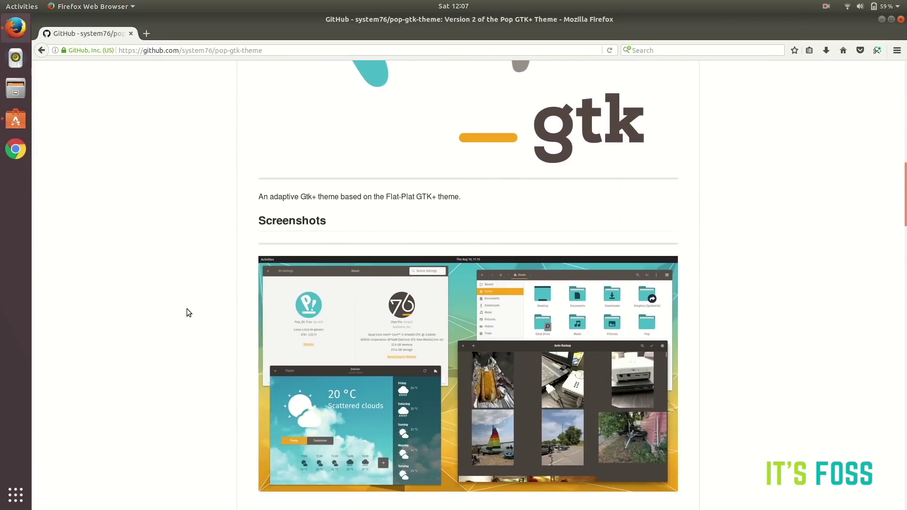
pyautogui.scroll(-5, 187, 310)
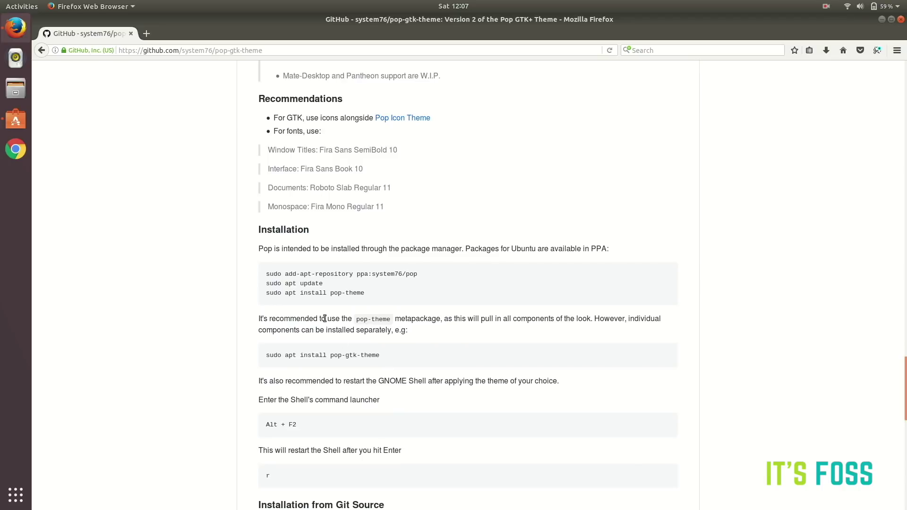
pyautogui.moveTo(267, 273); pyautogui.dragTo(435, 273)
pyautogui.press('super+c')
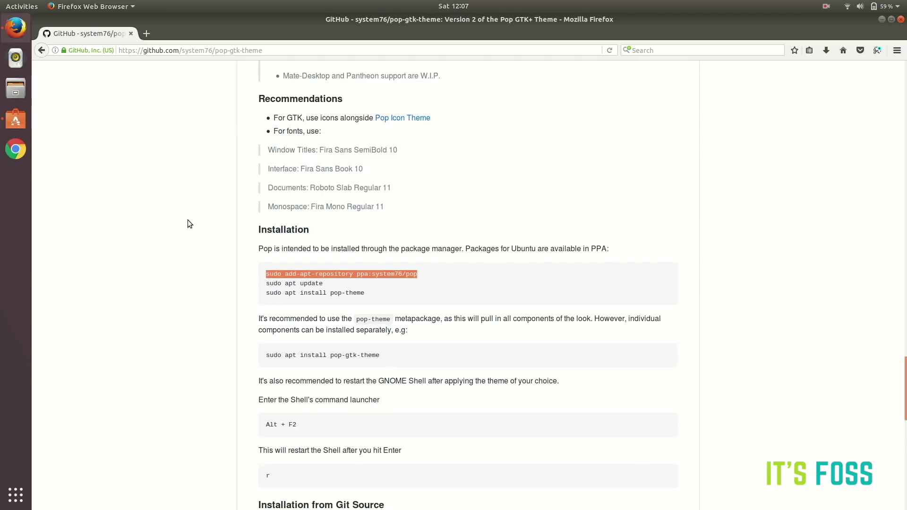
pyautogui.press('super')
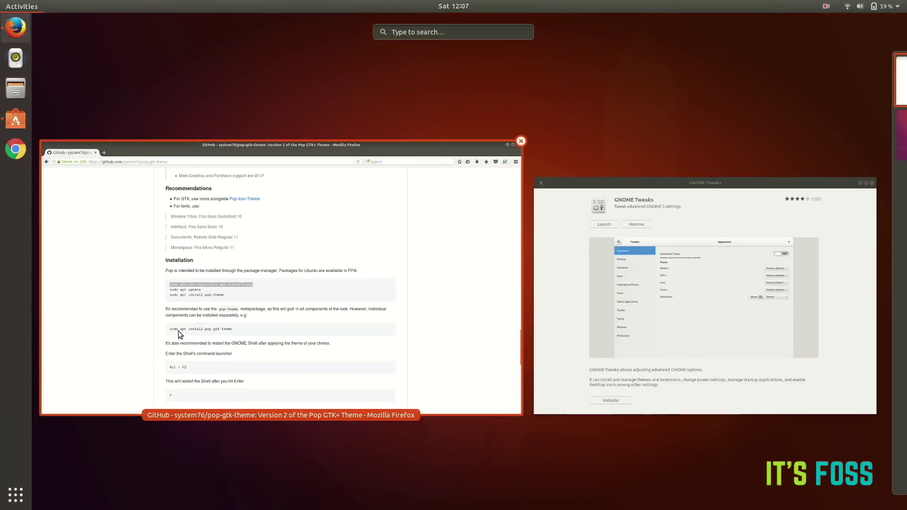
# Step: In a new Terminal, paste and run the add-apt-repository ppa:system76/pop command, confirming it
pyautogui.write('ter')
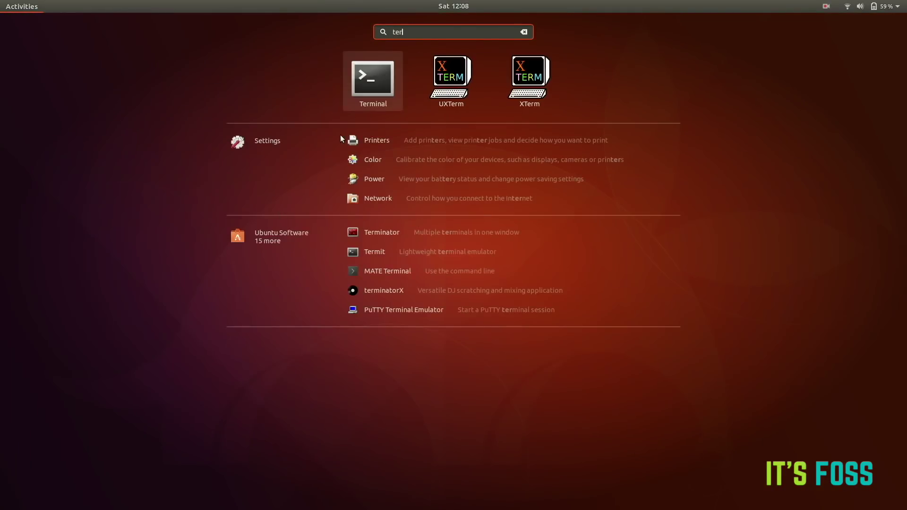
pyautogui.click(373, 86)
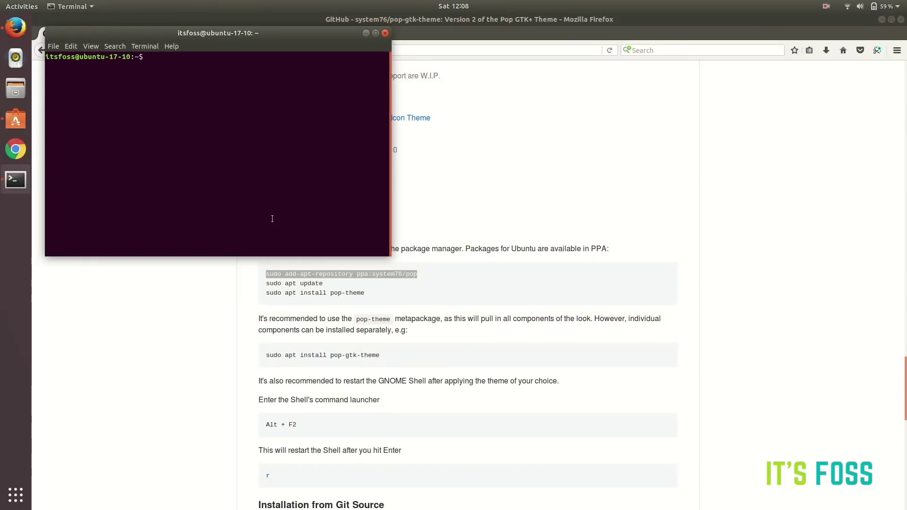
pyautogui.rightClick(221, 93)
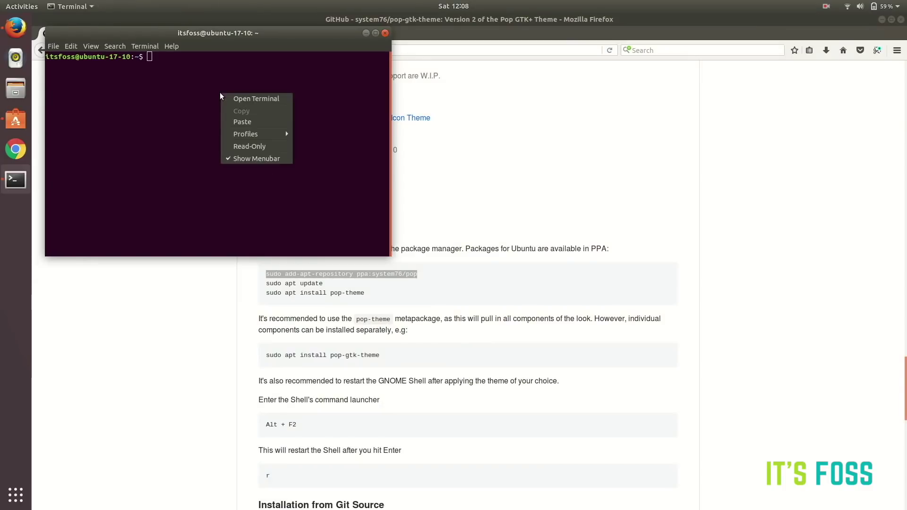
pyautogui.click(248, 122)
pyautogui.press('Return')
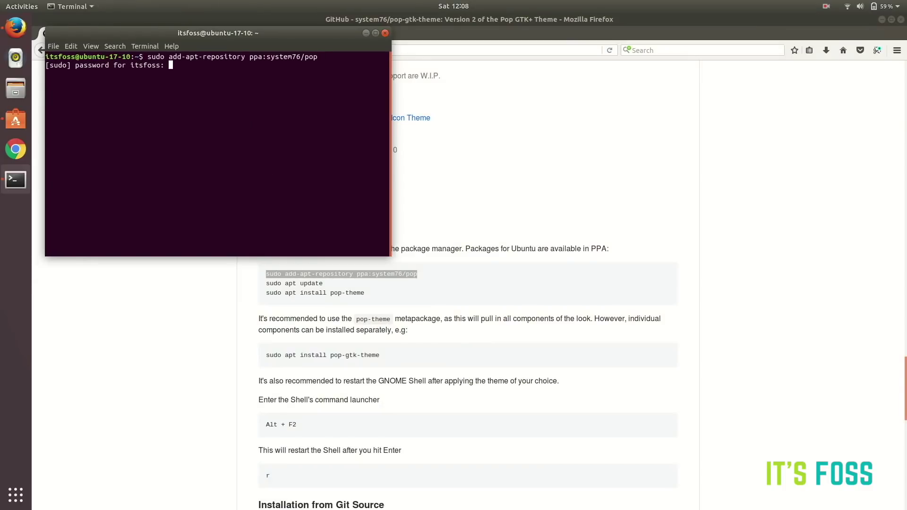
pyautogui.press('Return')
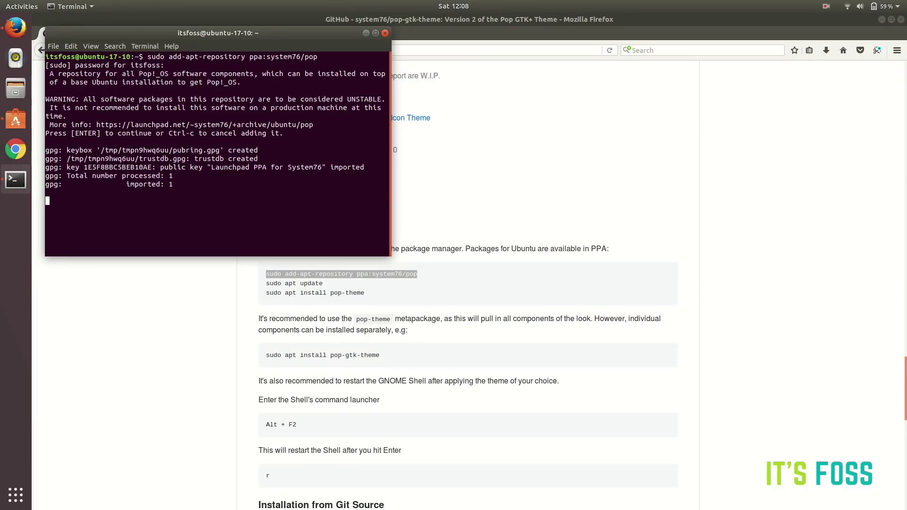
pyautogui.press('Return')
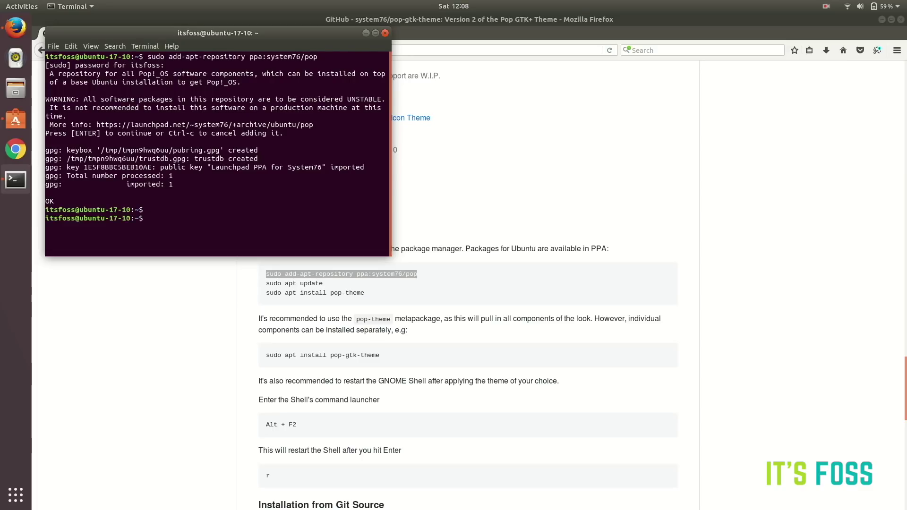
# Step: Refresh package lists with sudo apt update and centre the Terminal window
pyautogui.write('sudo apt update')
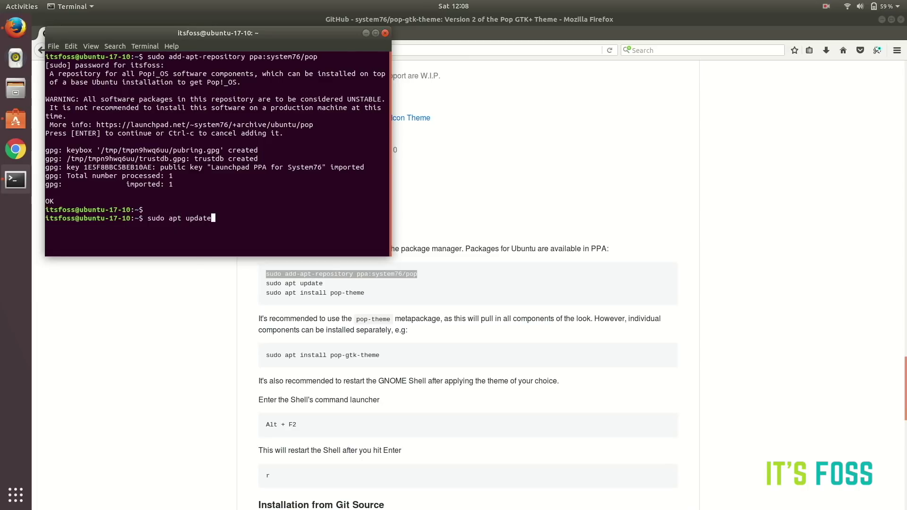
pyautogui.press('Return')
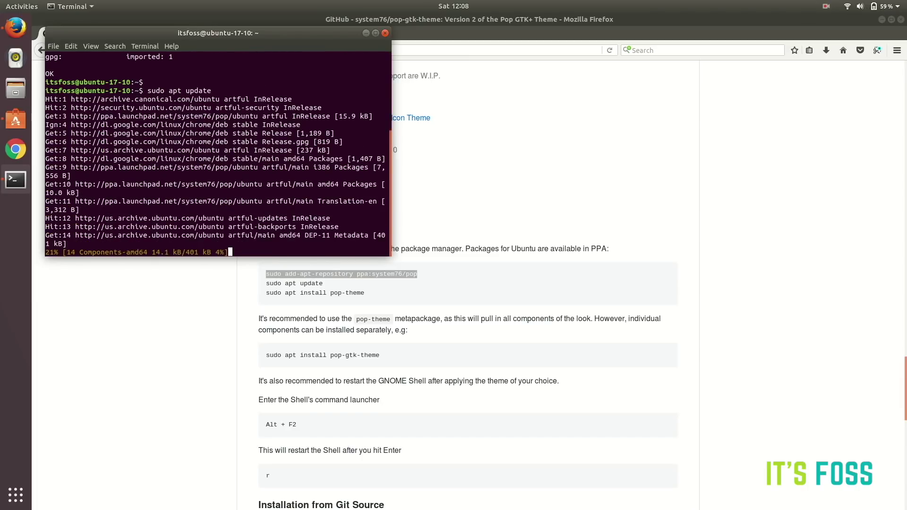
pyautogui.click(882, 20)
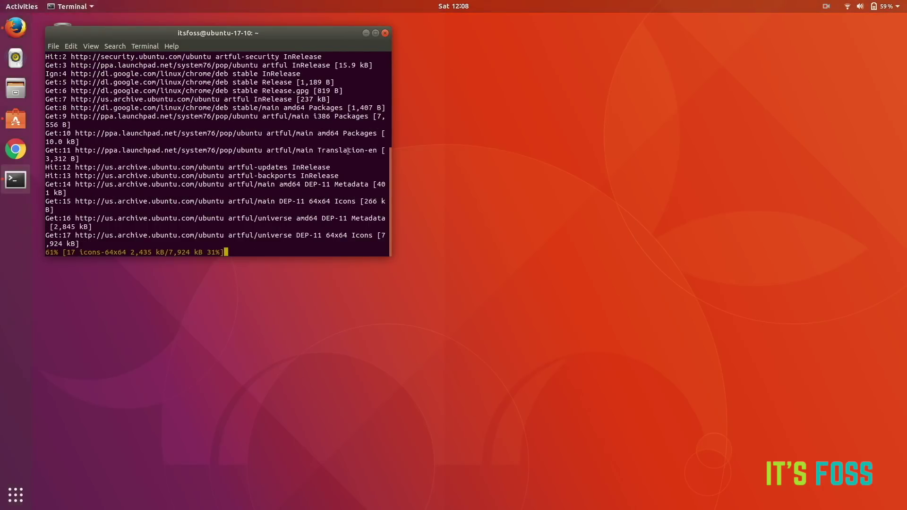
pyautogui.moveTo(322, 36); pyautogui.dragTo(483, 86)
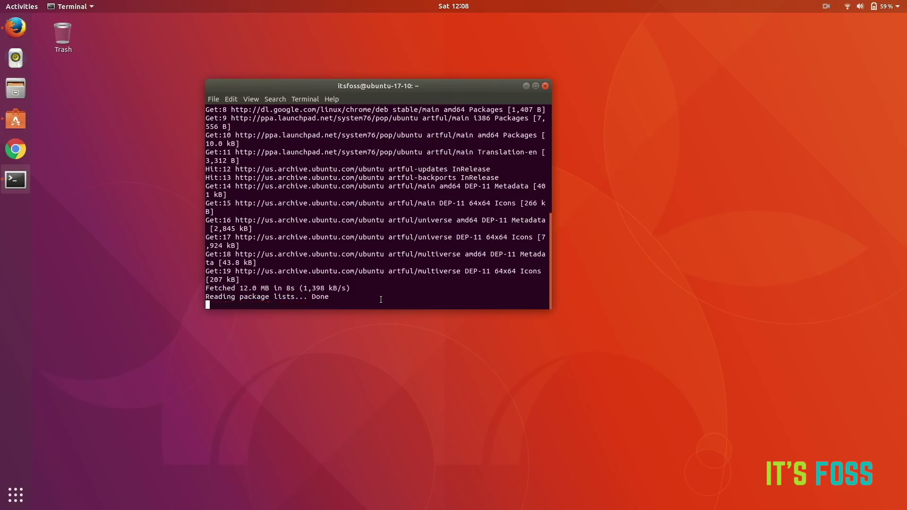
# Step: Install the Pop theme with sudo apt install pop-theme, accepting the listed packages
pyautogui.write('sudo apt ')
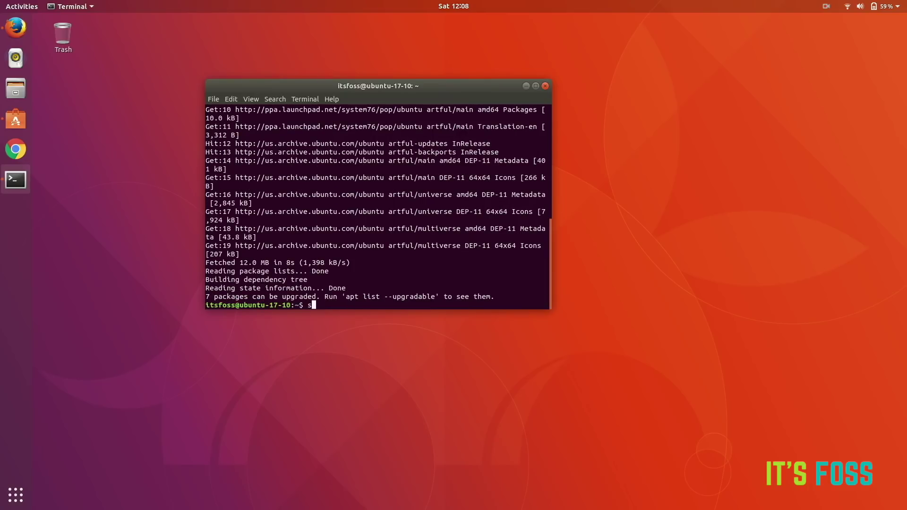
pyautogui.write('install pop-theme')
pyautogui.press('Return')
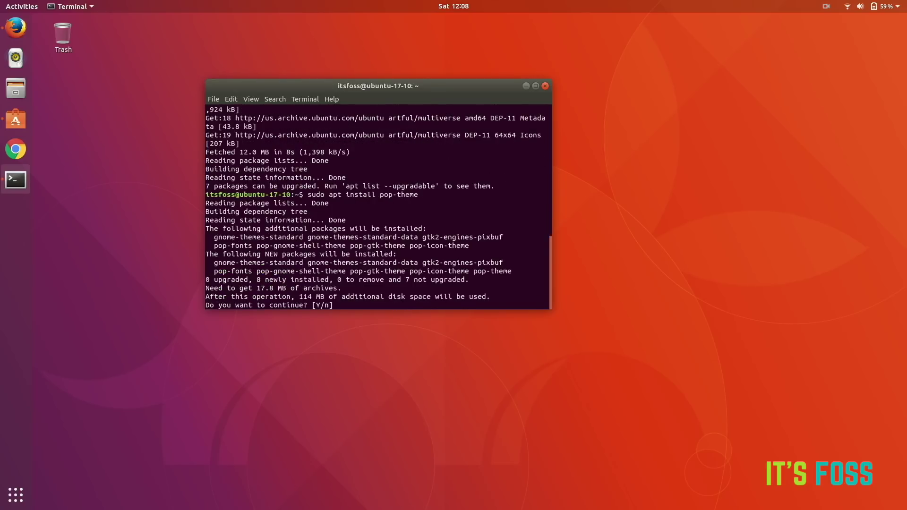
pyautogui.press('Return')
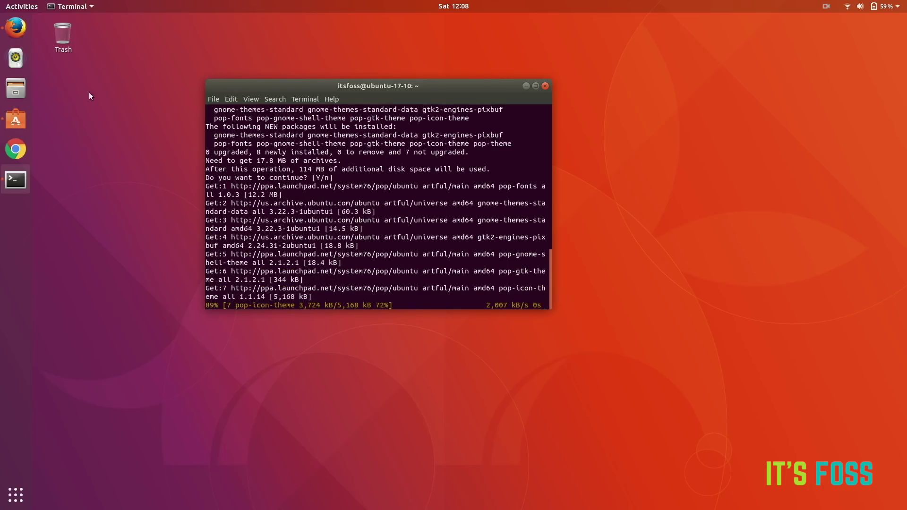
pyautogui.click(15, 27)
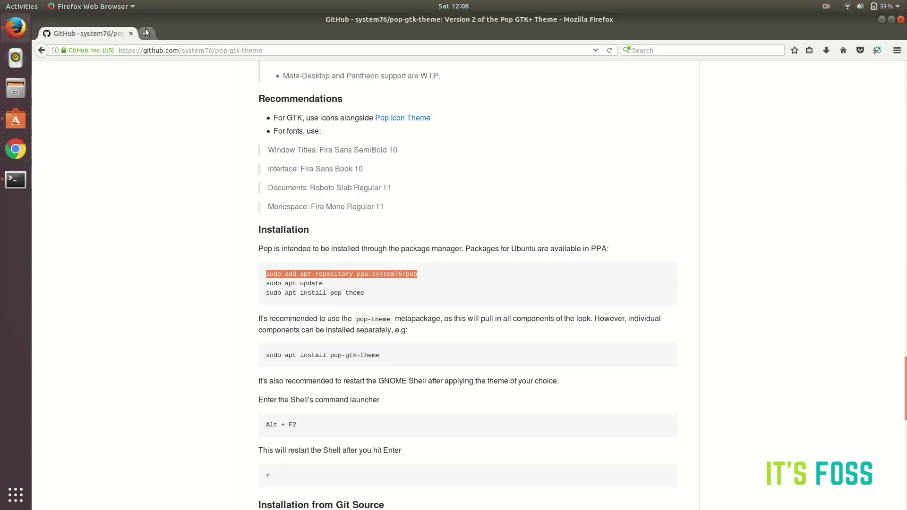
# Step: Find gnome-look.org via a Google search and open the Ant Themes page from GTK3 Themes
pyautogui.click(146, 32)
pyautogui.write('gnome')
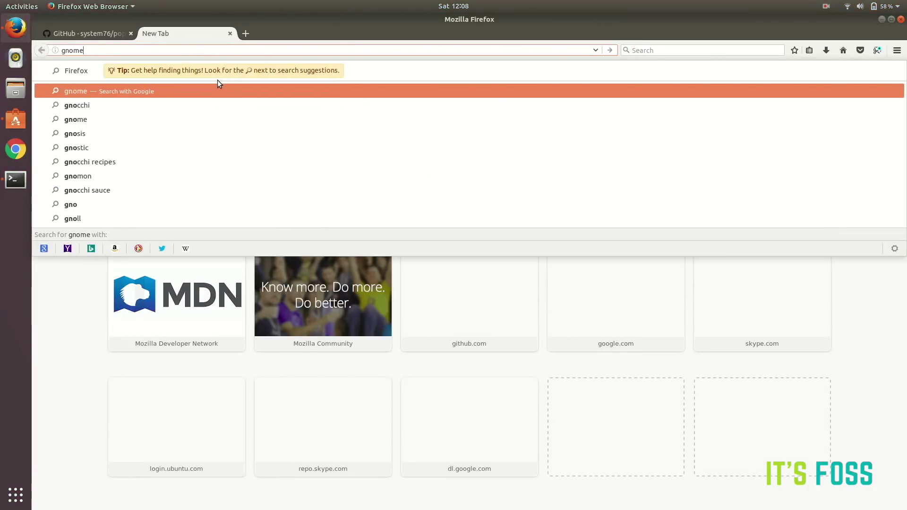
pyautogui.write(' look')
pyautogui.press('Return')
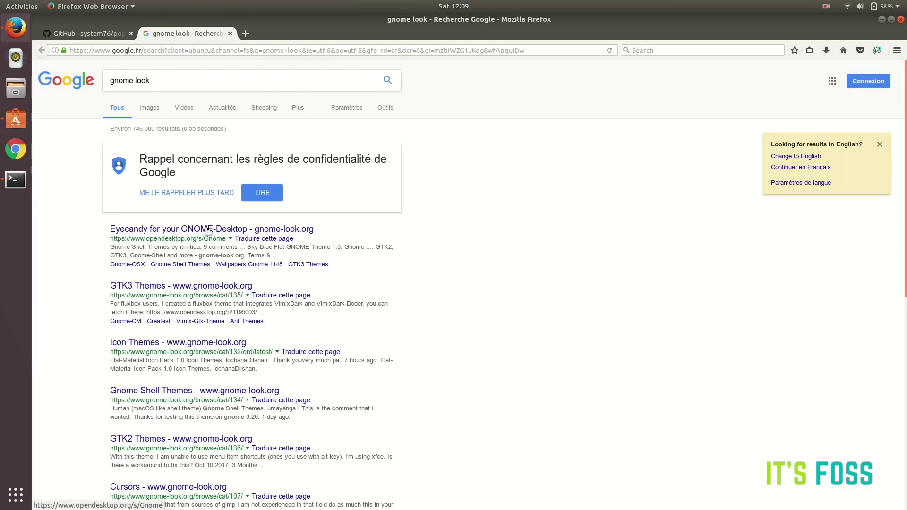
pyautogui.click(208, 230)
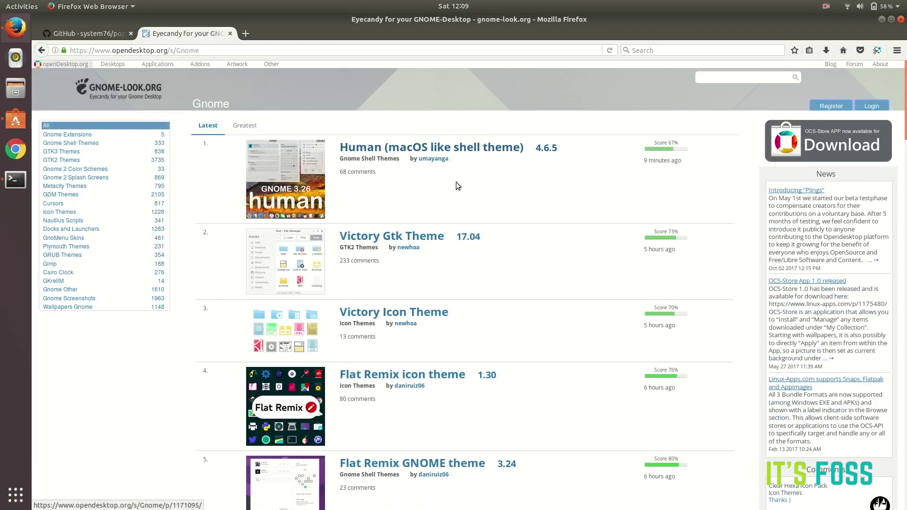
pyautogui.click(65, 154)
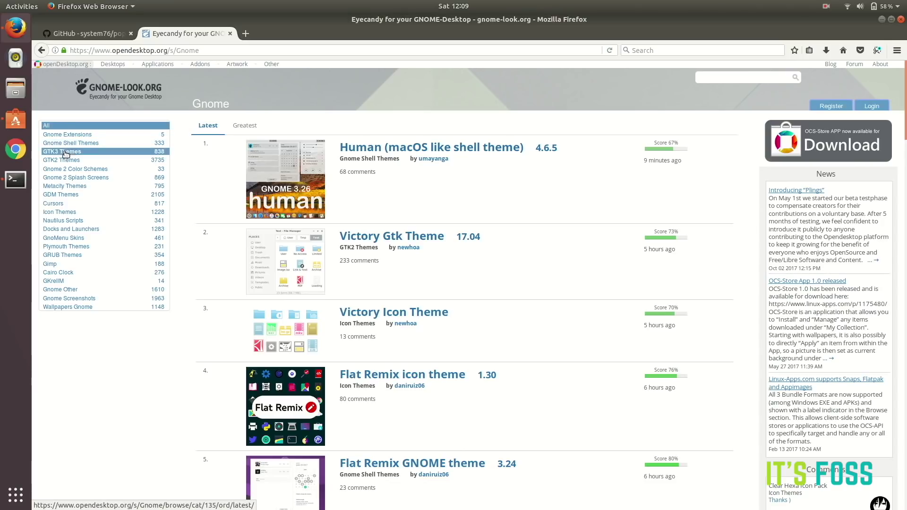
pyautogui.click(65, 154)
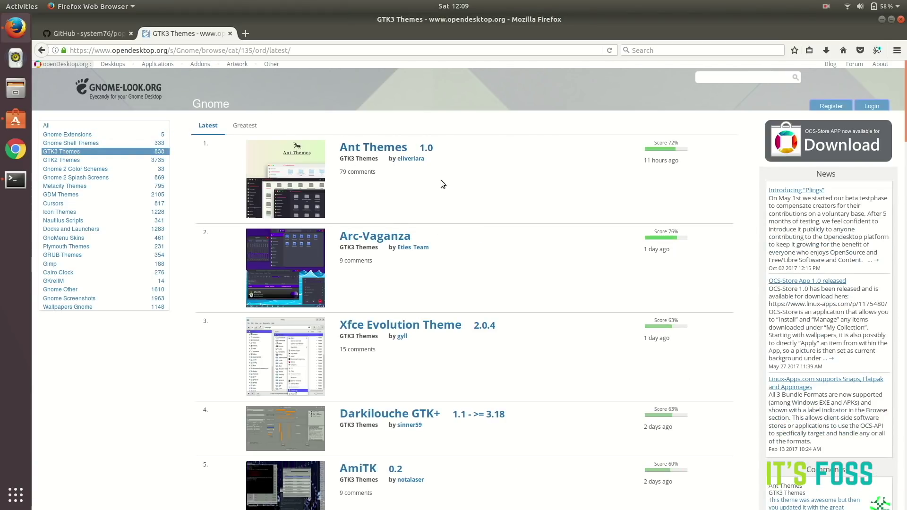
pyautogui.scroll(-10, 424, 308)
pyautogui.scroll(10, 424, 308)
pyautogui.click(381, 152)
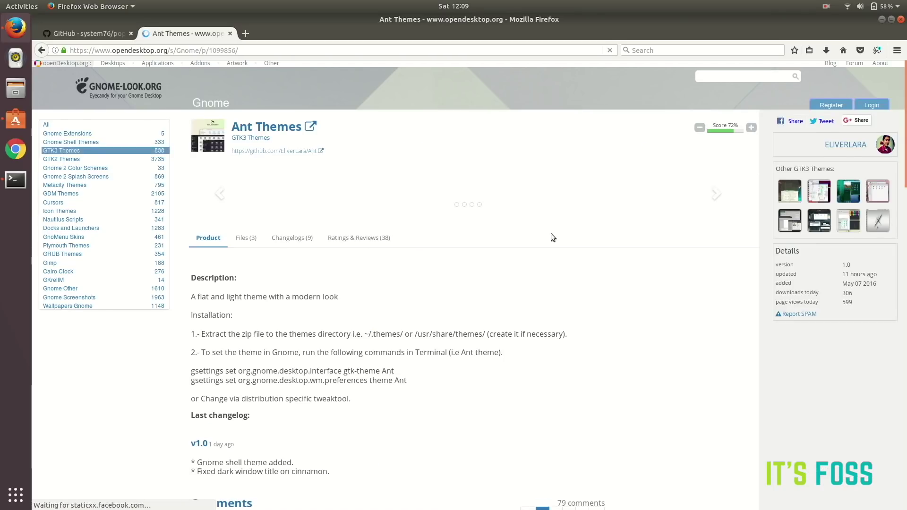
# Step: Save Ant.tar.xz from the theme's Files list, then minimize Firefox
pyautogui.scroll(-5, 551, 237)
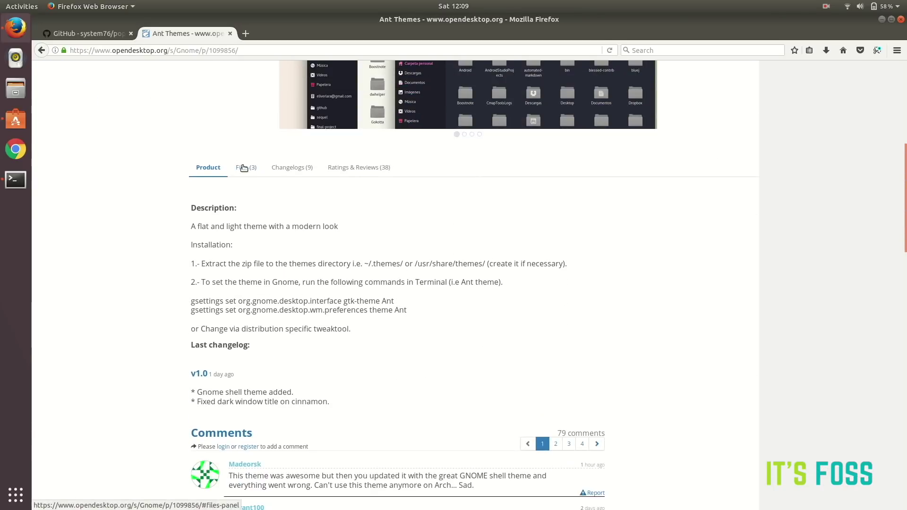
pyautogui.click(243, 168)
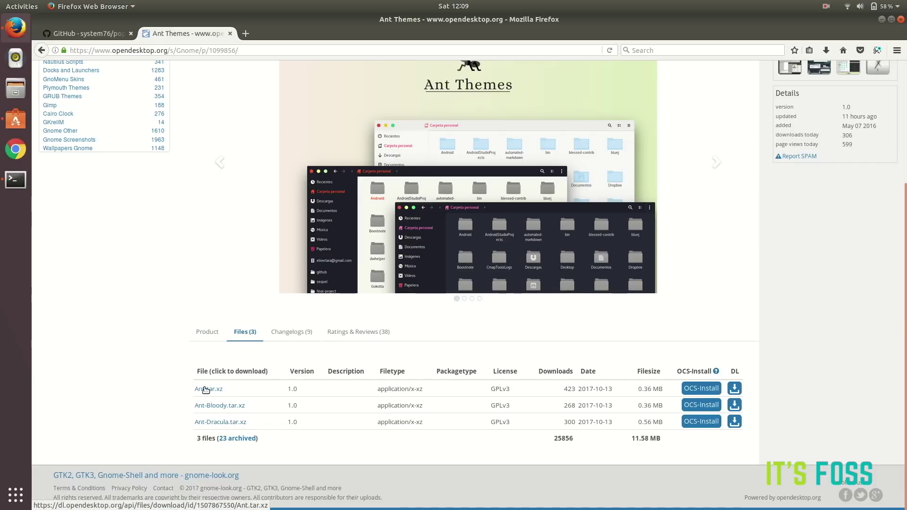
pyautogui.click(734, 388)
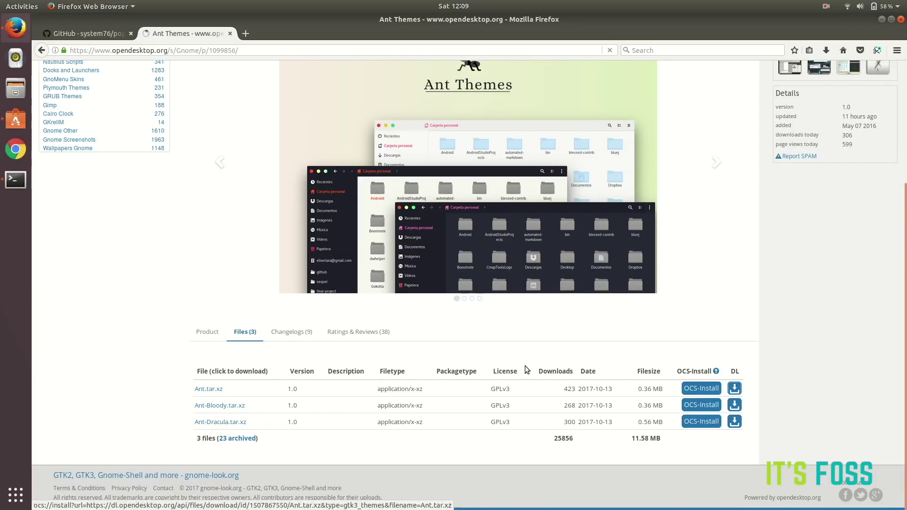
pyautogui.click(390, 277)
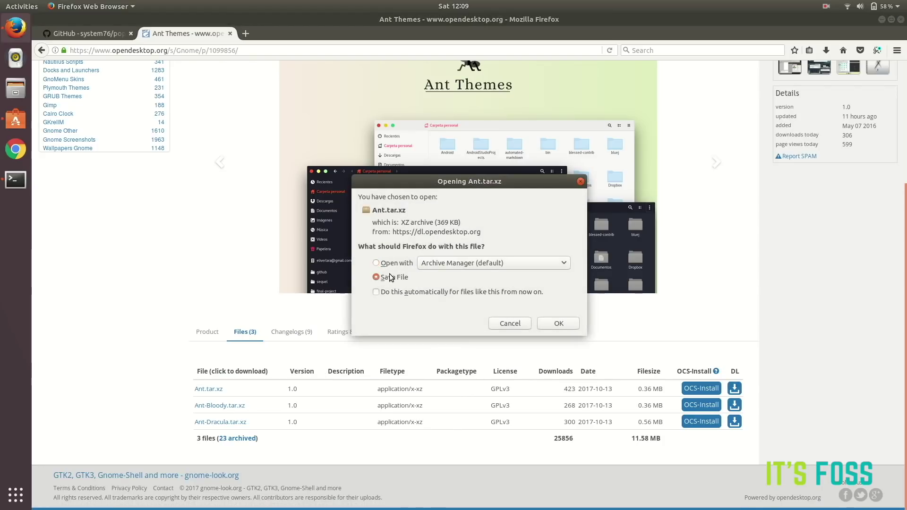
pyautogui.click(559, 323)
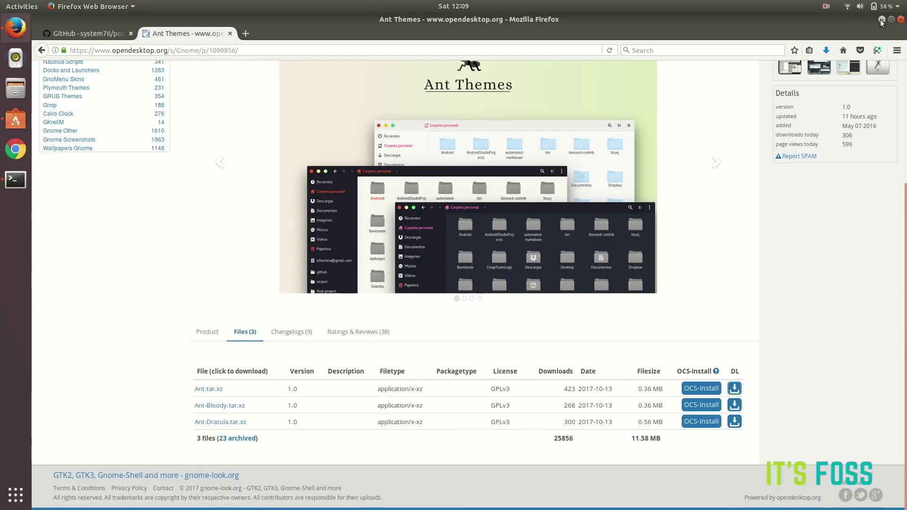
pyautogui.click(880, 19)
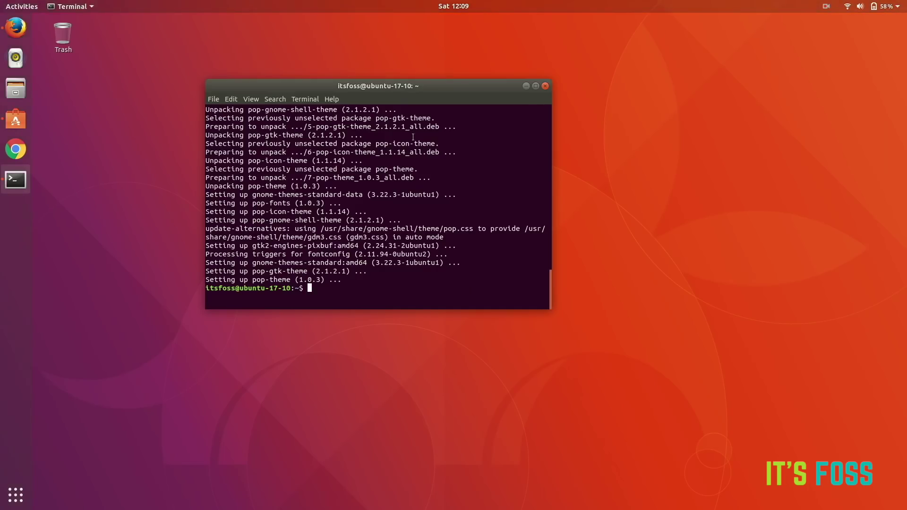
# Step: Minimize Terminal and launch Tweaks by searching 'theme' in Activities
pyautogui.click(525, 86)
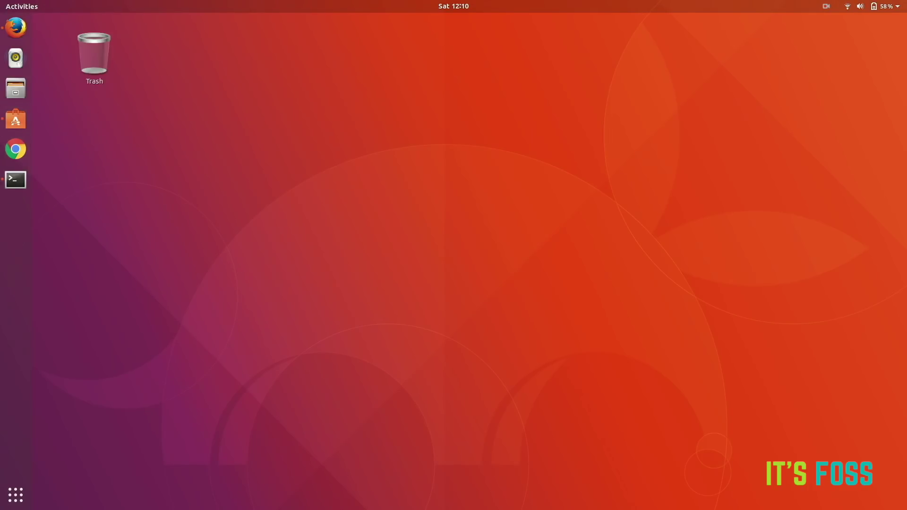
pyautogui.click(15, 495)
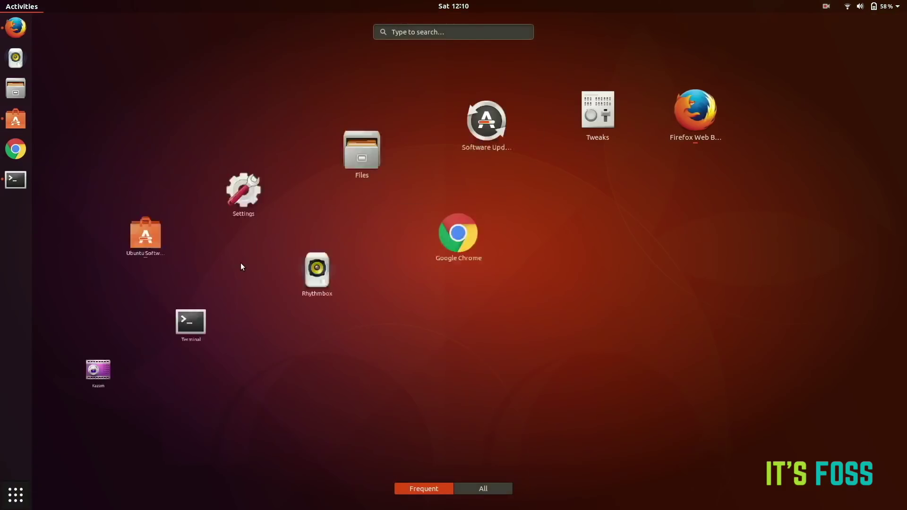
pyautogui.write('theme')
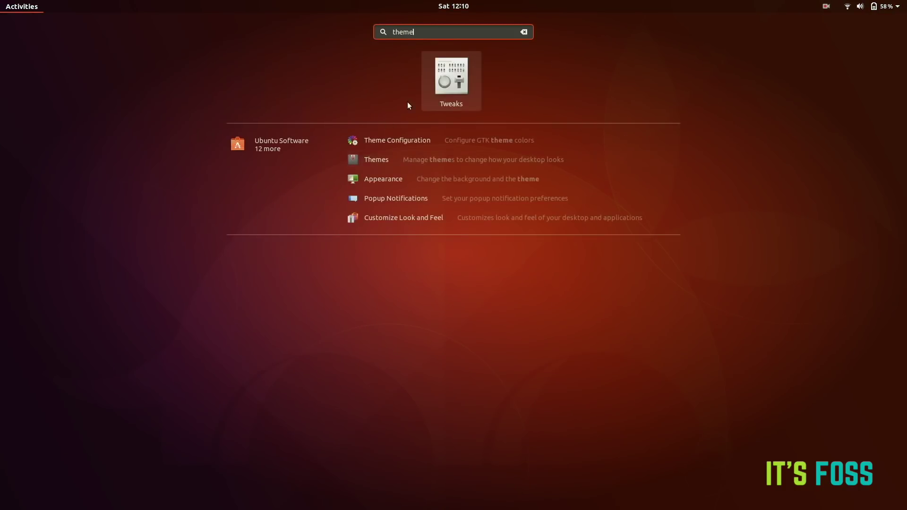
pyautogui.click(466, 88)
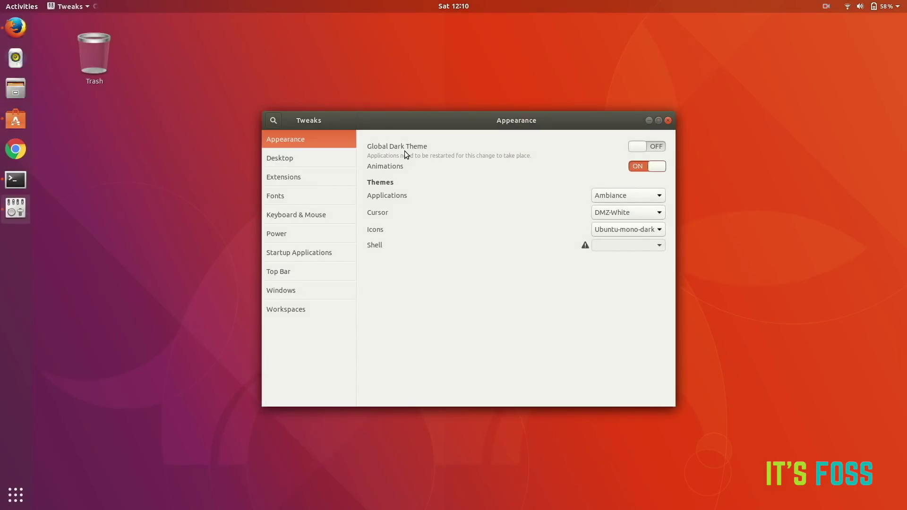
# Step: Choose Pop for both the Applications and Icons themes on the Appearance page
pyautogui.click(656, 196)
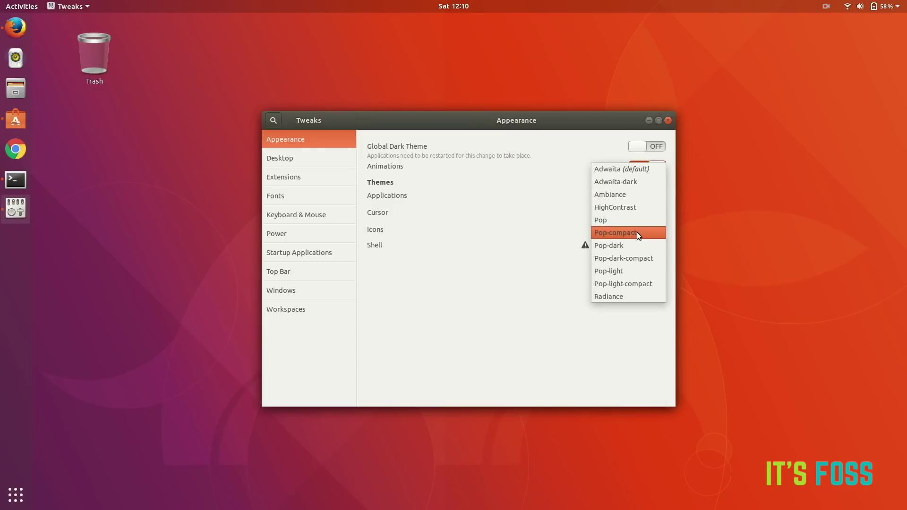
pyautogui.click(638, 220)
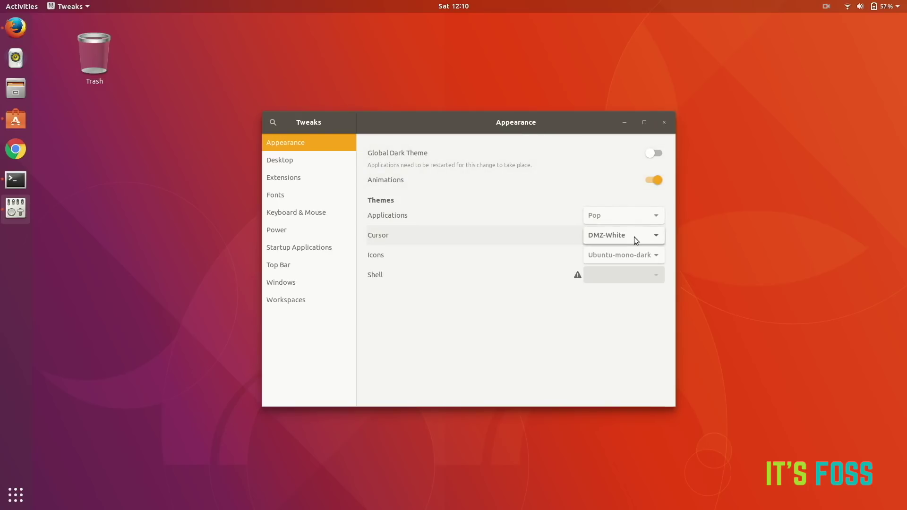
pyautogui.click(643, 259)
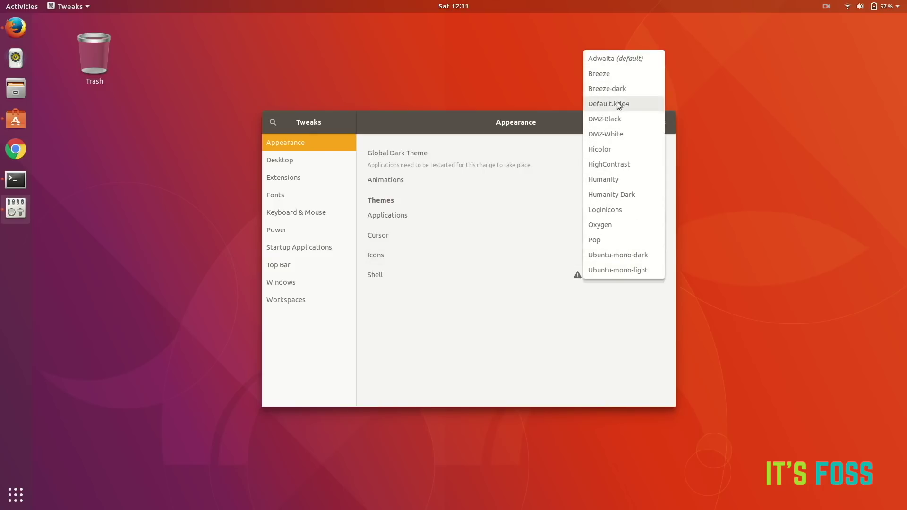
pyautogui.click(602, 239)
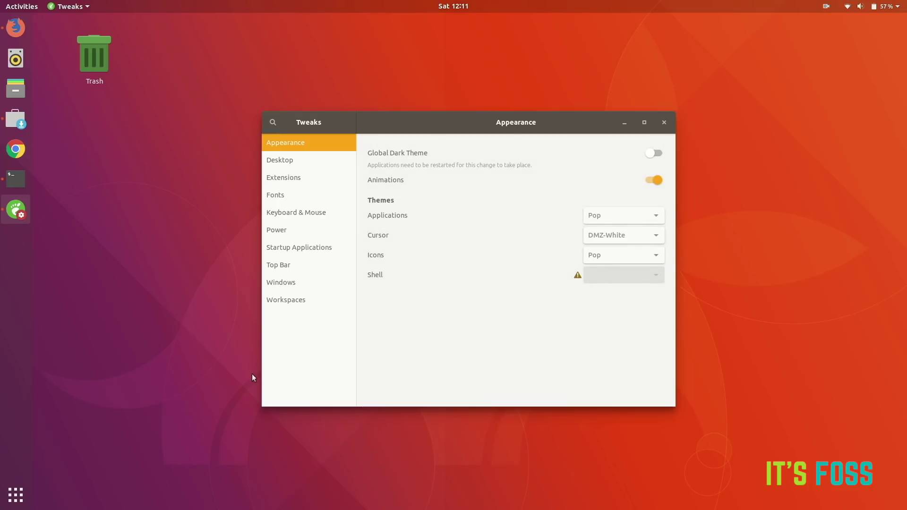
# Step: Browse the All and Frequent app lists, then launch Files on the Home folder from the dock
pyautogui.click(15, 495)
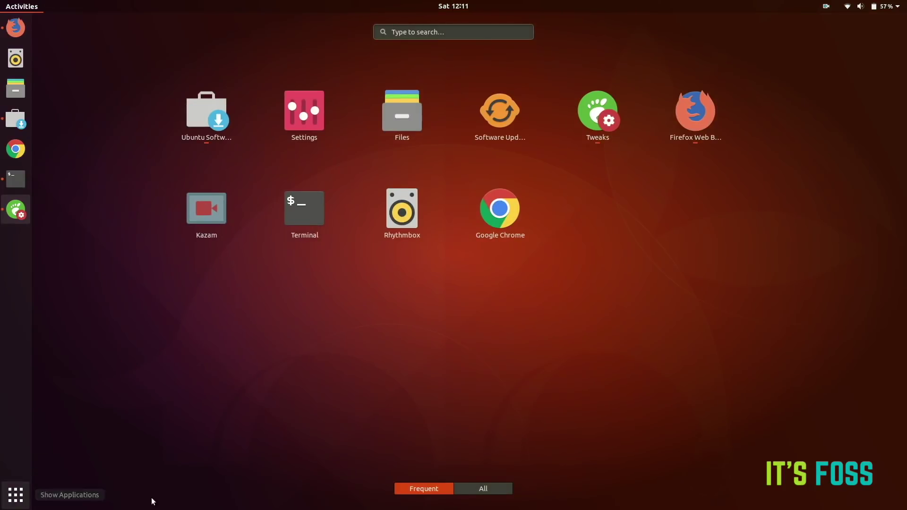
pyautogui.click(483, 488)
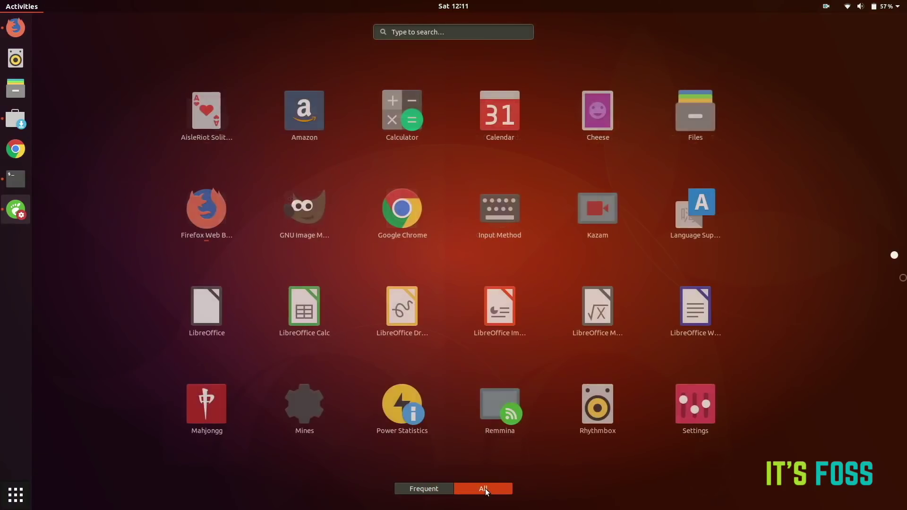
pyautogui.click(422, 489)
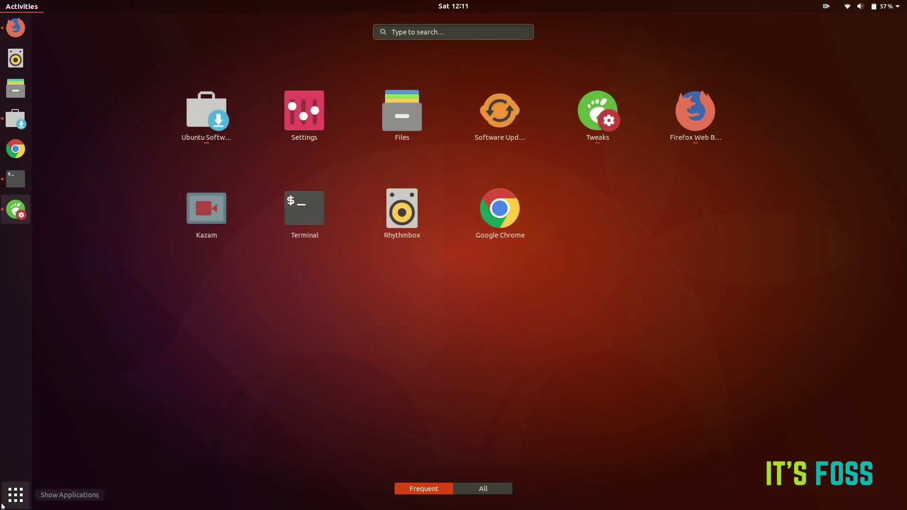
pyautogui.click(16, 494)
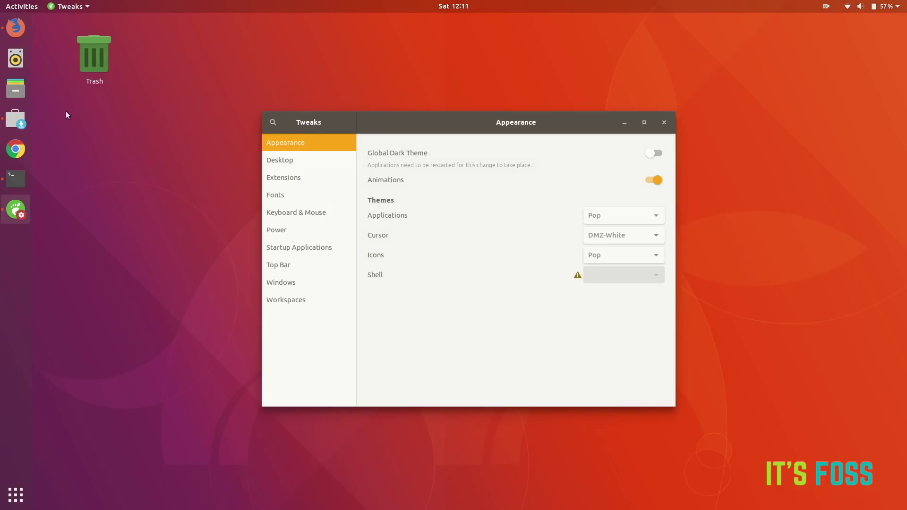
pyautogui.click(16, 88)
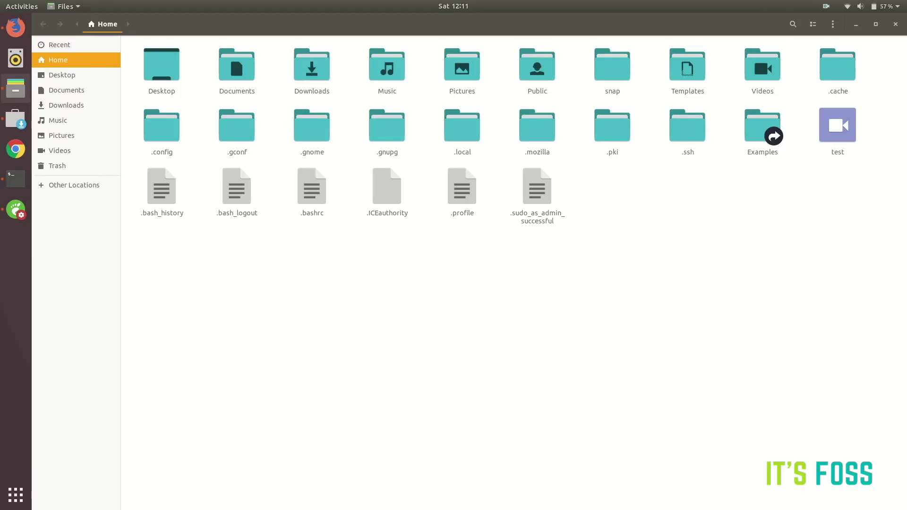
# Step: Create a new hidden folder named .themes in Home
pyautogui.rightClick(465, 263)
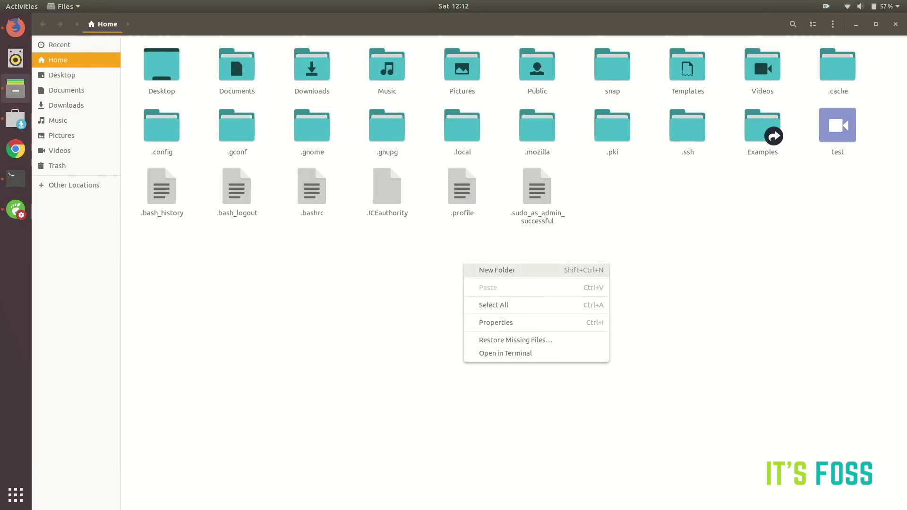
pyautogui.click(519, 269)
pyautogui.write('.')
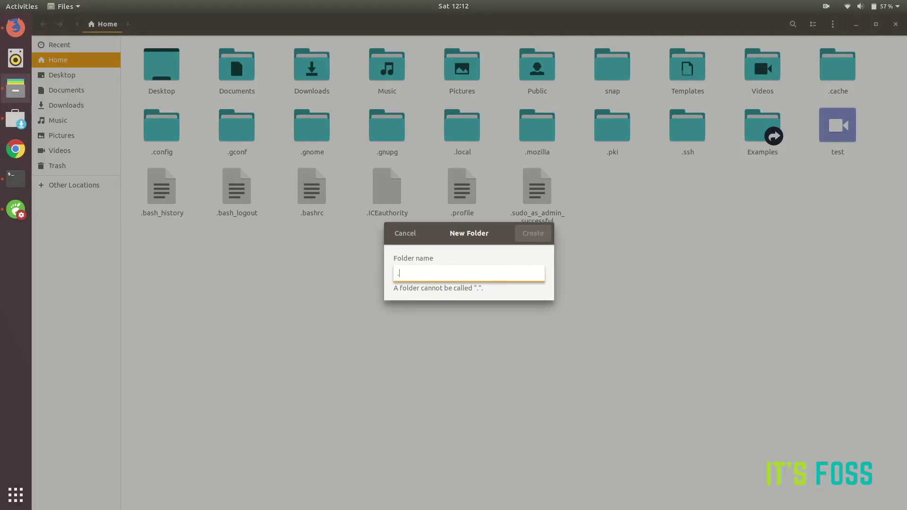
pyautogui.write('theme')
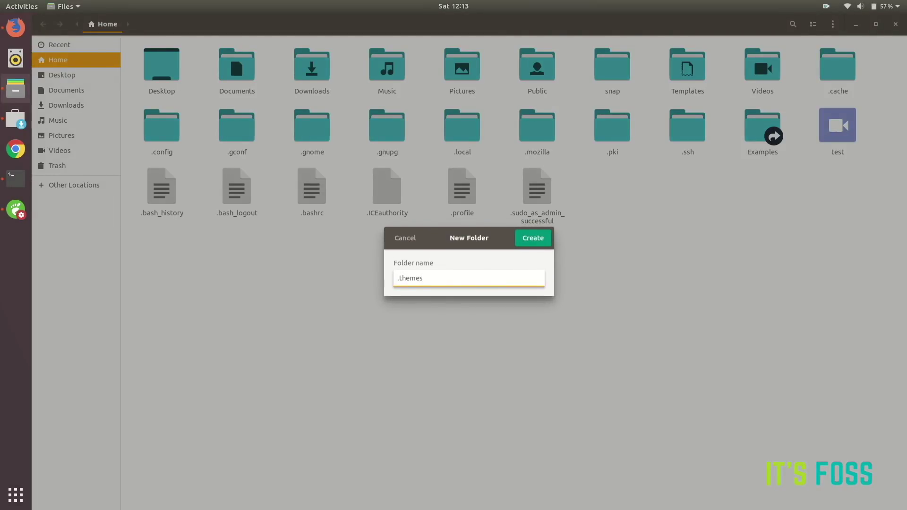
pyautogui.write('s')
pyautogui.press('Return')
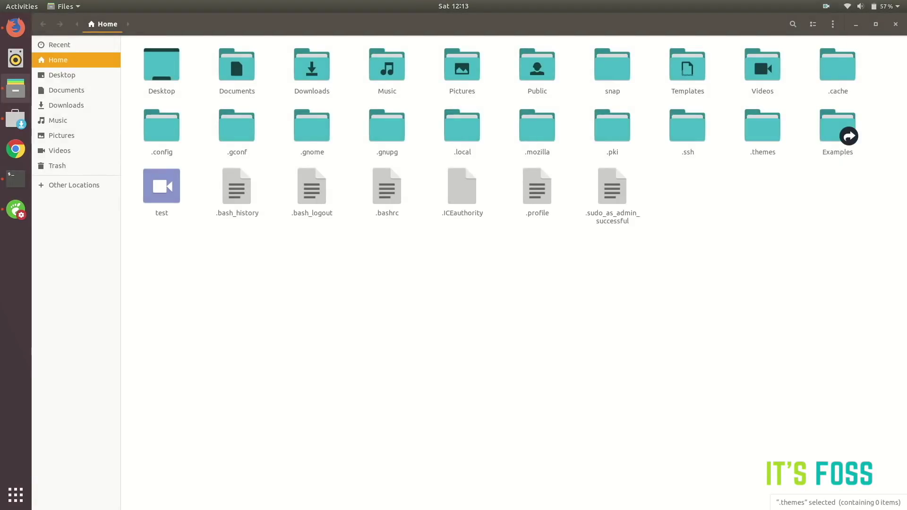
pyautogui.click(66, 104)
# Step: Extract Ant.tar.xz in Downloads, paste the Ant folder into ~/.themes, and minimize Files
pyautogui.click(162, 64)
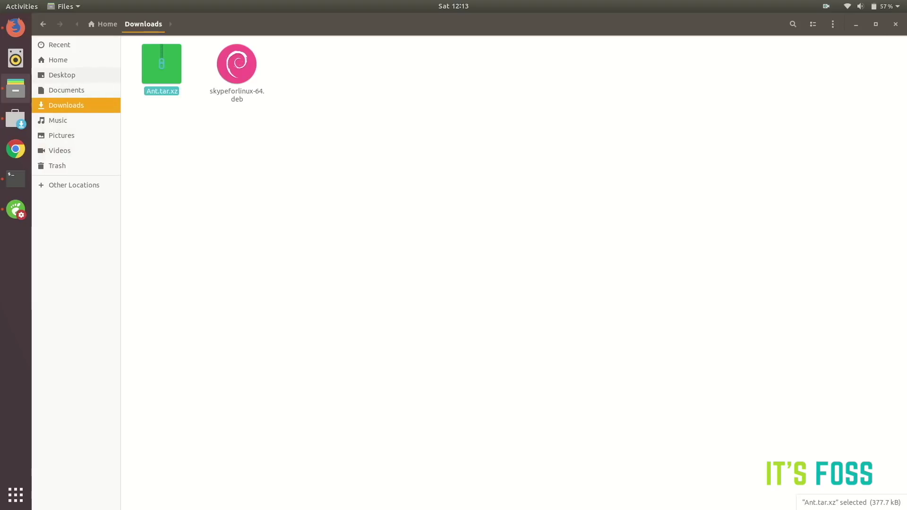
pyautogui.rightClick(162, 70)
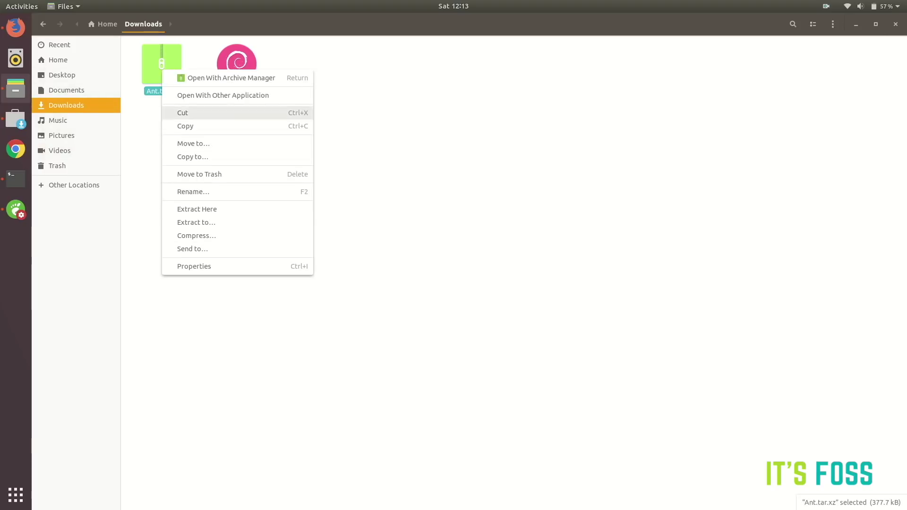
pyautogui.click(197, 209)
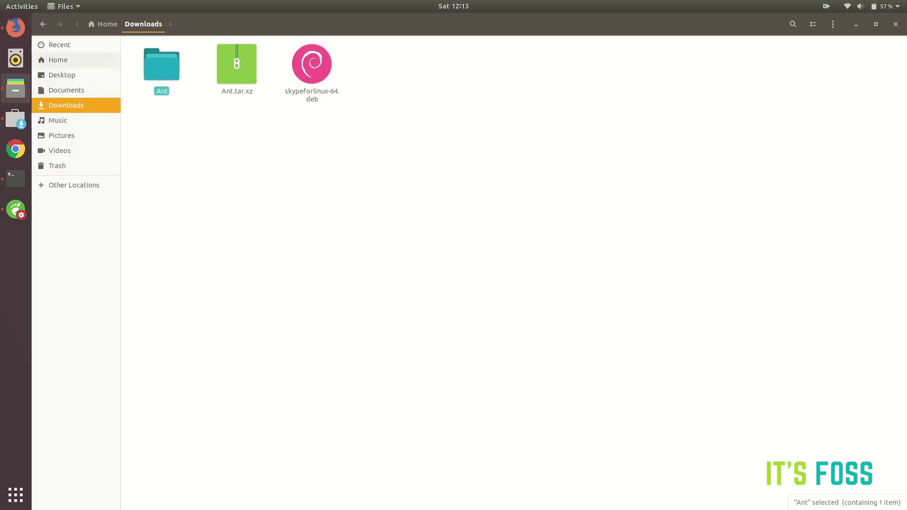
pyautogui.hotkey('alt', 'Up')
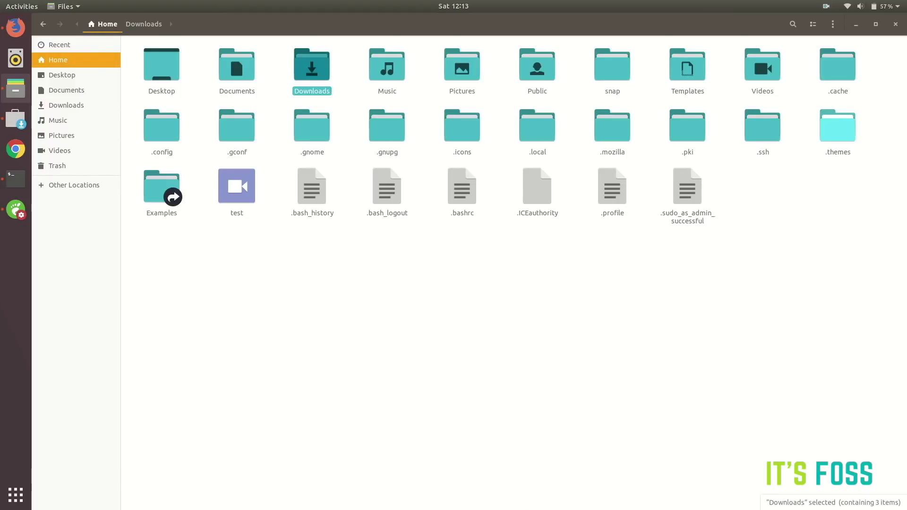
pyautogui.doubleClick(837, 125)
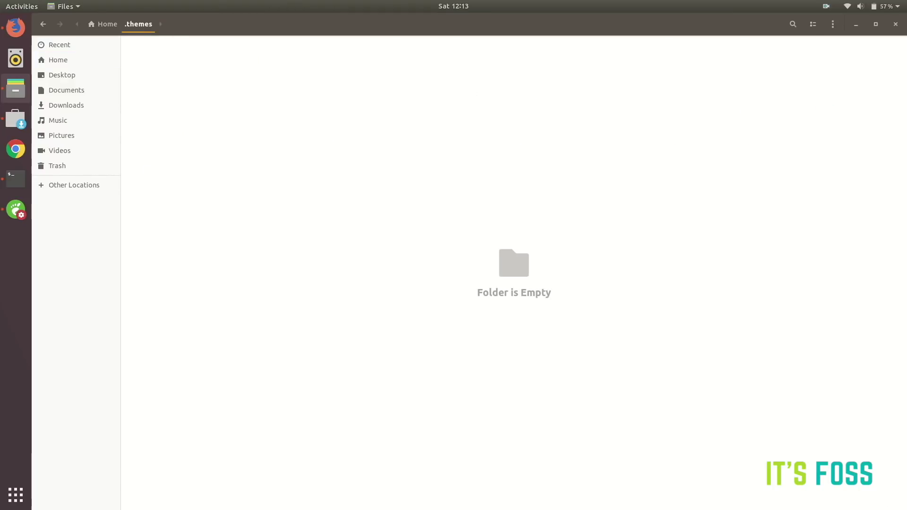
pyautogui.hotkey('ctrl', 'v')
pyautogui.press('Escape')
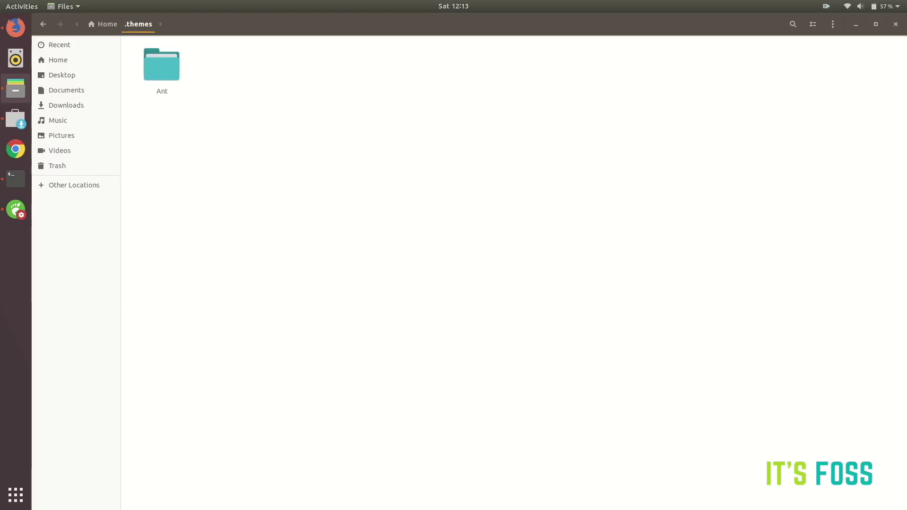
pyautogui.click(855, 24)
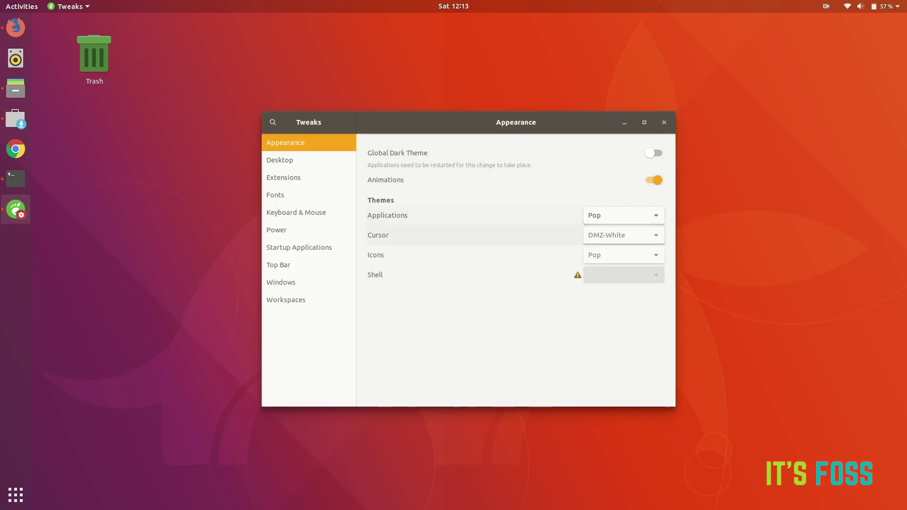
pyautogui.click(600, 213)
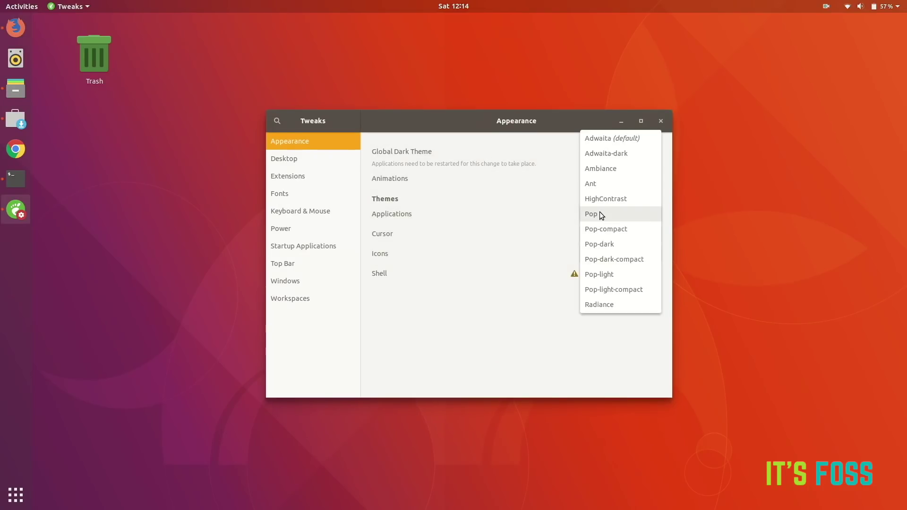
pyautogui.click(604, 183)
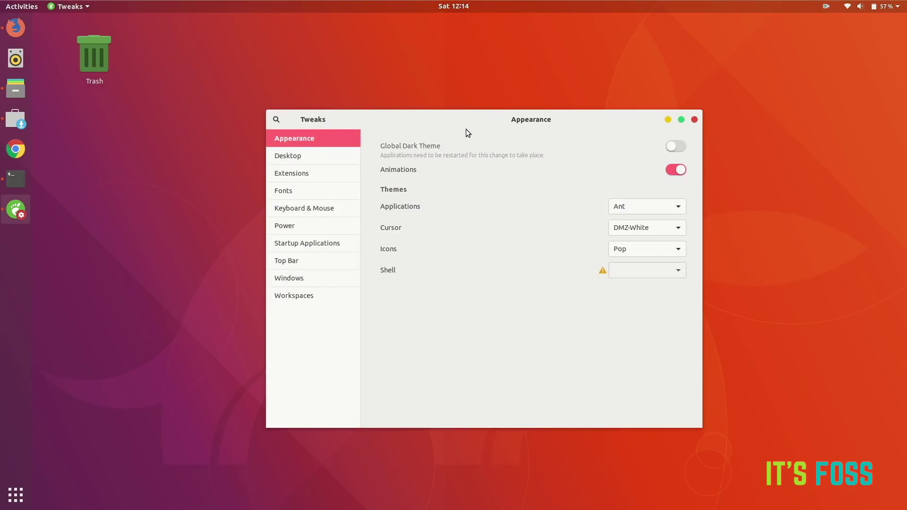
pyautogui.click(640, 248)
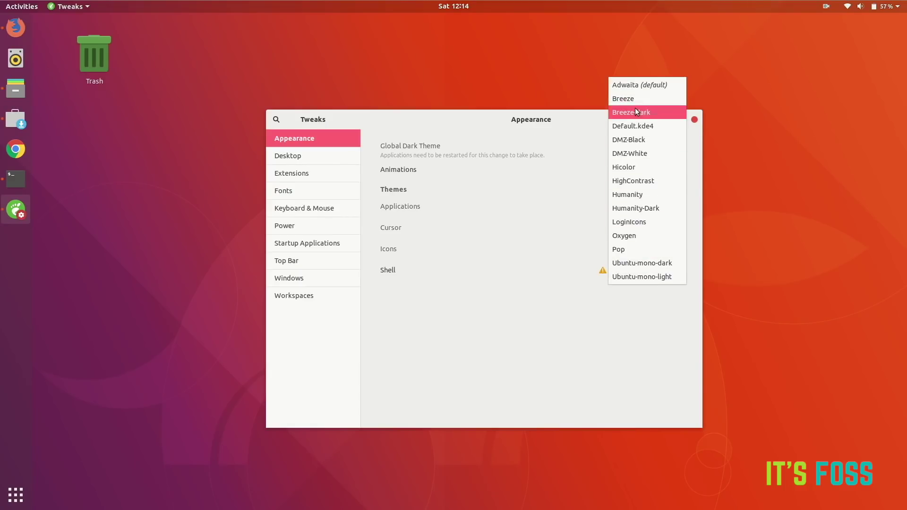
pyautogui.click(518, 354)
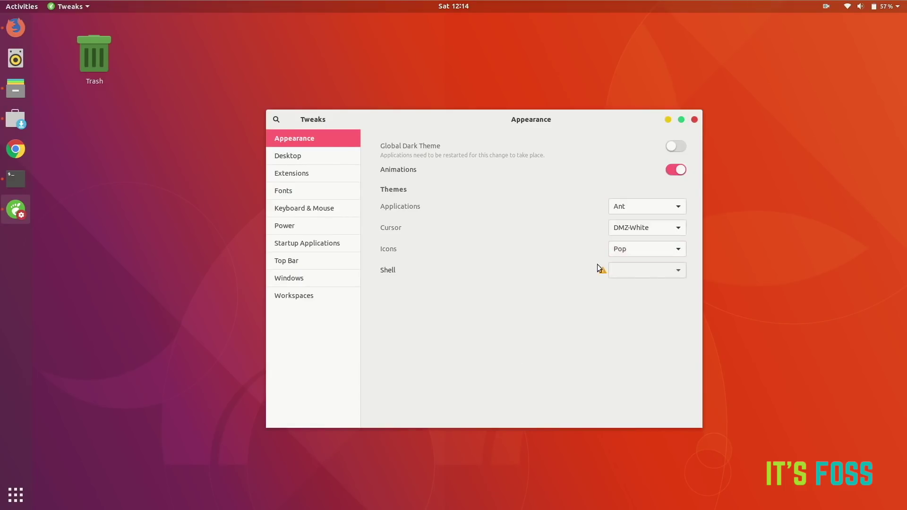
pyautogui.click(662, 211)
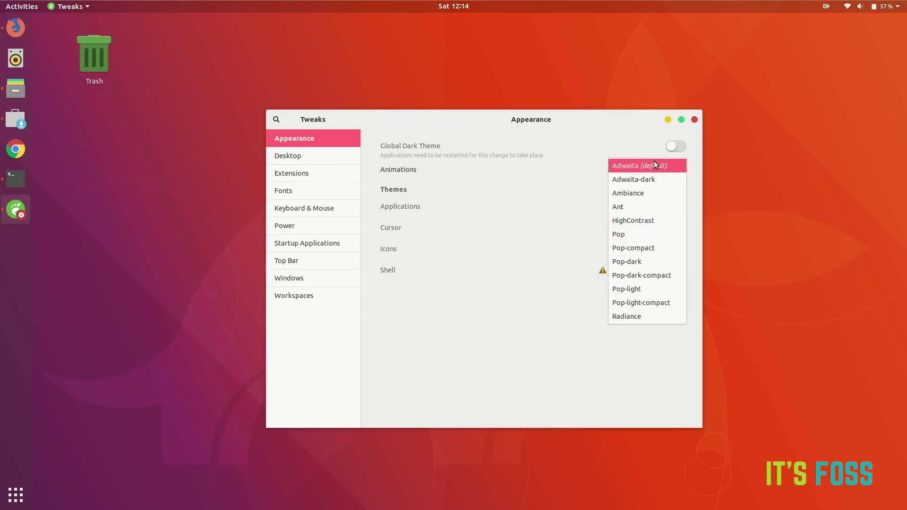
pyautogui.click(631, 237)
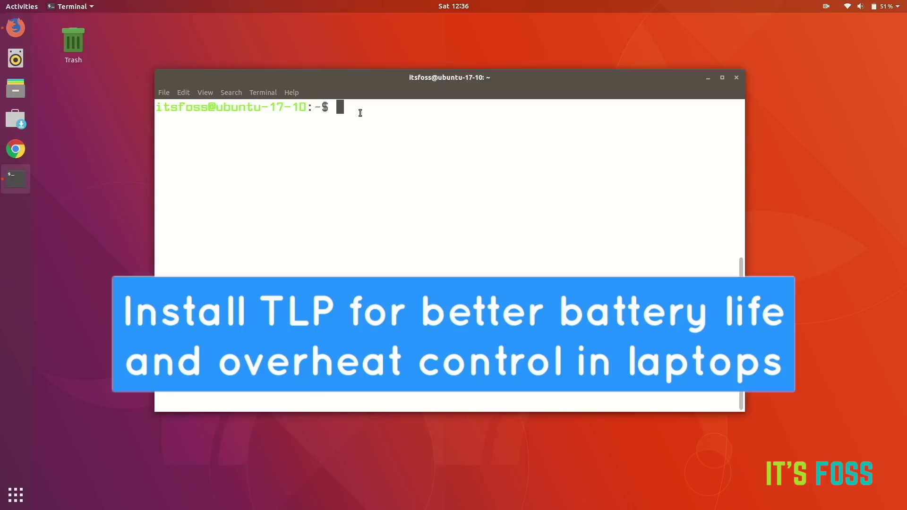
# Step: Run sudo apt install tlp, accept the packages, and pick No configuration for Postfix
pyautogui.write('sudo a')
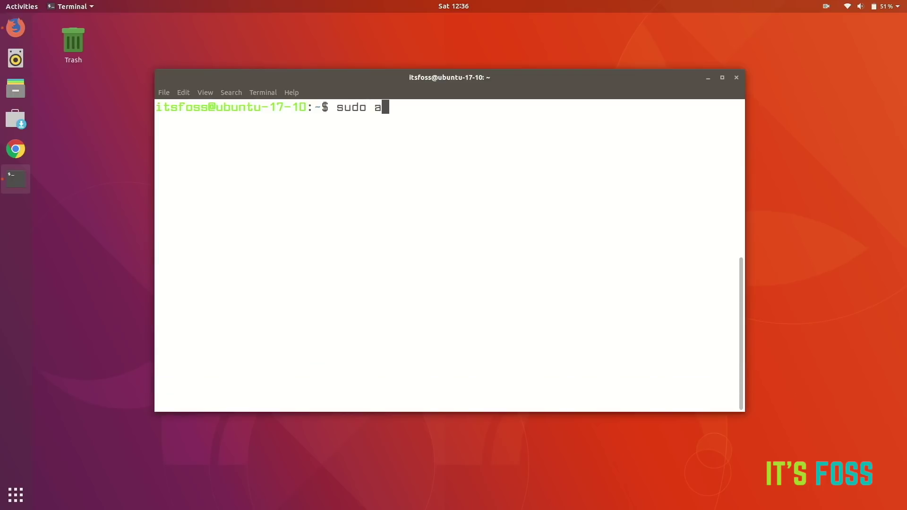
pyautogui.write('pt install tlp')
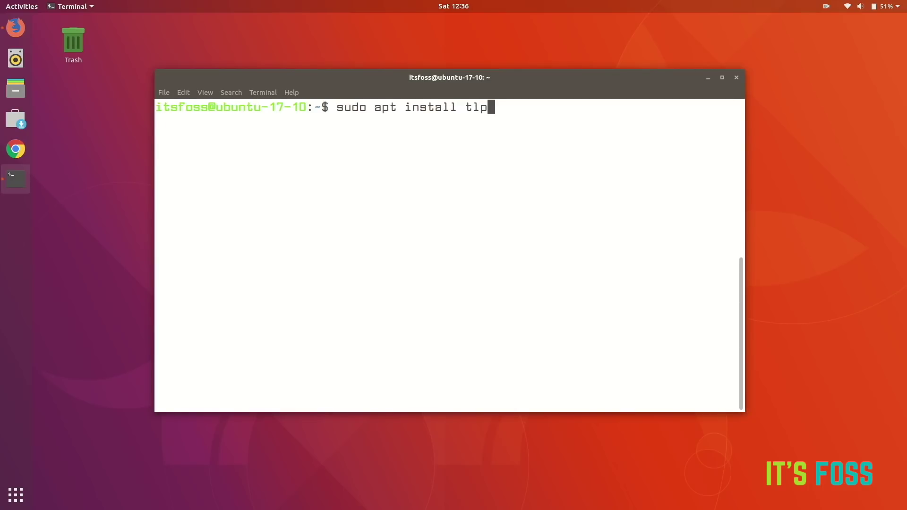
pyautogui.press('Return')
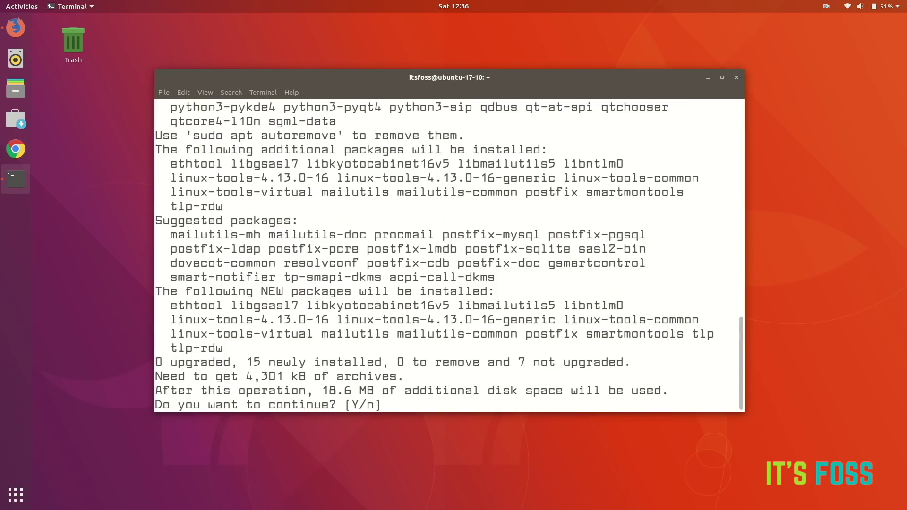
pyautogui.press('Return')
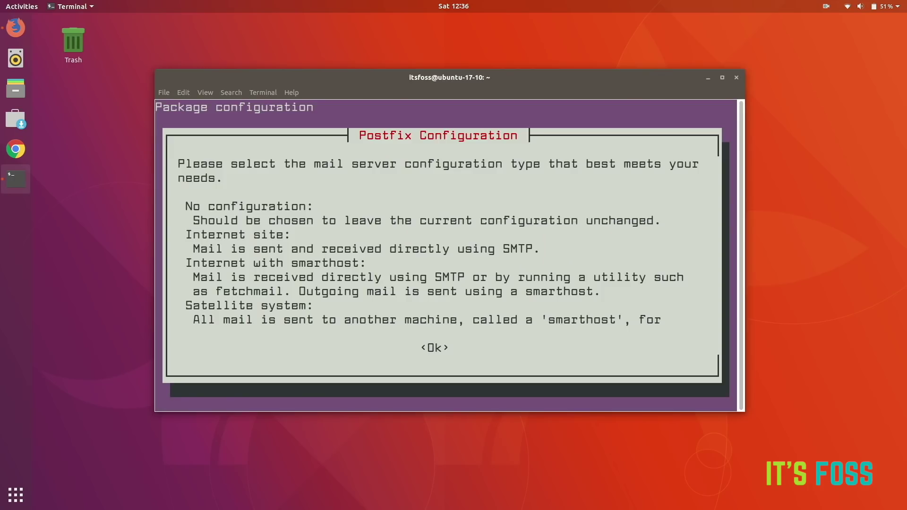
pyautogui.press('Tab')
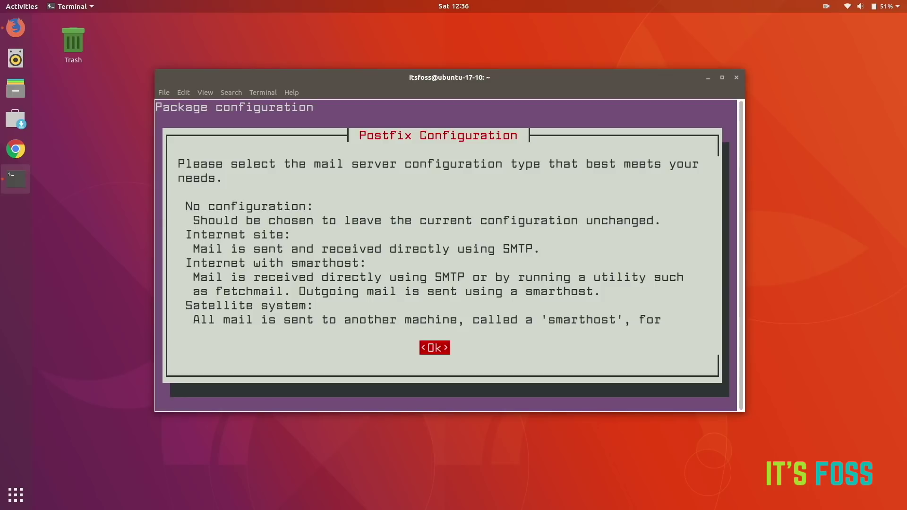
pyautogui.press('Return')
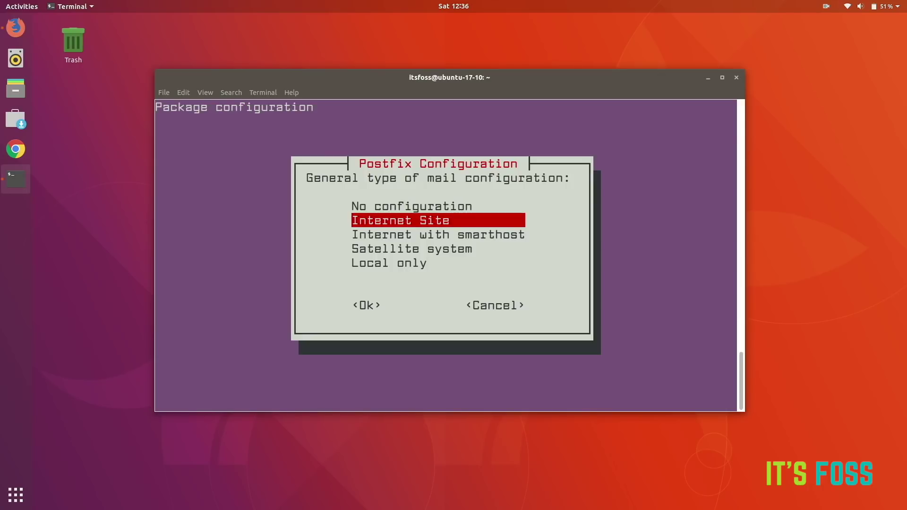
pyautogui.press('Up')
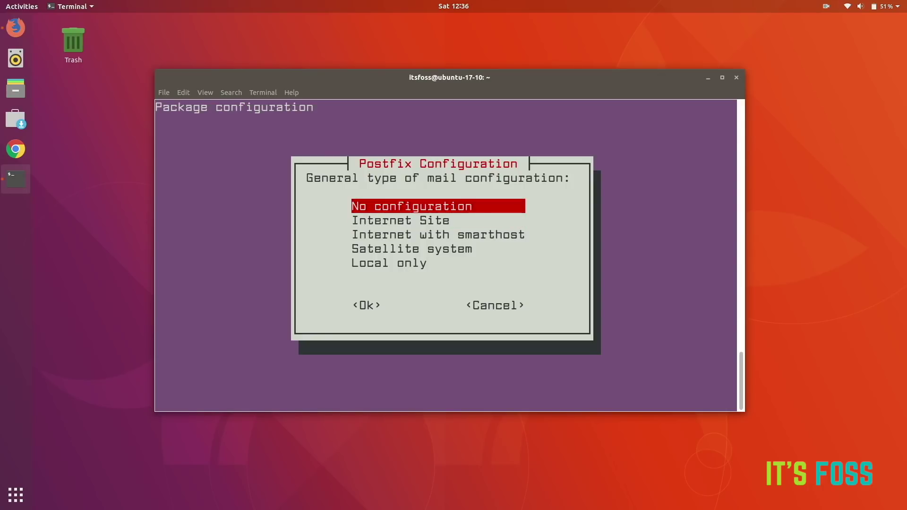
pyautogui.press('Tab')
pyautogui.press('Return')
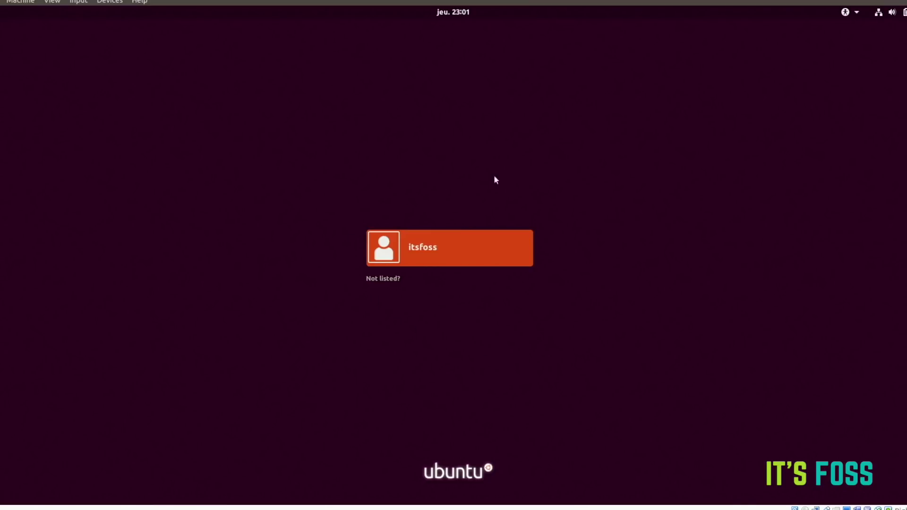
# Step: Sign in as the listed user with the Ubuntu on Xorg session, entering the account password
pyautogui.click(451, 247)
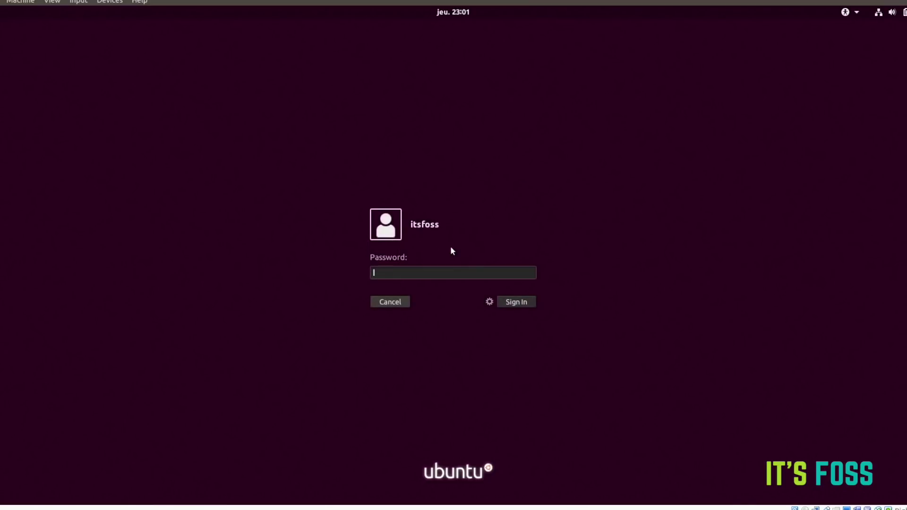
pyautogui.click(490, 303)
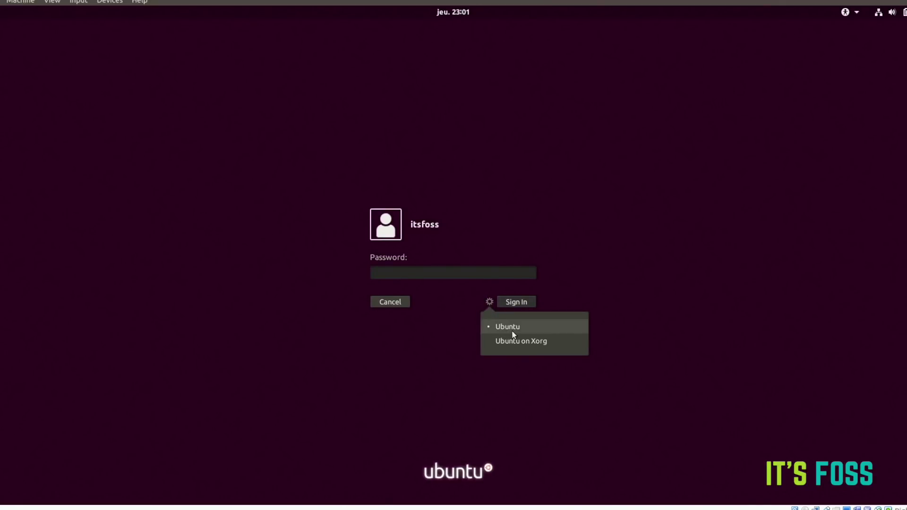
pyautogui.click(546, 344)
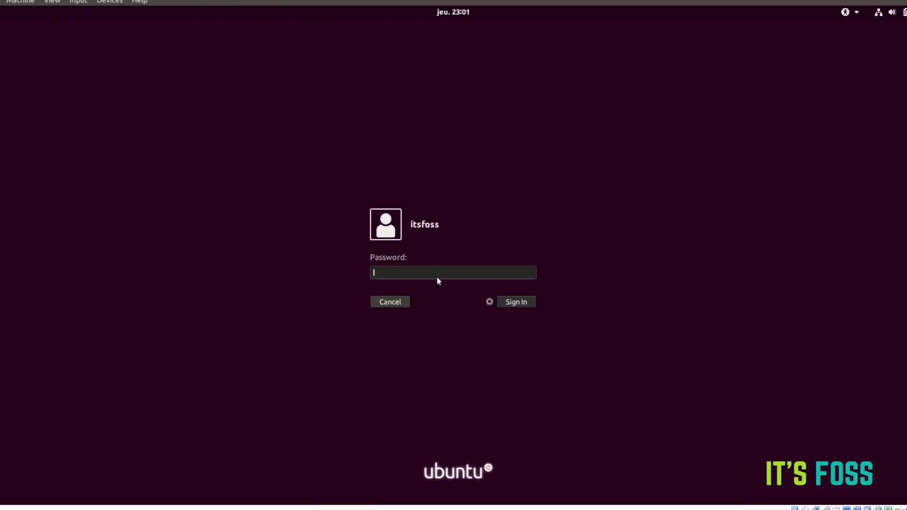
pyautogui.write('*******')
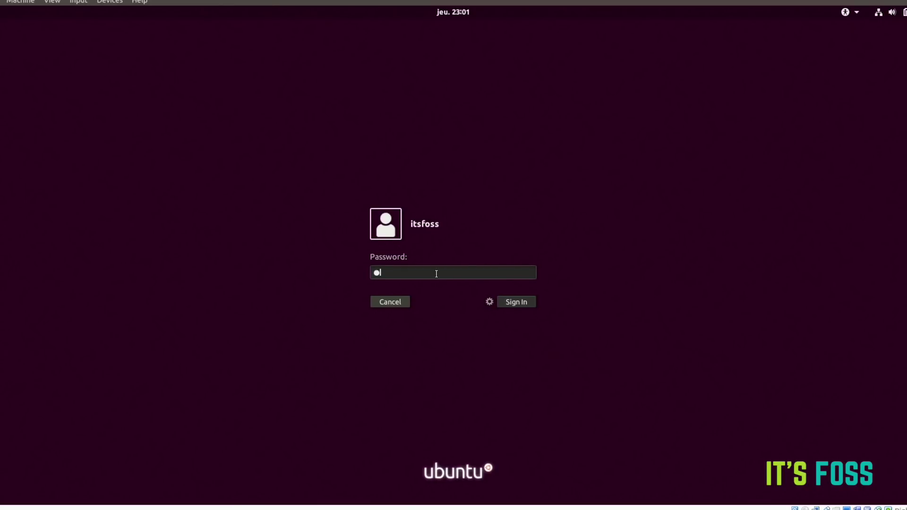
pyautogui.write('*')
pyautogui.press('Return')
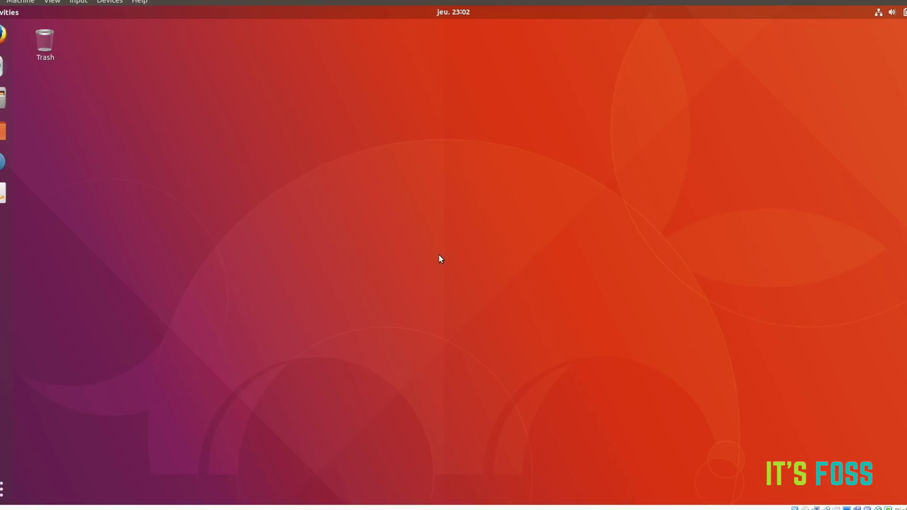
# Step: Open Terminal, run echo $XDG_SESSION_TYPE, and select the x11 output line
pyautogui.press('super')
pyautogui.write('t')
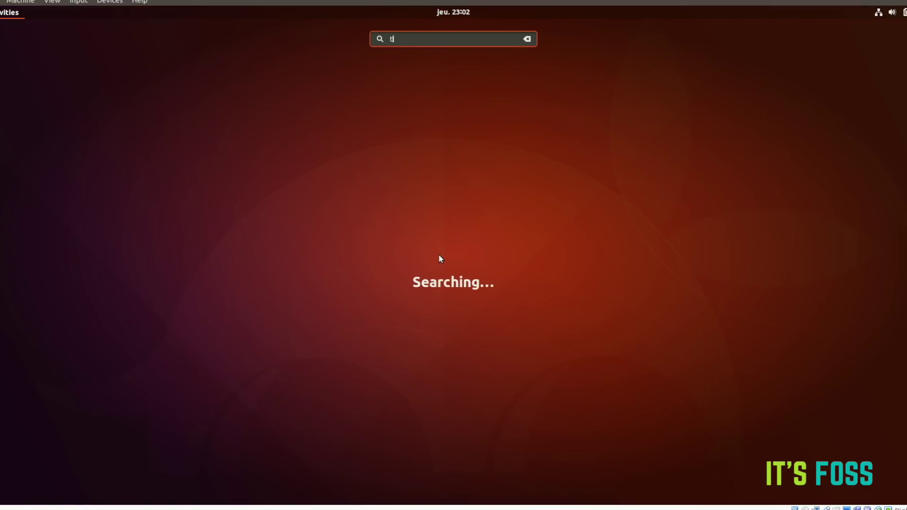
pyautogui.write('ermi')
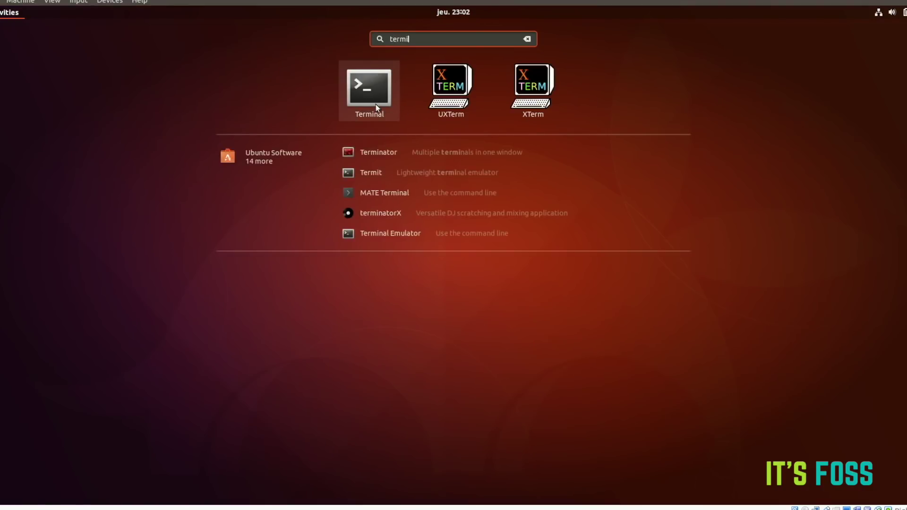
pyautogui.click(376, 104)
pyautogui.write('echo ')
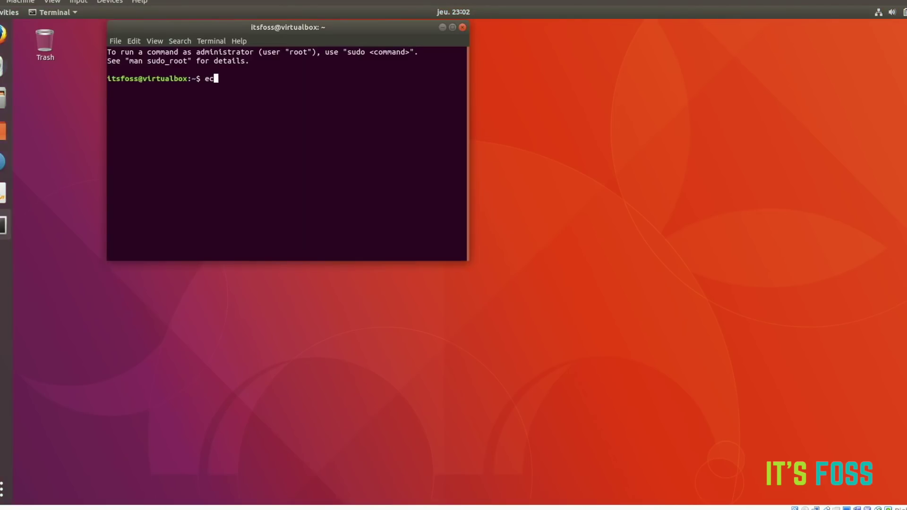
pyautogui.write('$XDG_SESSION_')
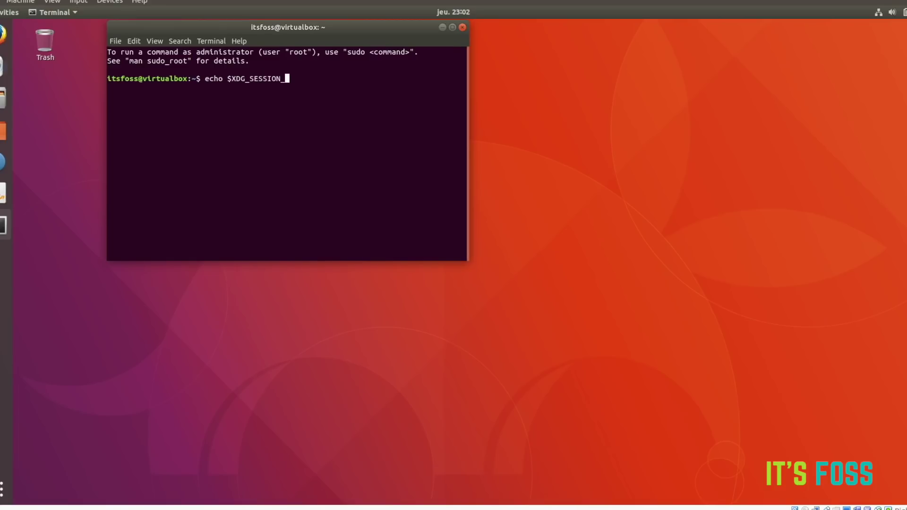
pyautogui.write('TYPE')
pyautogui.press('Return')
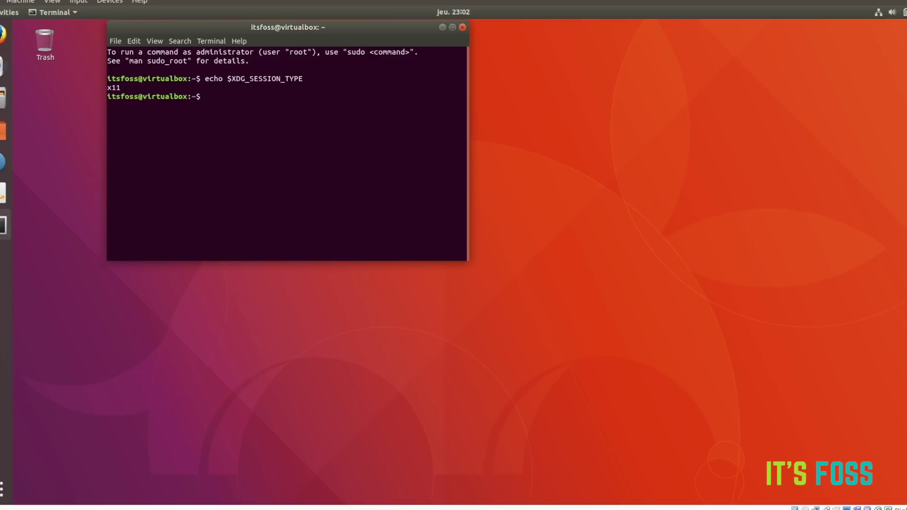
pyautogui.tripleClick(236, 88)
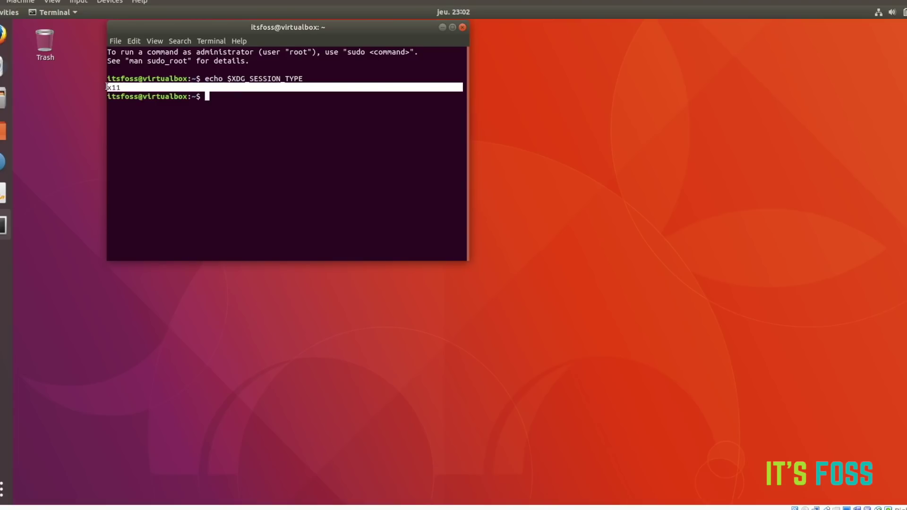